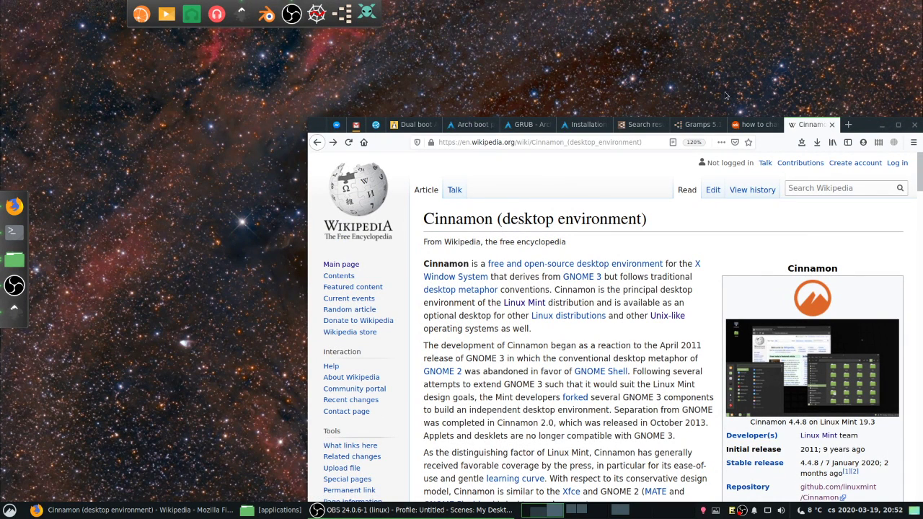
Step: Minimize the browser window and open the Applets page of System Settings to review the installed applets
left_click(881, 125)
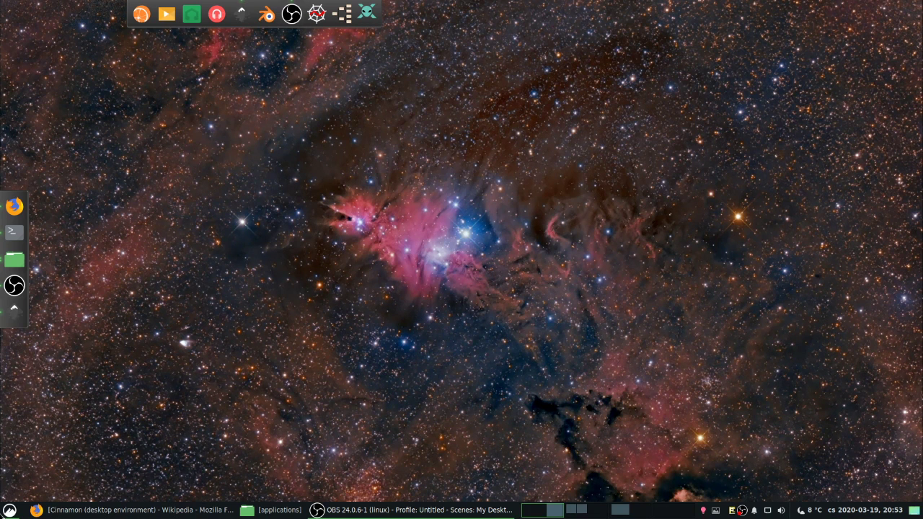
left_click(9, 509)
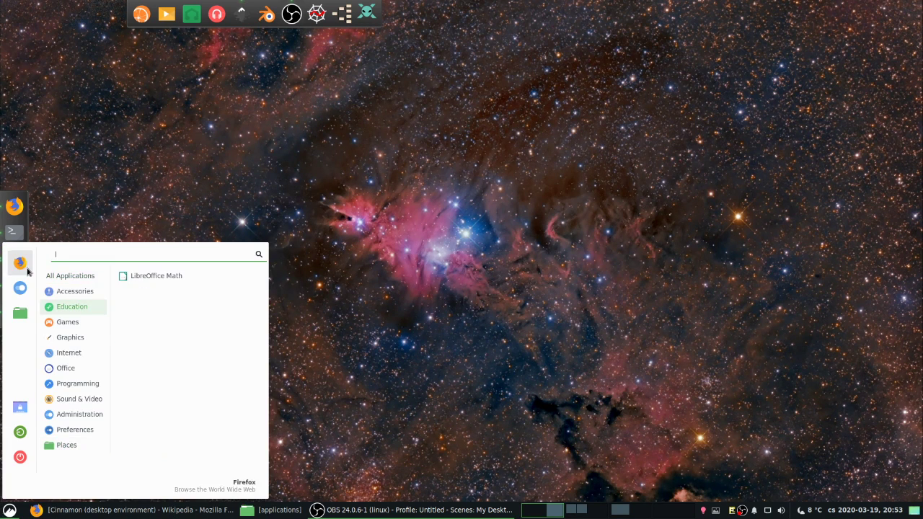
left_click(22, 293)
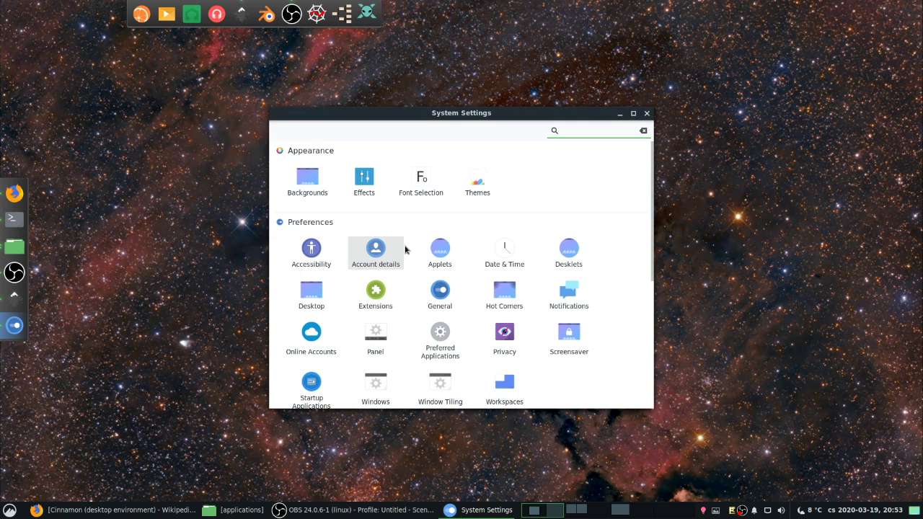
left_click(439, 250)
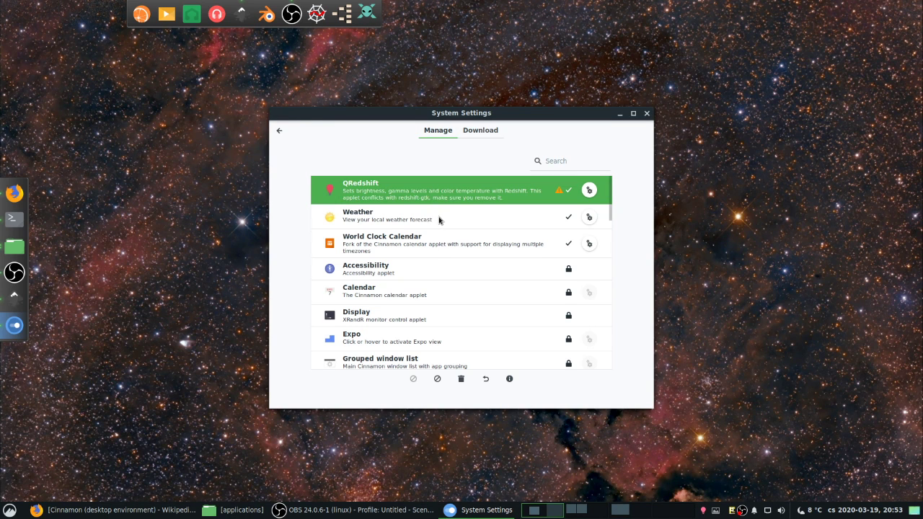
scroll(439, 219, "down", 5)
scroll(439, 218, "up", 5)
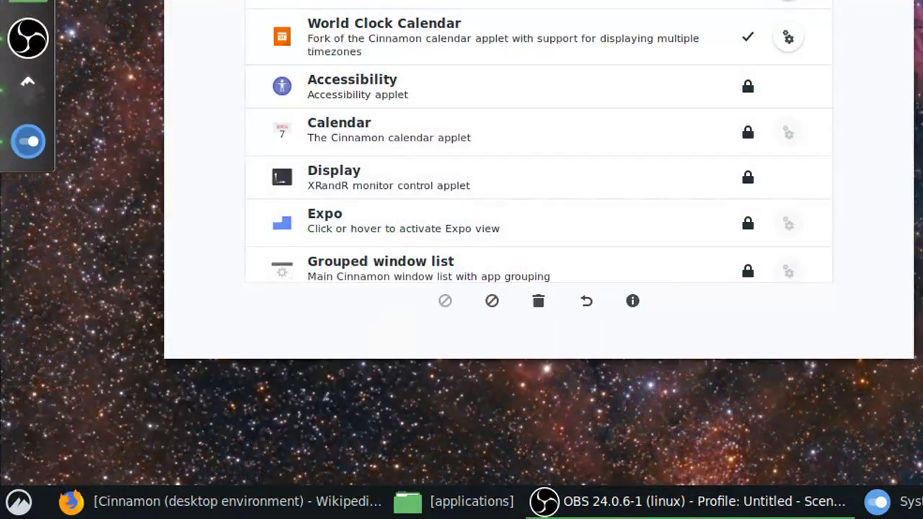
Step: Move the System Settings window toward the desktop's lower-left corner and make it smaller
left_click_drag(538, 1, 375, 180)
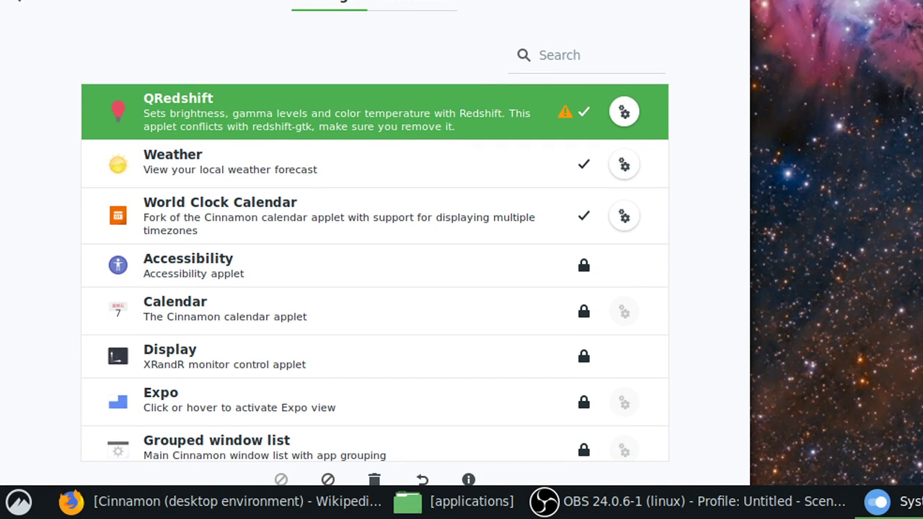
left_click_drag(749, 0, 680, 49)
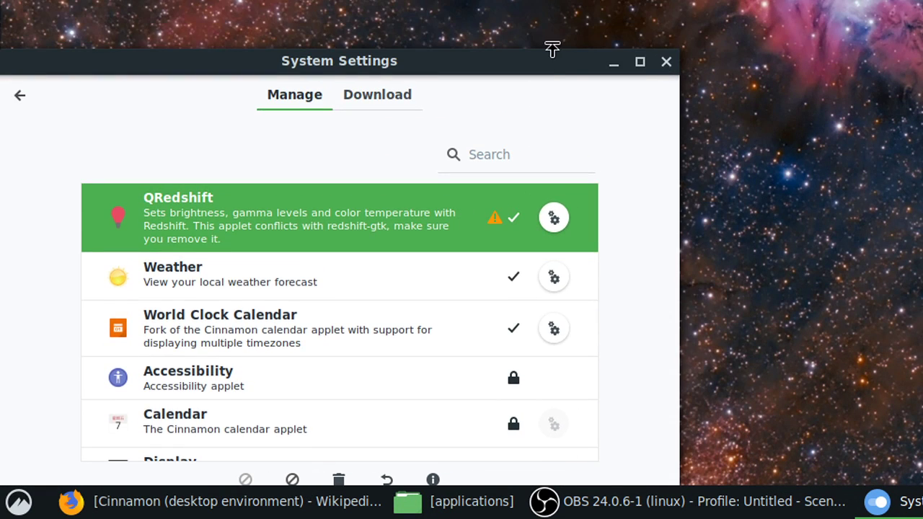
left_click_drag(545, 62, 545, 14)
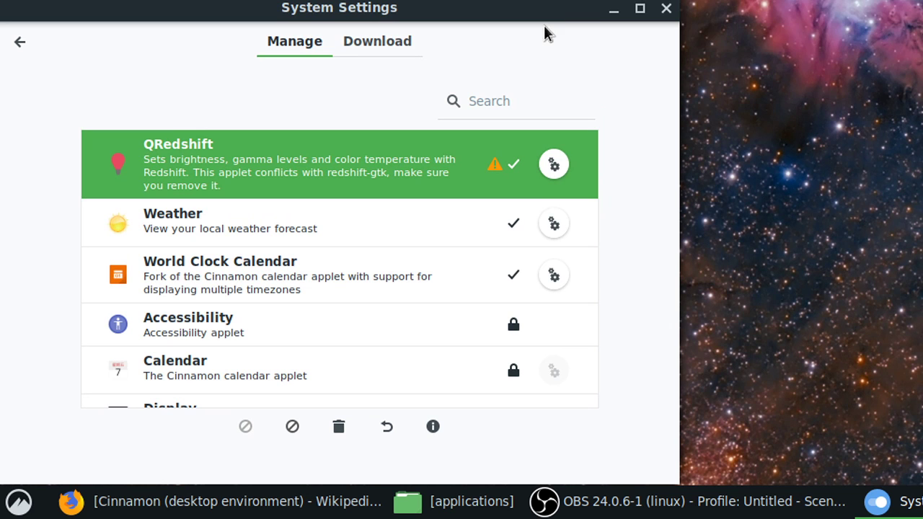
Step: Browse the applets available for download, sorted by popularity
left_click(393, 41)
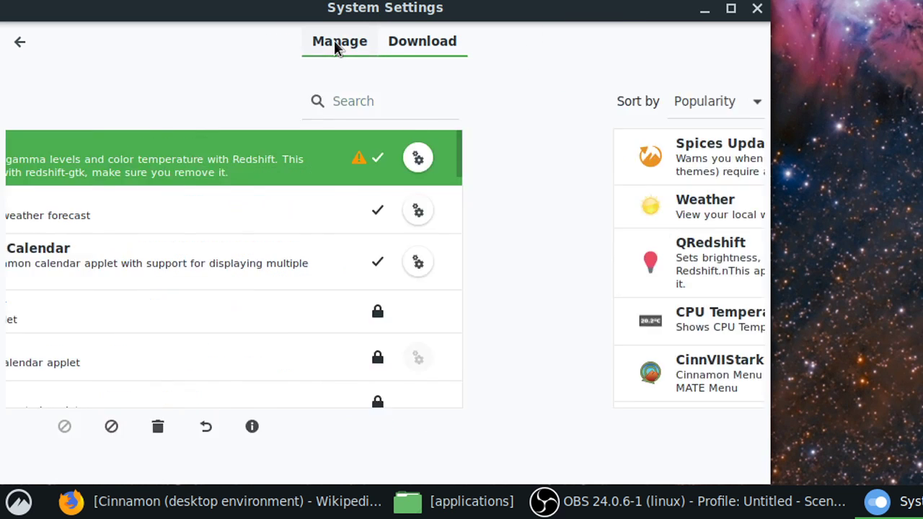
scroll(432, 219, "down", 5)
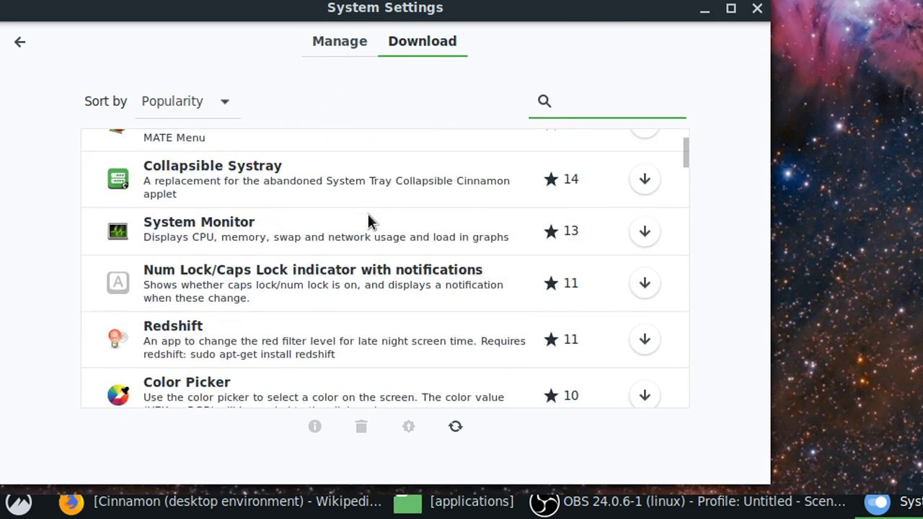
scroll(367, 212, "up", 5)
scroll(468, 204, "down", 4)
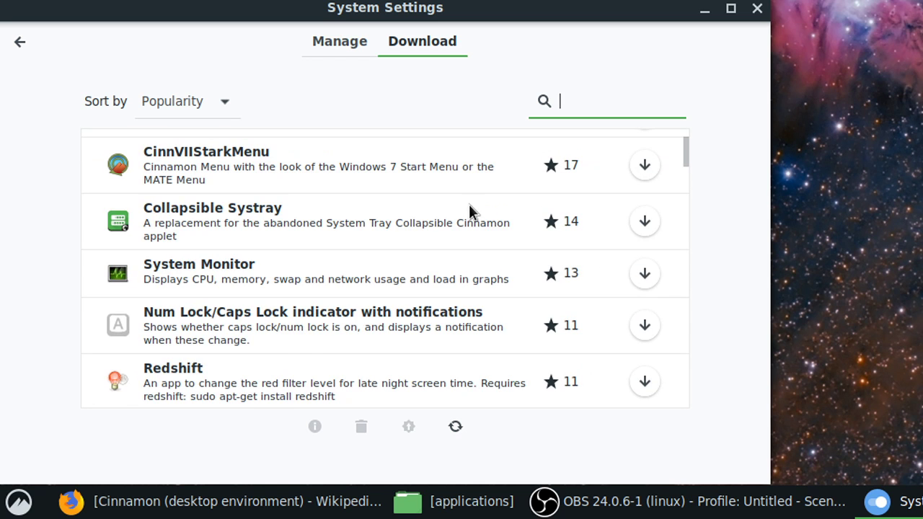
scroll(468, 204, "down", 6)
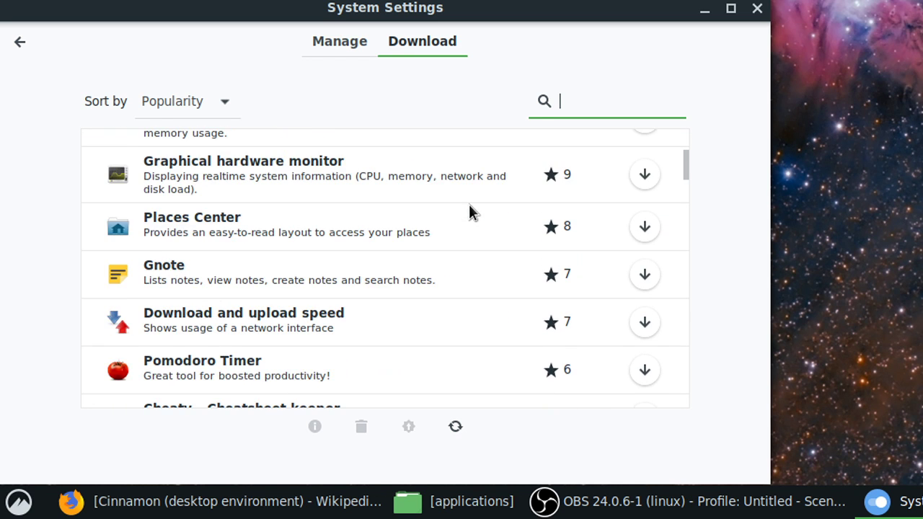
scroll(469, 203, "down", 3)
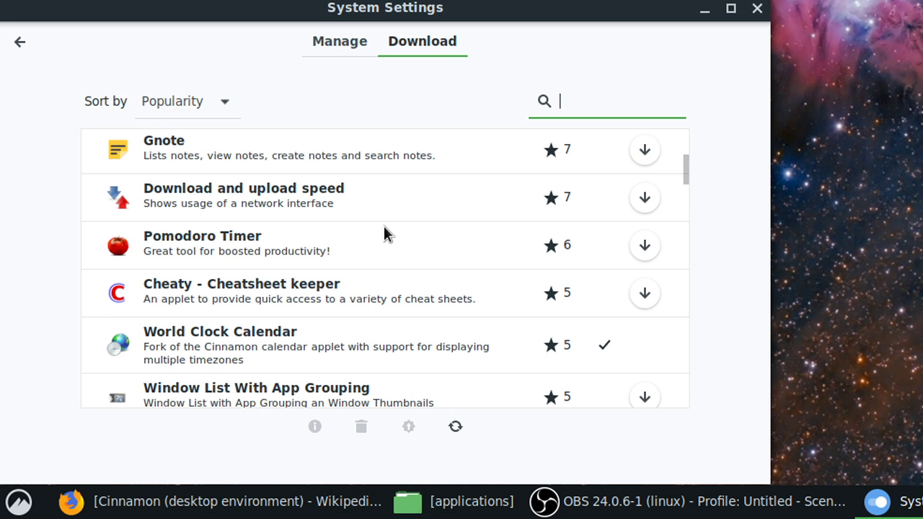
scroll(384, 226, "up", 9)
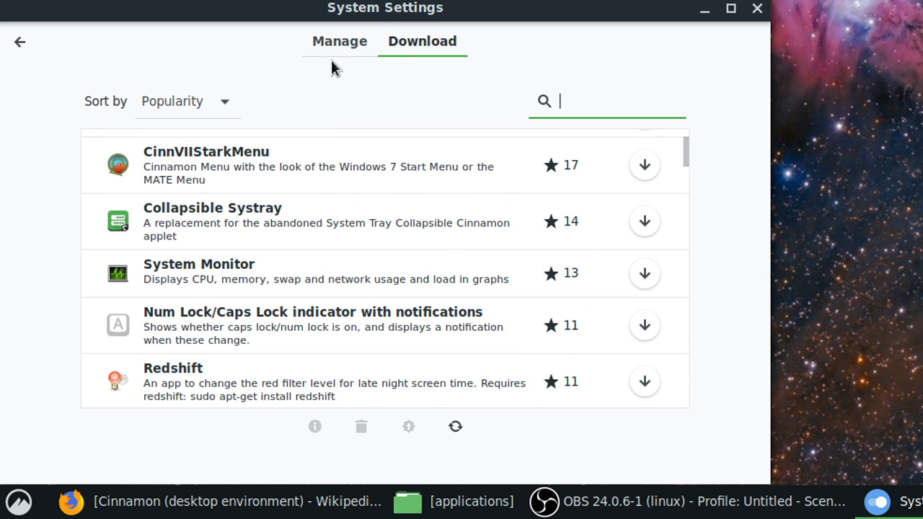
Step: Return to the installed applets to point out Weather and World Clock Calendar, and close System Settings
left_click(338, 44)
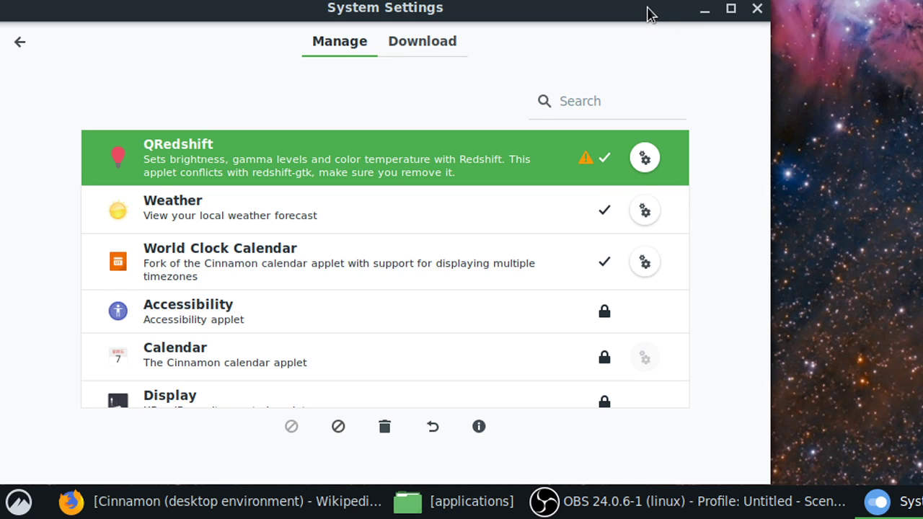
left_click_drag(641, 0, 642, 0)
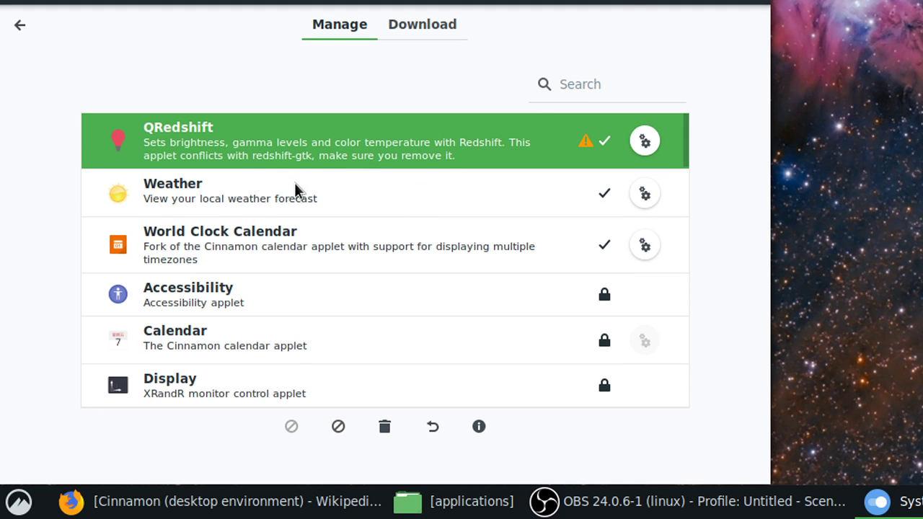
left_click(257, 199)
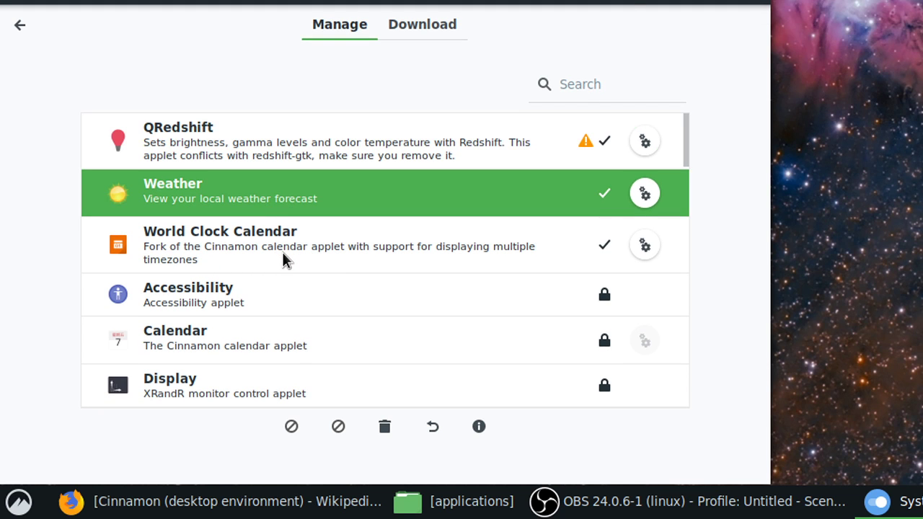
left_click(282, 252)
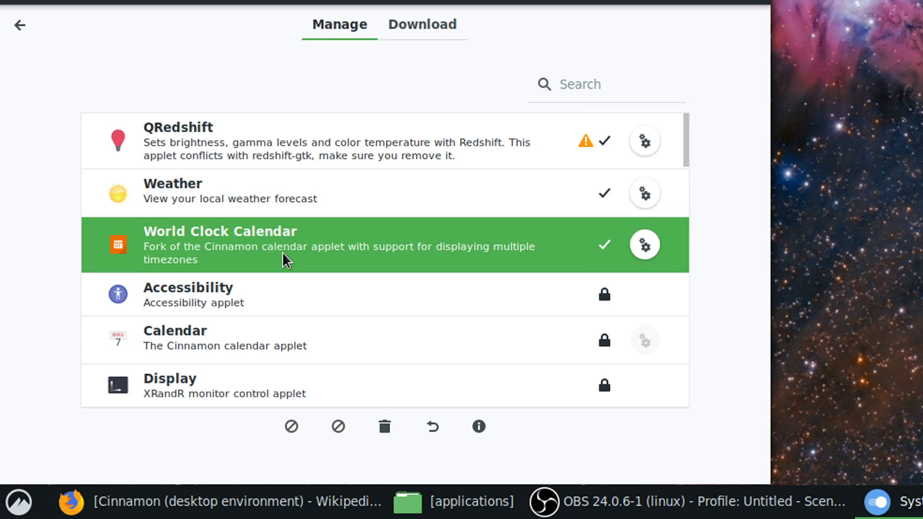
left_click(762, 3)
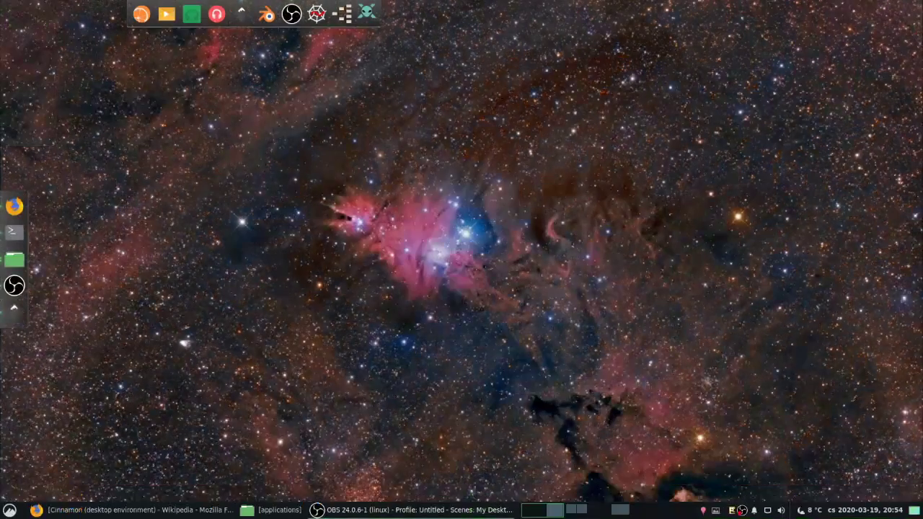
Step: View the World Clock Calendar applet's calendar and try to open its world clocks for editing
left_click(829, 509)
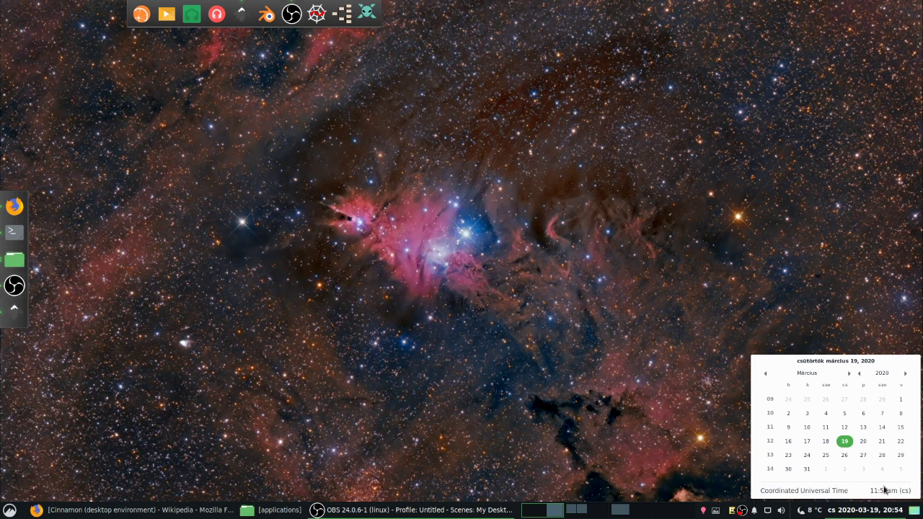
right_click(862, 511)
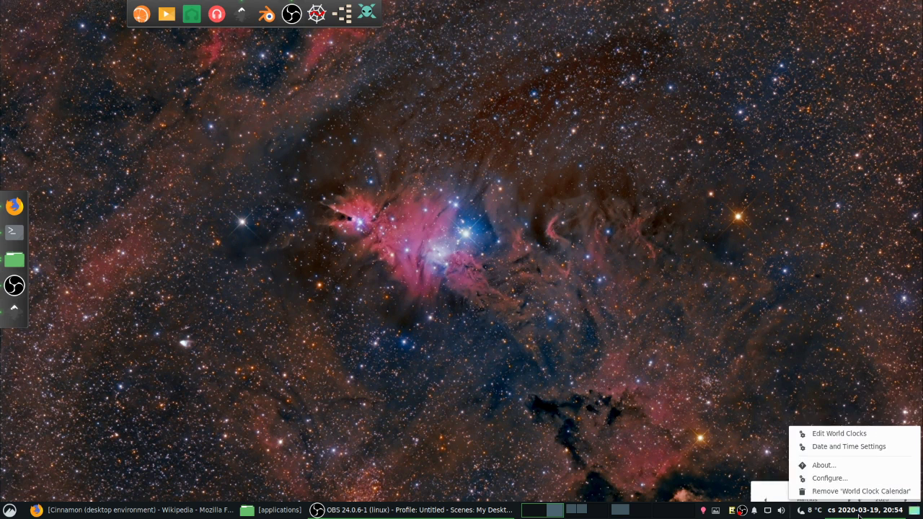
left_click(833, 432)
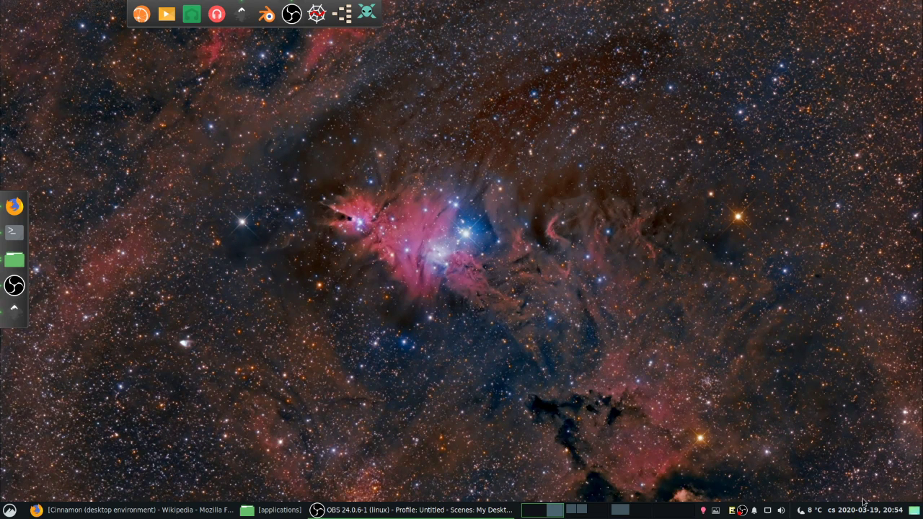
mouse_move(862, 513)
Step: Examine QRedshift's quick controls and its general, location and shortcut settings, and close its settings window
left_click(706, 515)
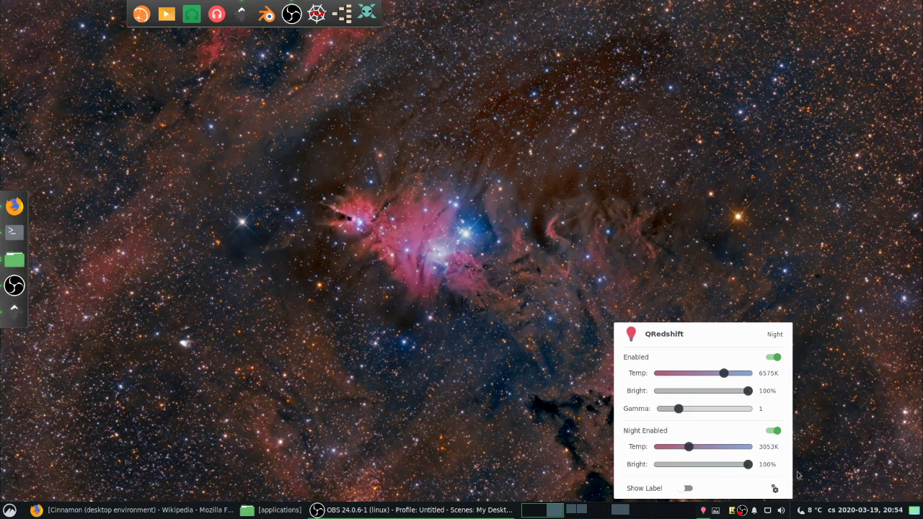
left_click(775, 488)
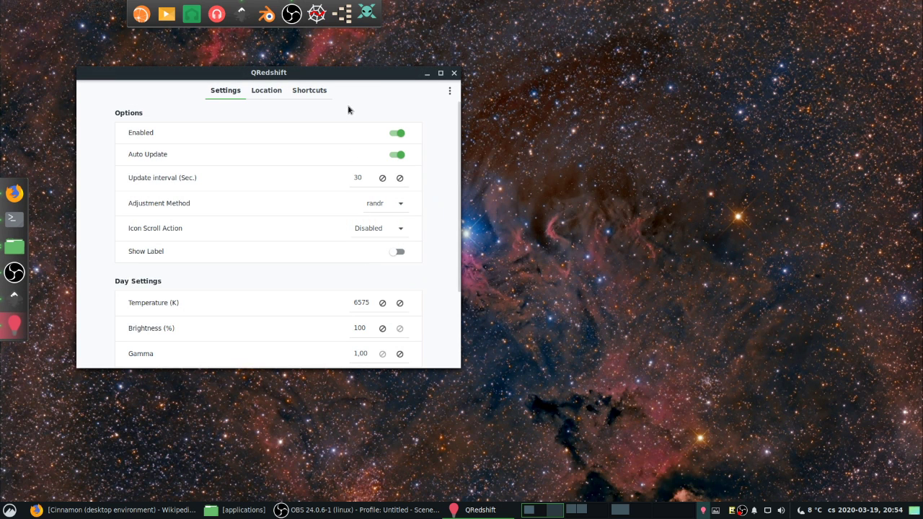
left_click(425, 85)
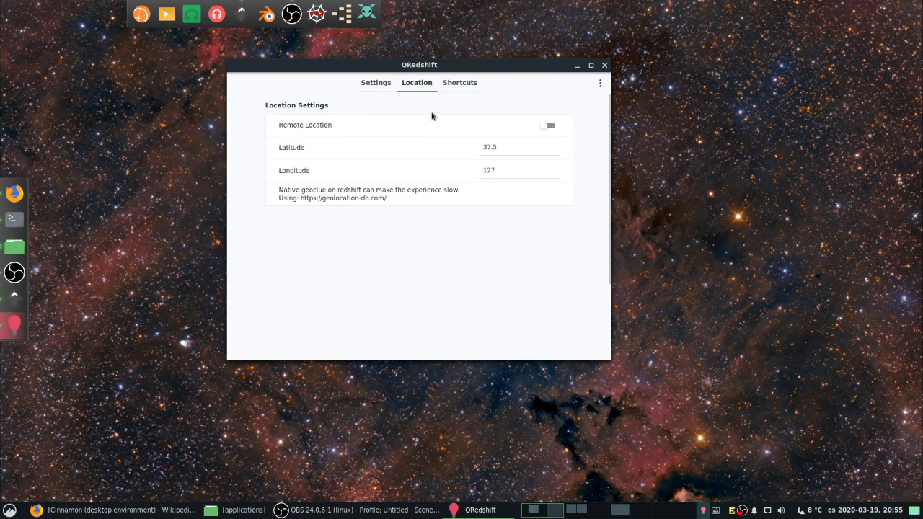
left_click(459, 87)
left_click(376, 84)
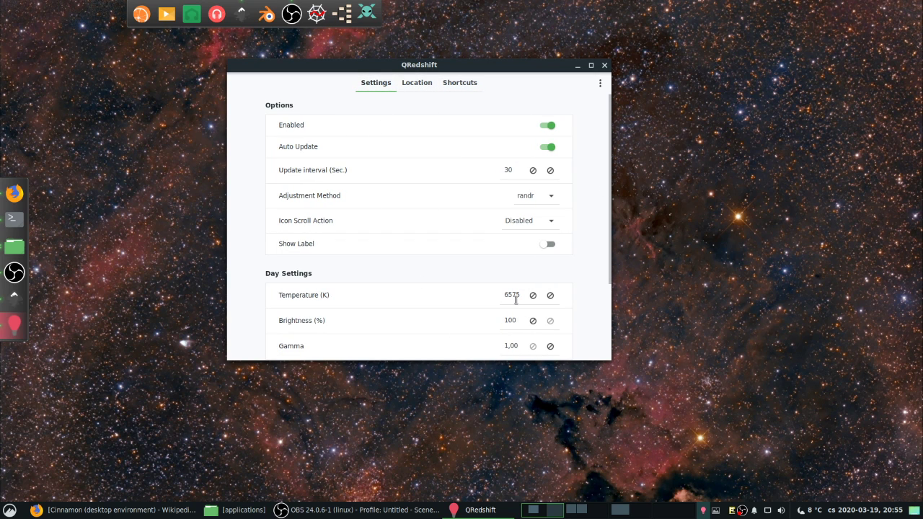
scroll(611, 260, "down", 3)
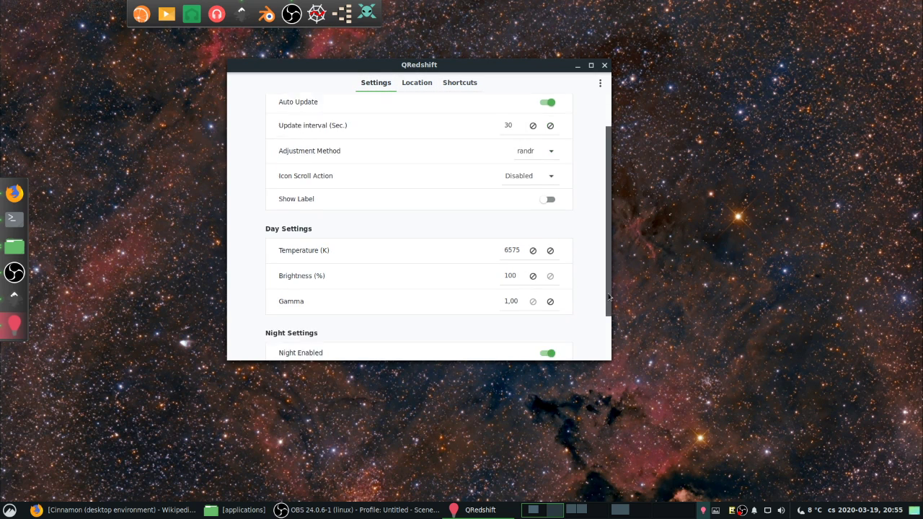
left_click(604, 65)
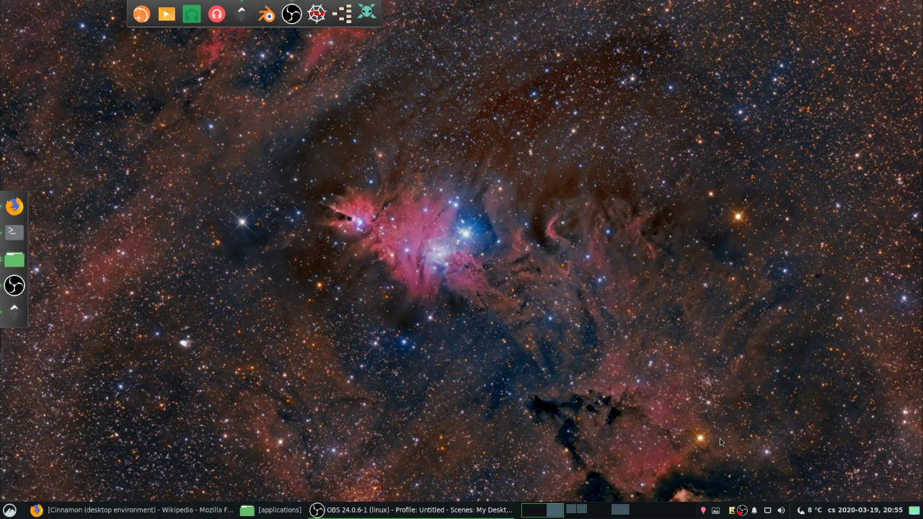
Step: Look through Variety's wallpaper options and its general preferences, and close the preferences window
left_click(715, 512)
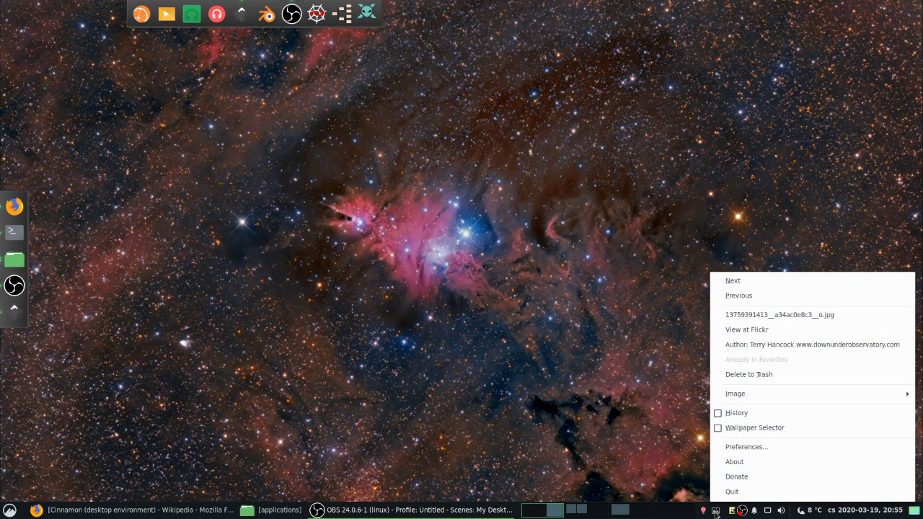
left_click(715, 512)
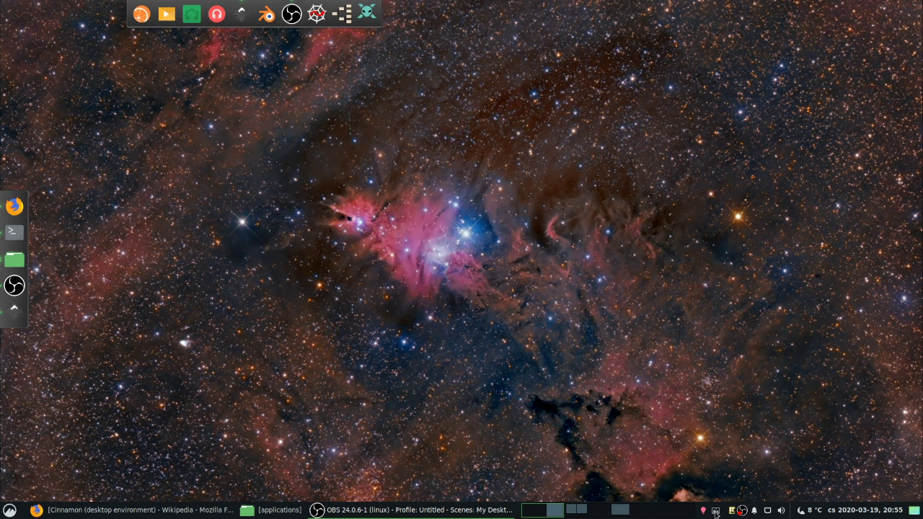
left_click(717, 511)
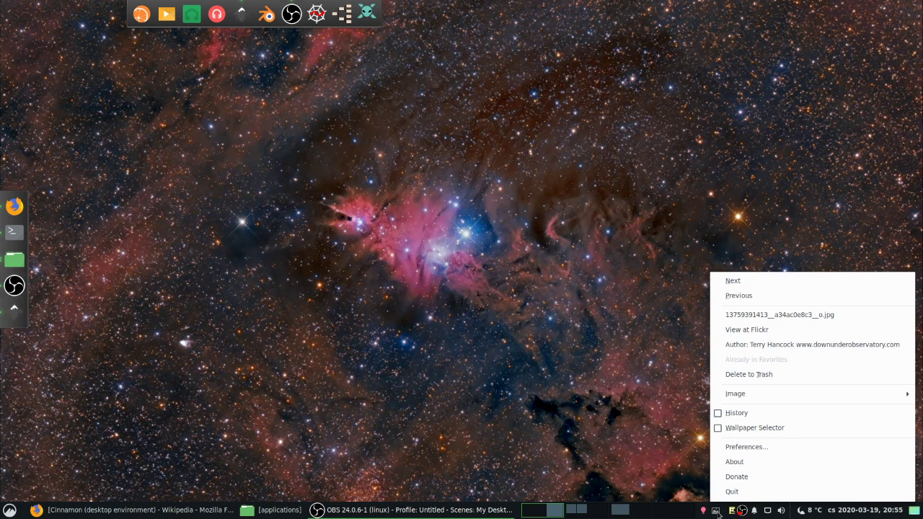
left_click(668, 422)
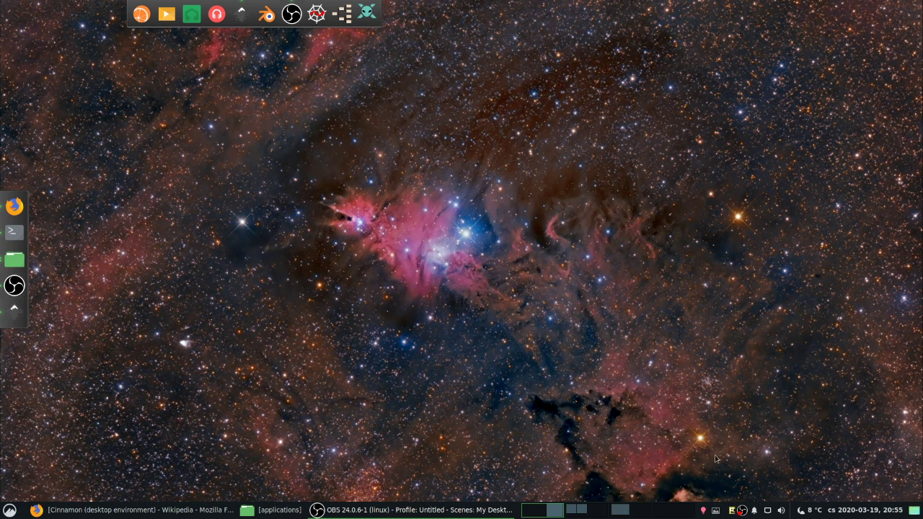
left_click(716, 512)
left_click(743, 446)
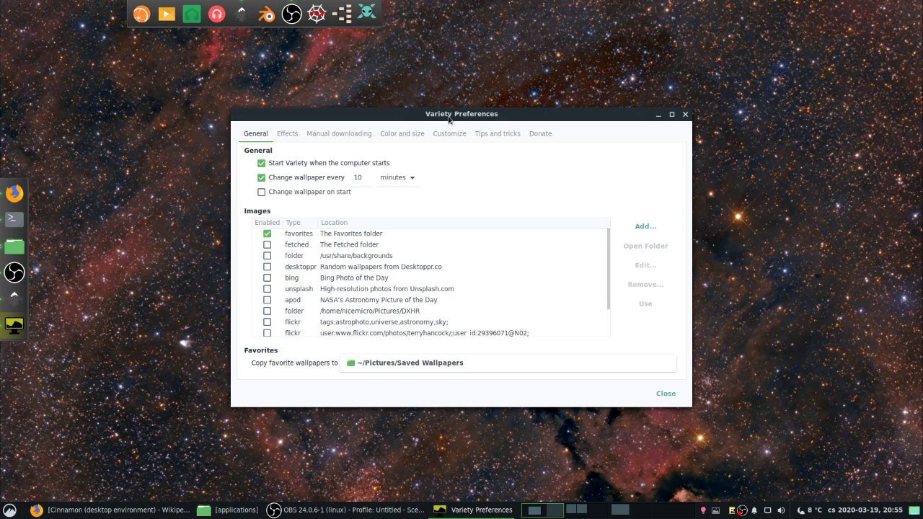
left_click(685, 114)
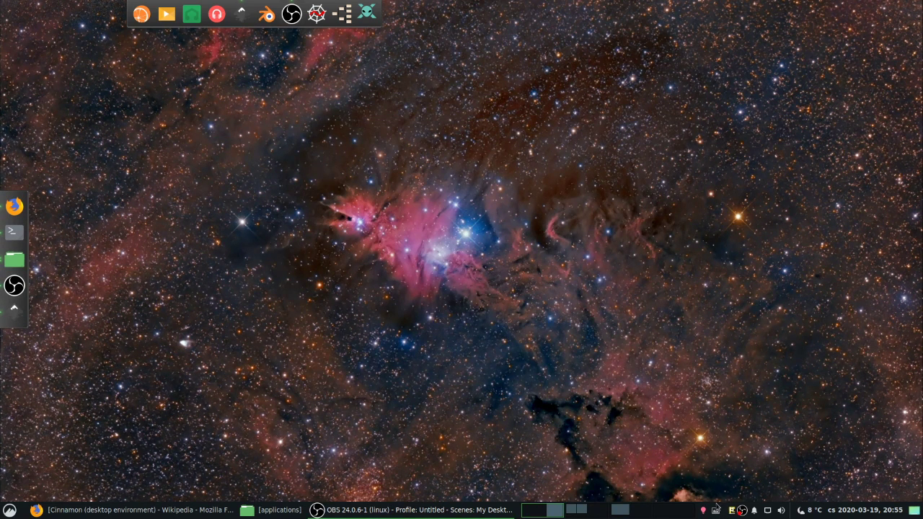
Step: View QRedshift's quick controls and the Weather applet's current conditions and forecast, and close both pop-ups
left_click(703, 511)
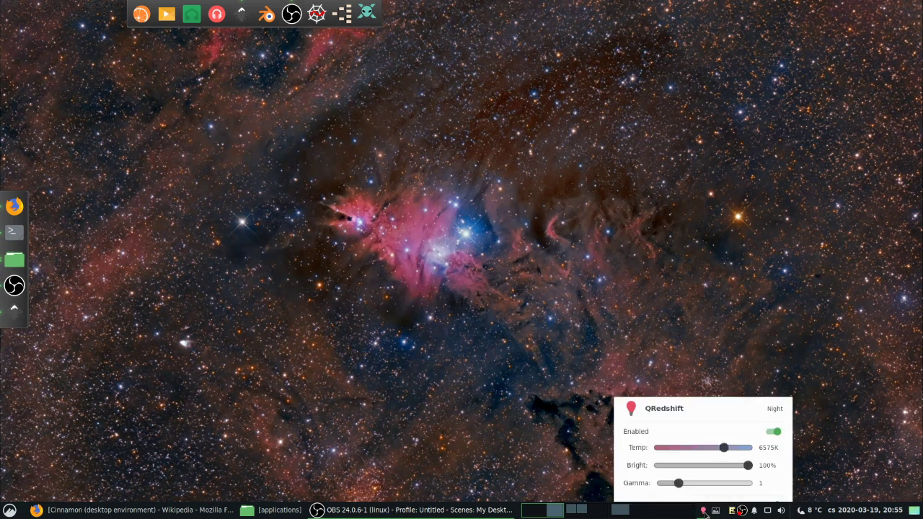
left_click(675, 284)
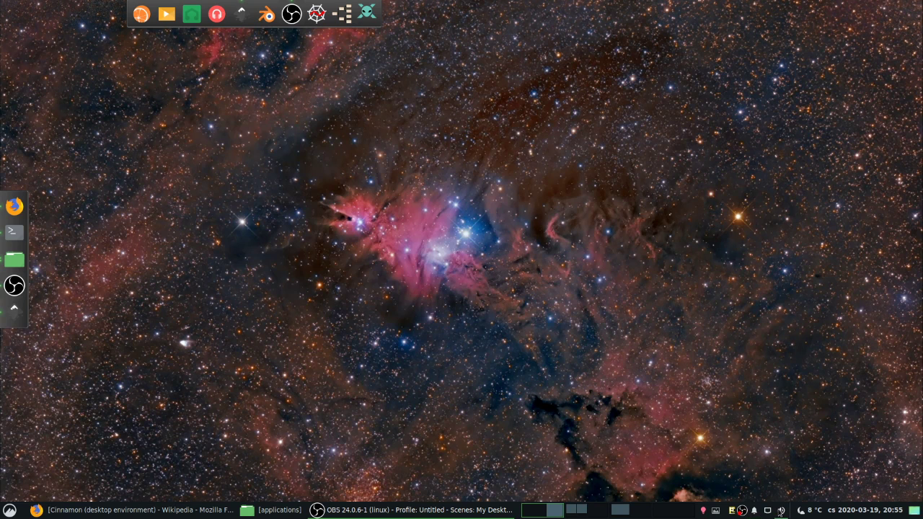
left_click(813, 507)
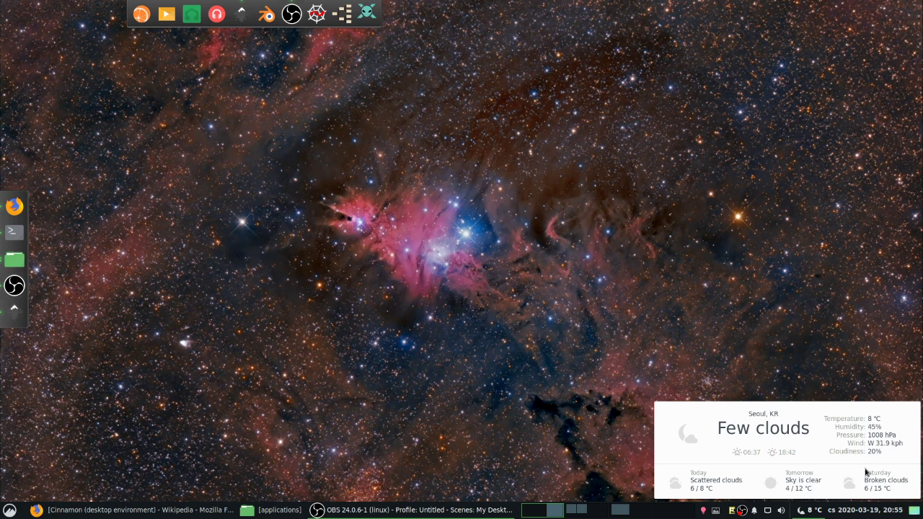
left_click(670, 350)
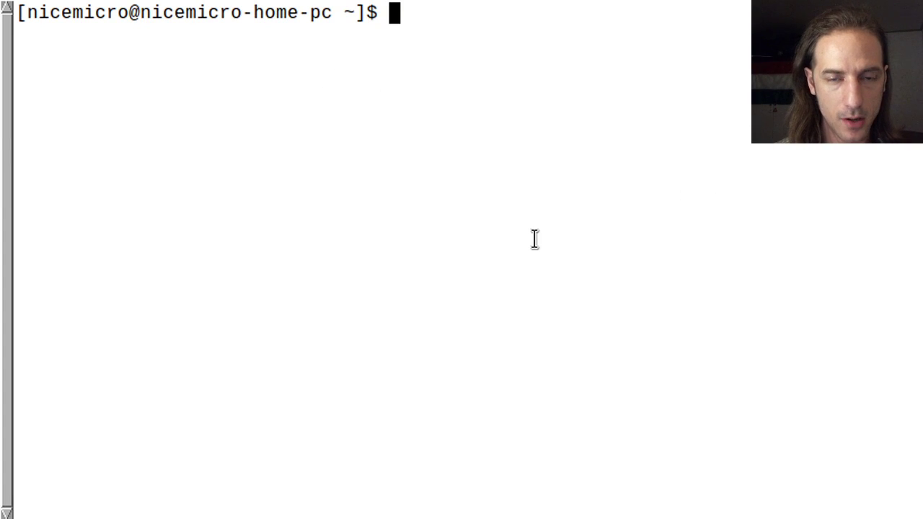
Step: Run plank --help in the terminal to list Plank's command-line options
type("plank")
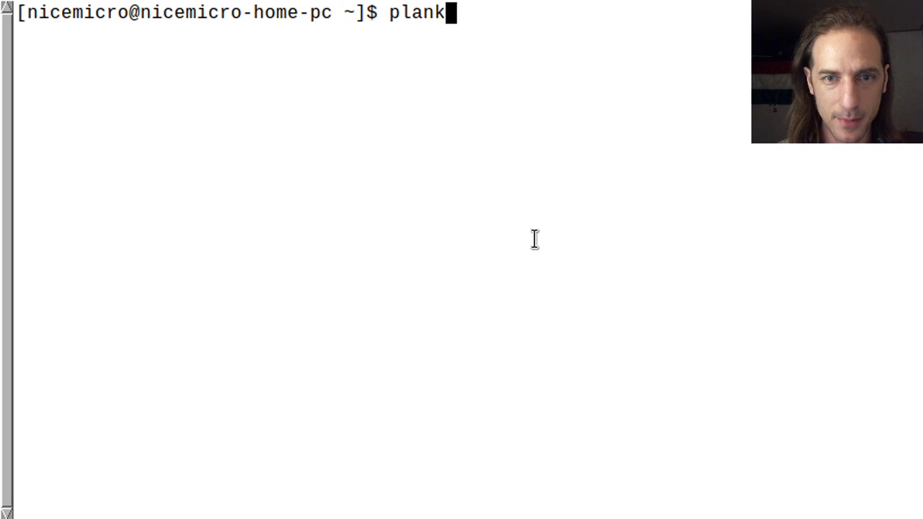
type(" --help")
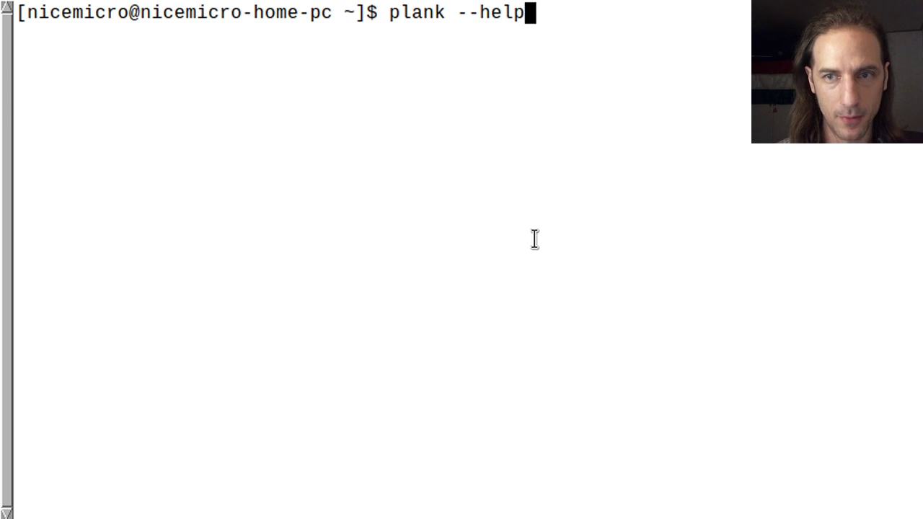
key("Return")
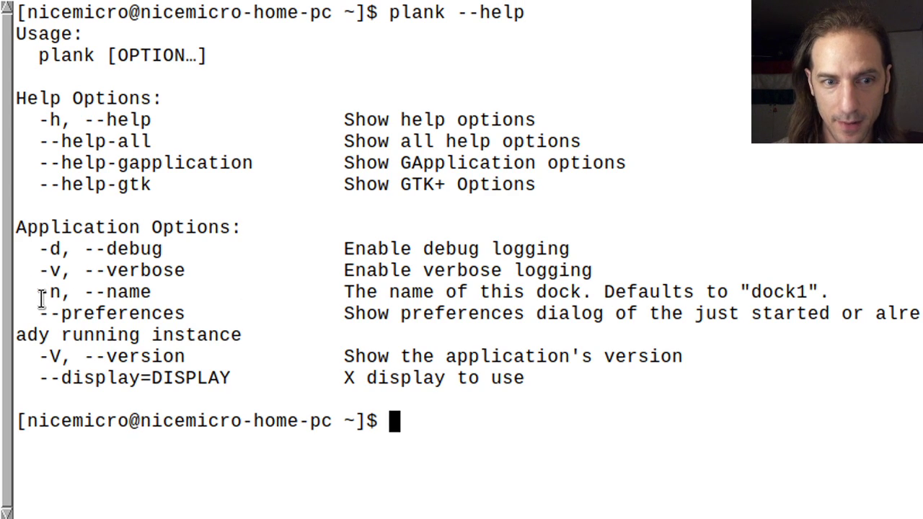
Step: Highlight the -n and --name options and the default dock name in Plank's help output
left_click_drag(46, 297, 62, 294)
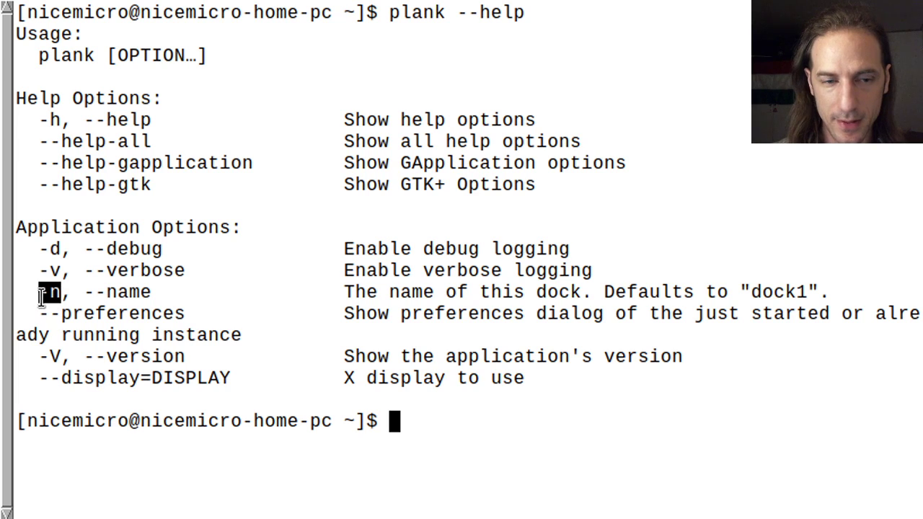
left_click_drag(161, 295, 85, 295)
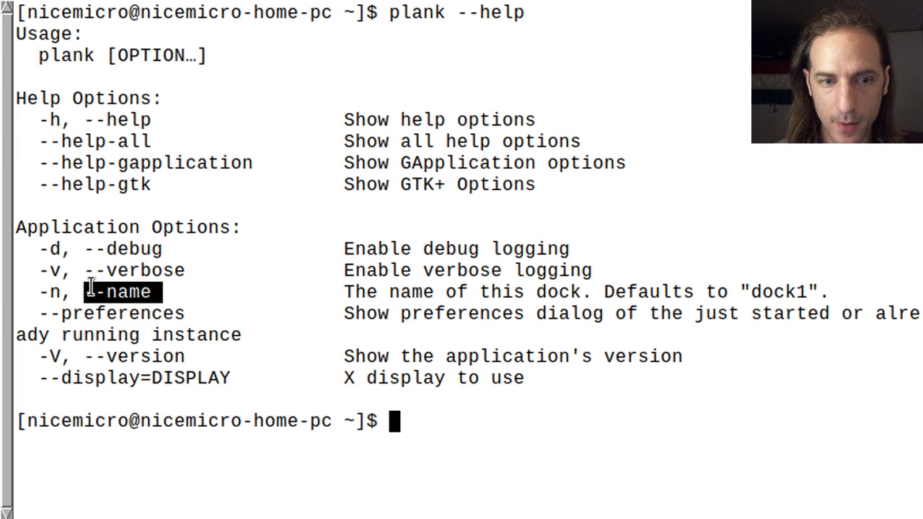
left_click(438, 295)
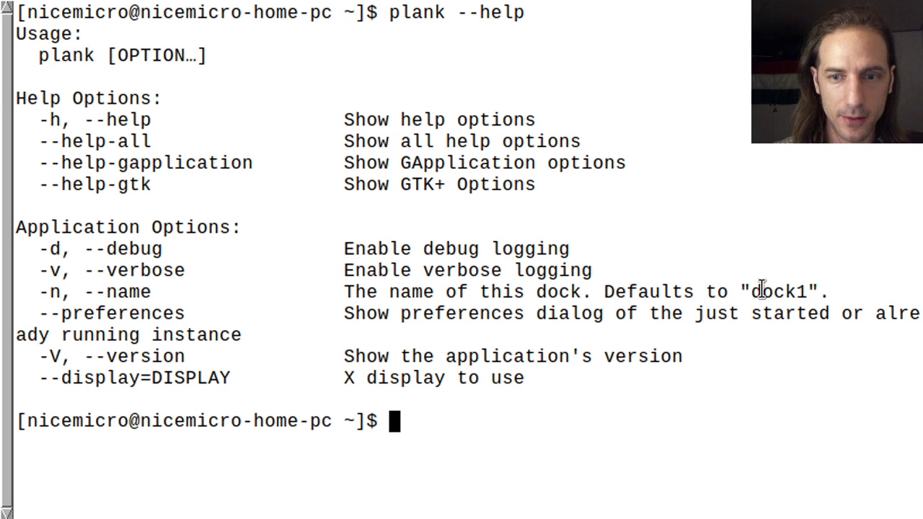
left_click_drag(752, 292, 814, 291)
left_click(815, 291)
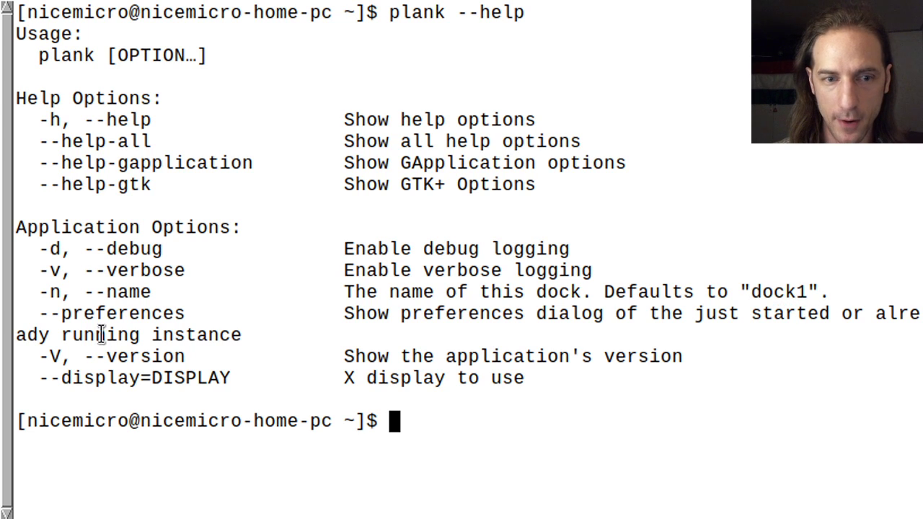
Step: Show the dock's preferences dialog by running plank --preferences in the terminal
key("Up")
key("Down")
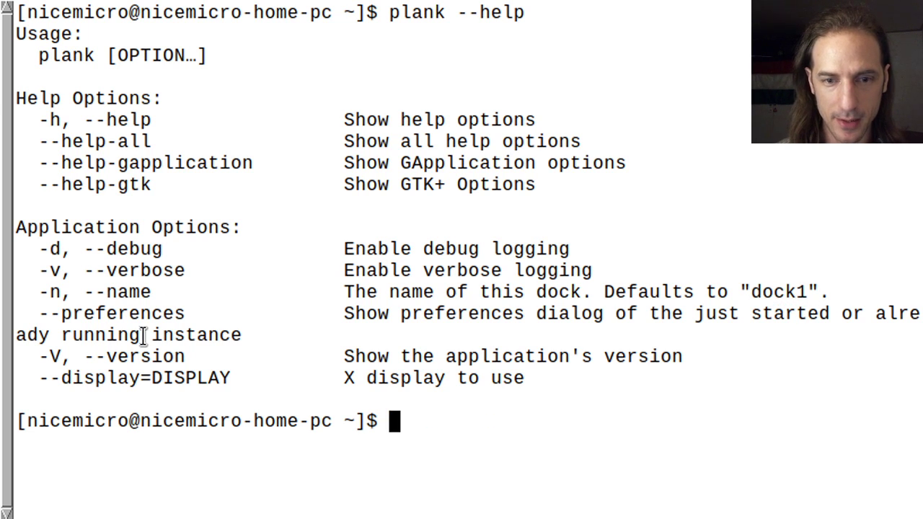
key("Up")
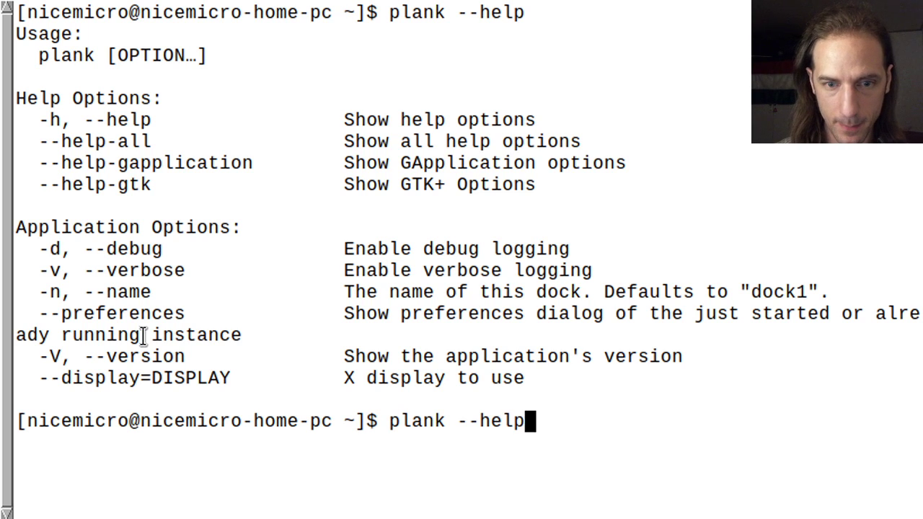
key("BackSpace")
key("BackSpace")
key("BackSpace")
key("BackSpace")
type("pref")
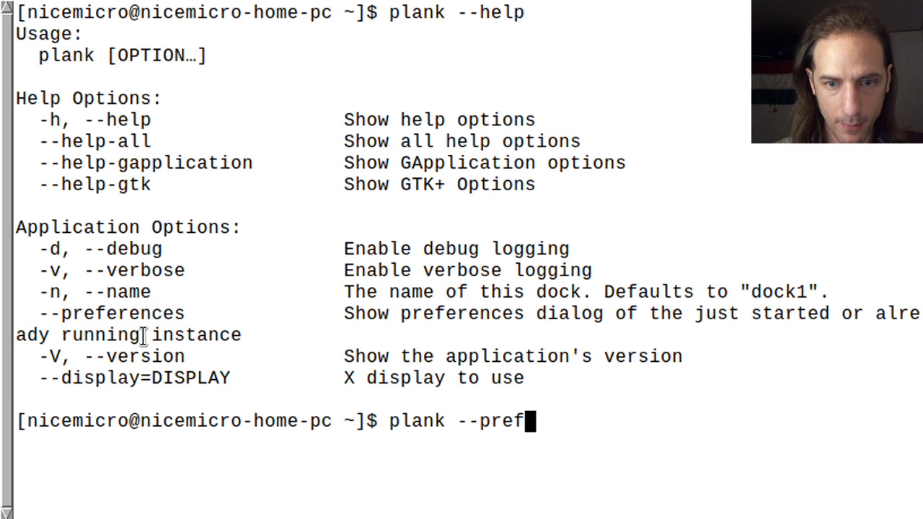
type("erences")
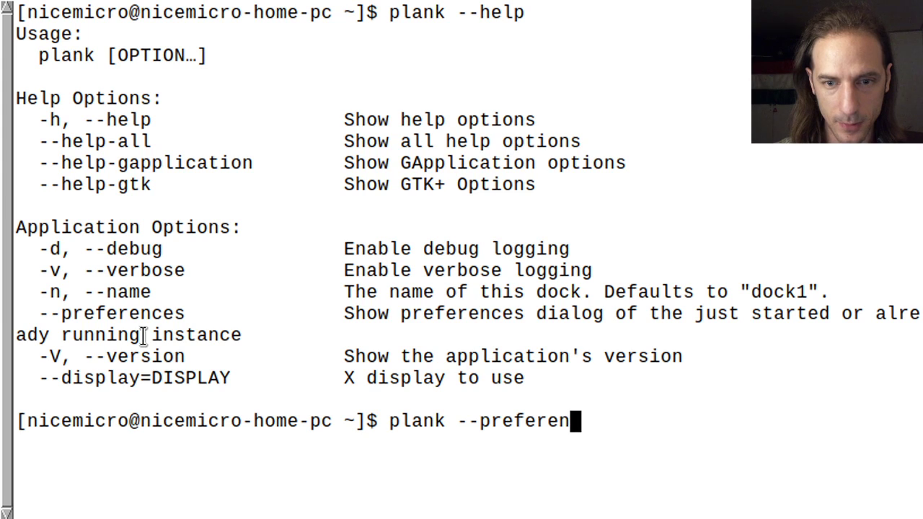
key("Return")
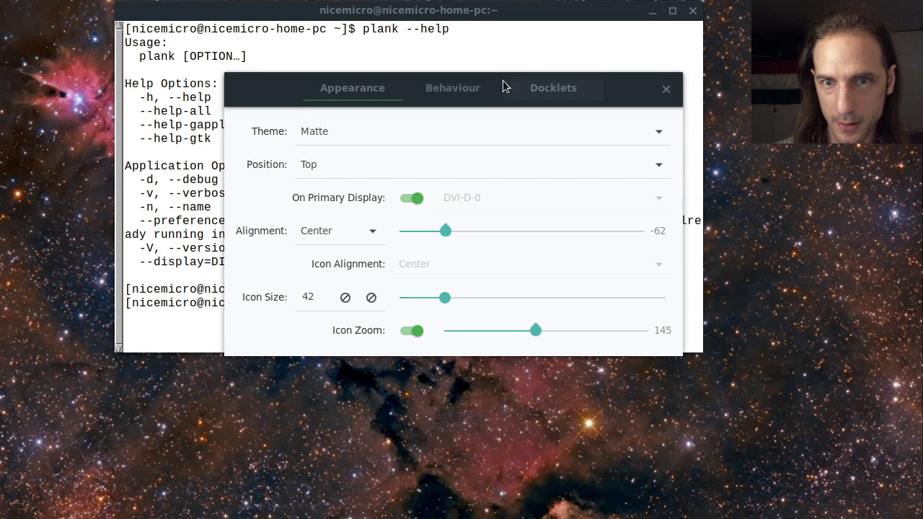
Step: Try the Transparent theme on the top dock and return its theme to Matte
left_click_drag(498, 93, 490, 109)
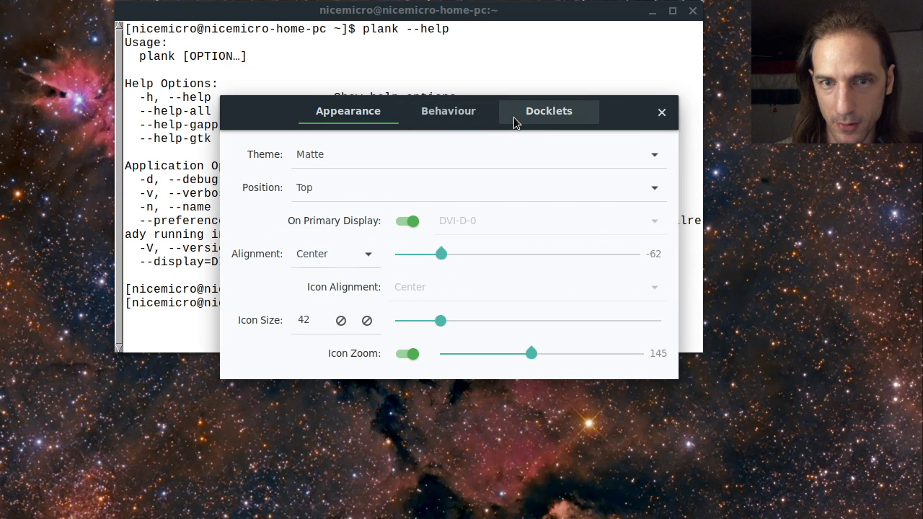
left_click(366, 165)
left_click(365, 158)
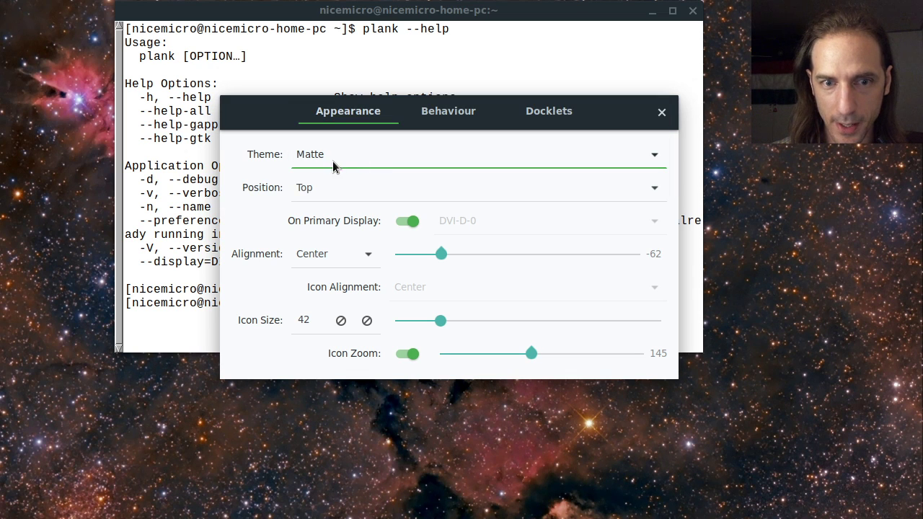
left_click(354, 167)
left_click(356, 164)
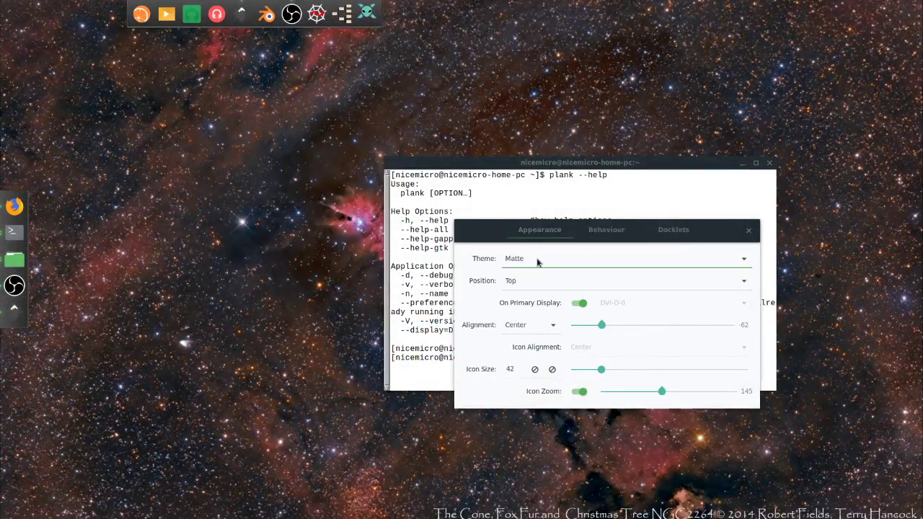
left_click(537, 261)
left_click(535, 273)
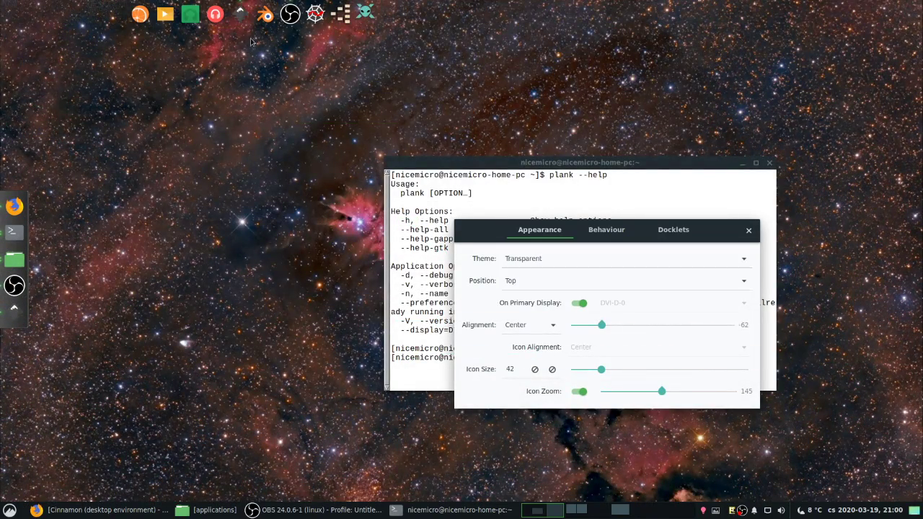
left_click(534, 261)
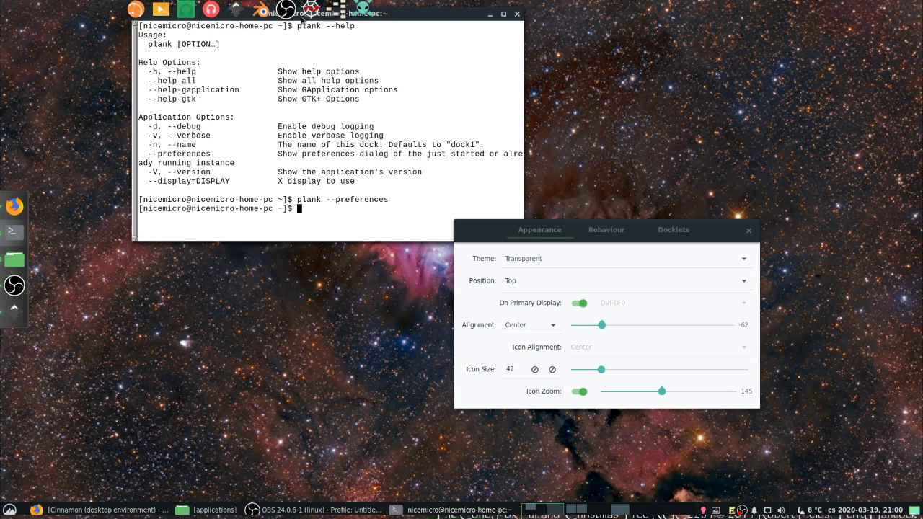
left_click(562, 259)
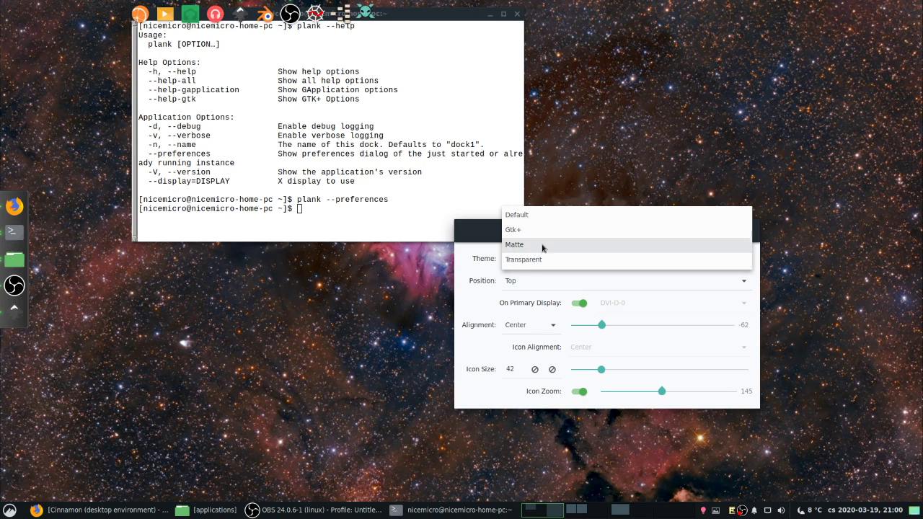
left_click(542, 245)
Step: View the dock's behaviour settings and test Intellihide by moving the terminal window over the top dock and away again
left_click(606, 230)
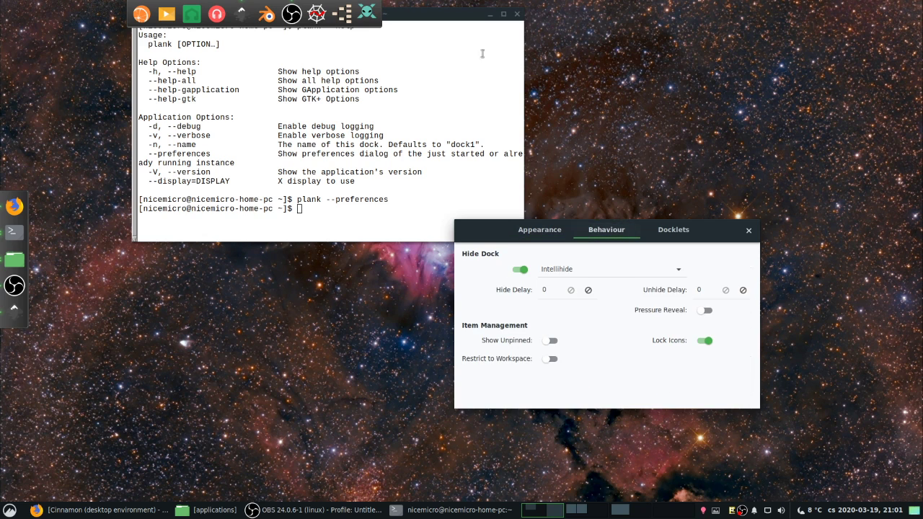
left_click_drag(438, 19, 371, 20)
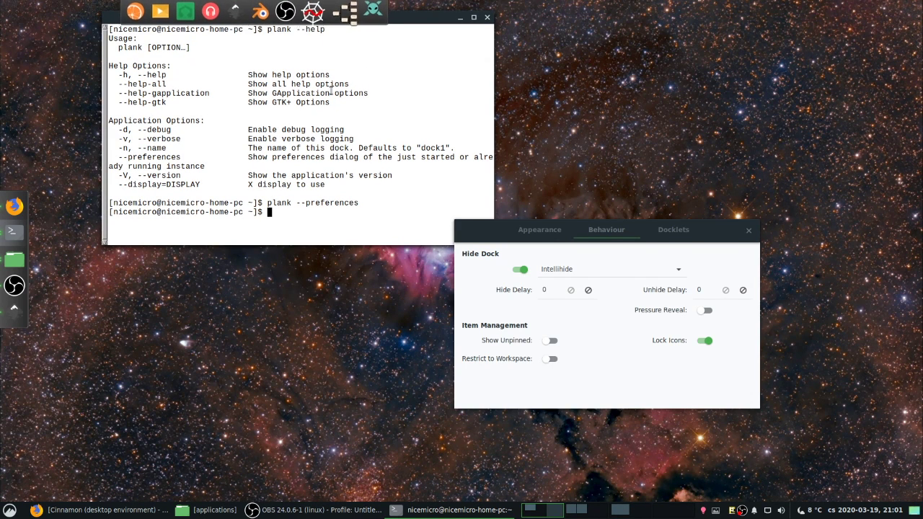
mouse_move(317, 3)
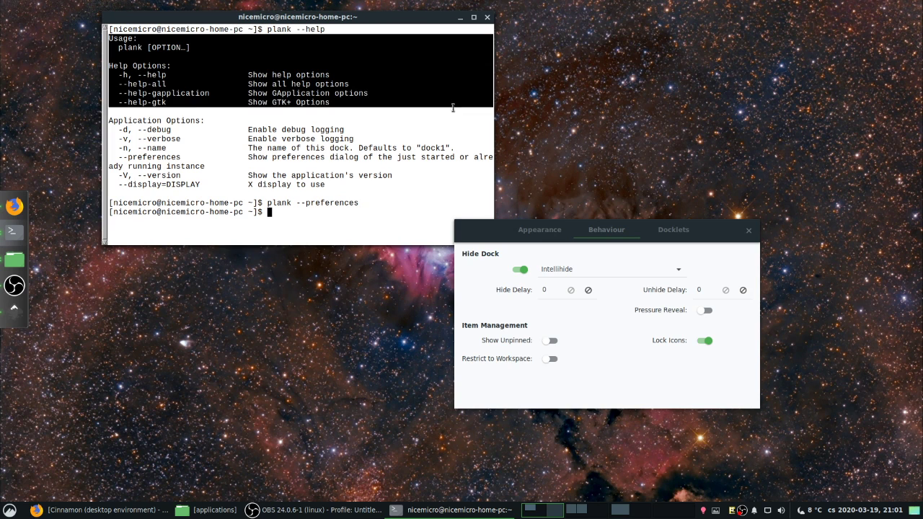
left_click_drag(418, 16, 501, 273)
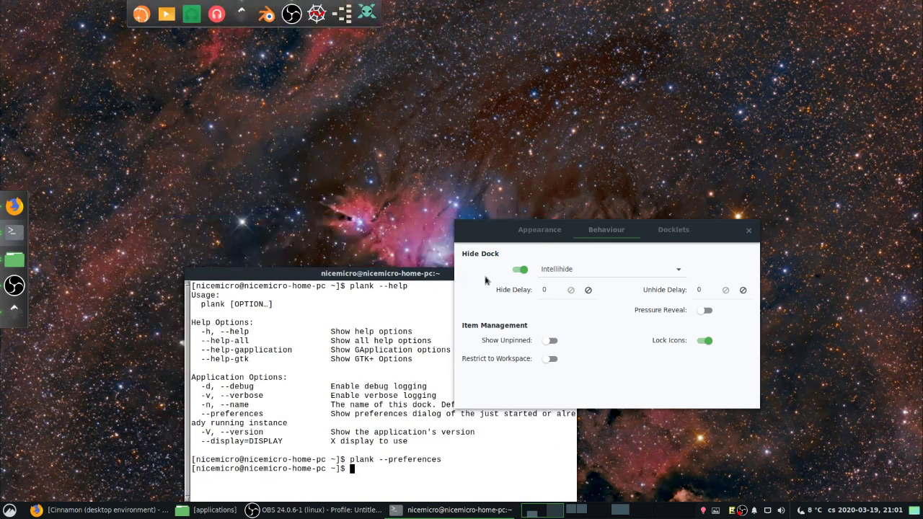
left_click_drag(418, 277, 430, 190)
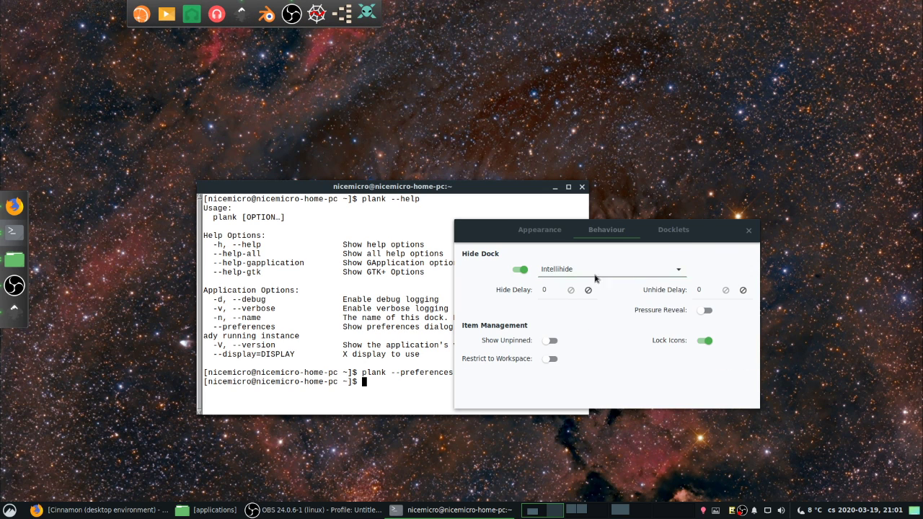
Step: Look through the available docklets and the behaviour settings in the dock's preferences
left_click(669, 237)
left_click(623, 235)
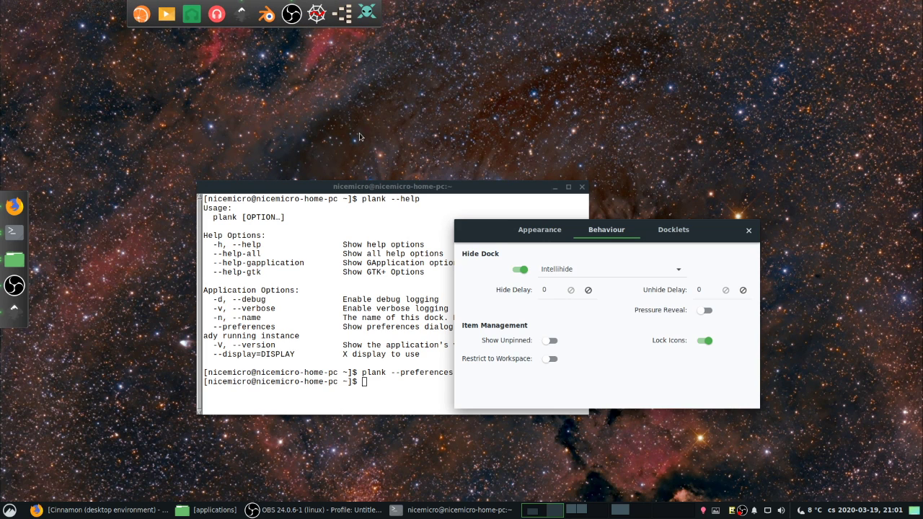
left_click(677, 233)
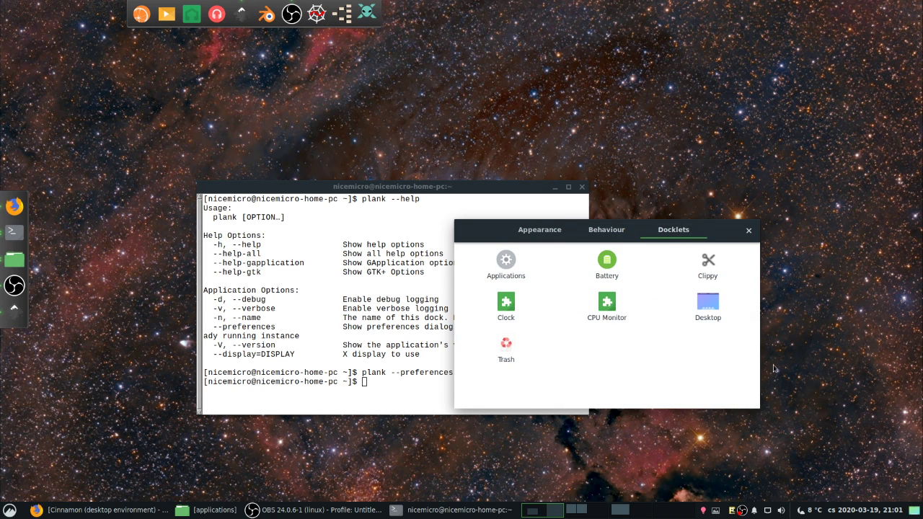
left_click(607, 229)
Step: Shift the top dock by setting its centre alignment offset to -68, and move the terminal window clear of the dock
left_click(540, 230)
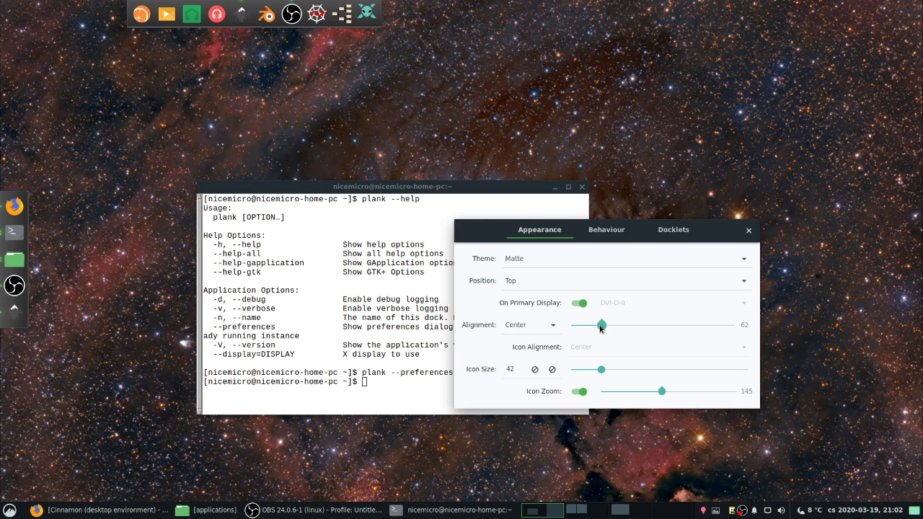
mouse_move(600, 327)
left_mouse_down()
mouse_move(692, 324)
mouse_move(596, 329)
left_mouse_up()
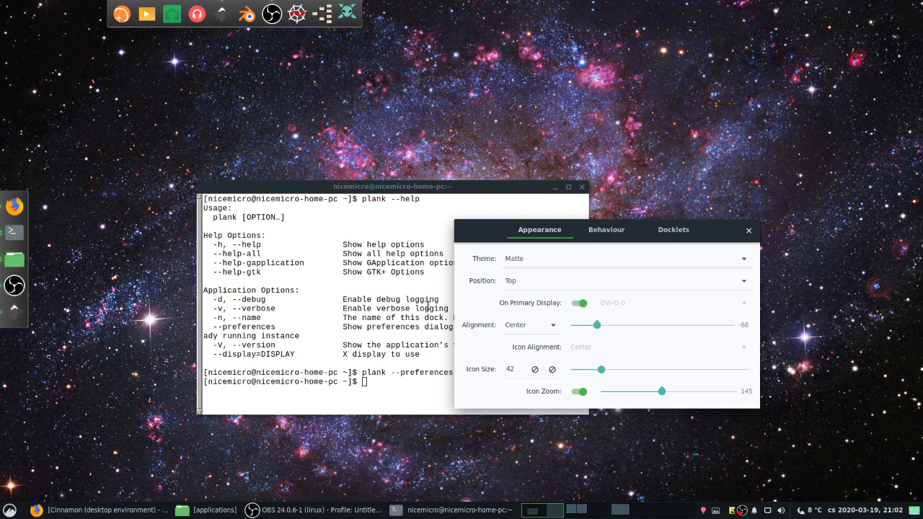
left_click_drag(511, 189, 0, 177)
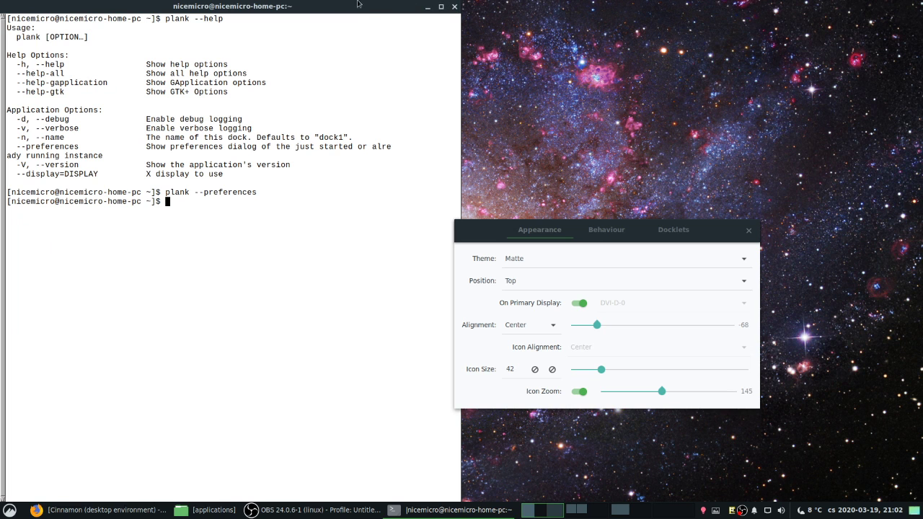
left_click_drag(358, 3, 599, 137)
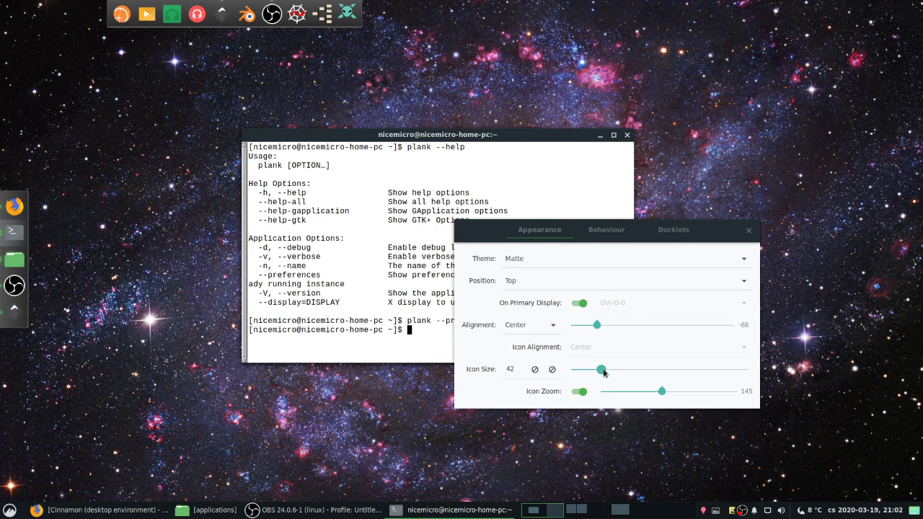
Step: Try a larger icon size on the top dock and set the icon size back to 42
left_click_drag(604, 372, 627, 374)
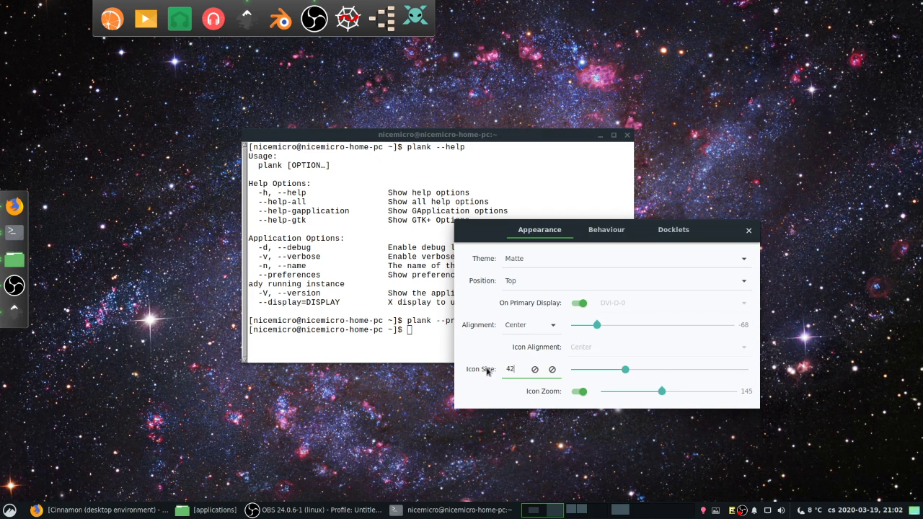
key("Return")
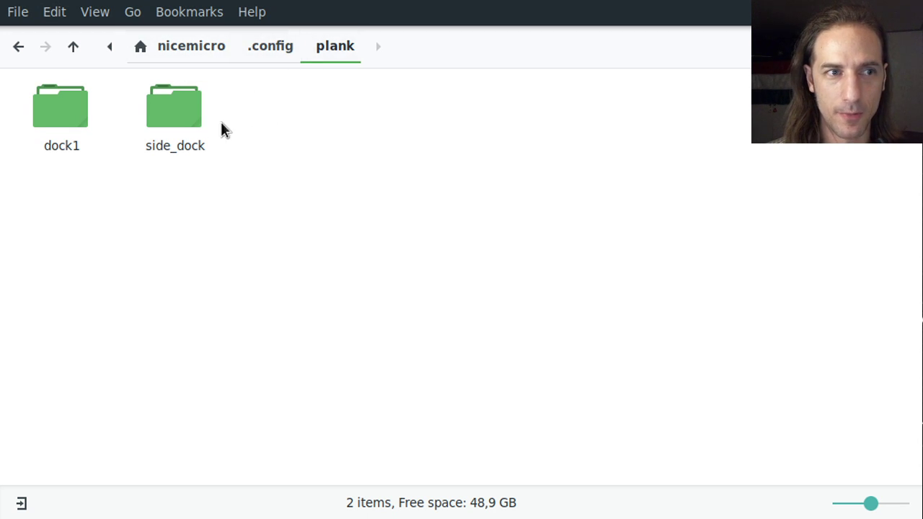
Step: Inspect the dock1 launchers folder and the side_dock folder inside .config/plank, and return to the plank folder
double_click(74, 122)
double_click(74, 119)
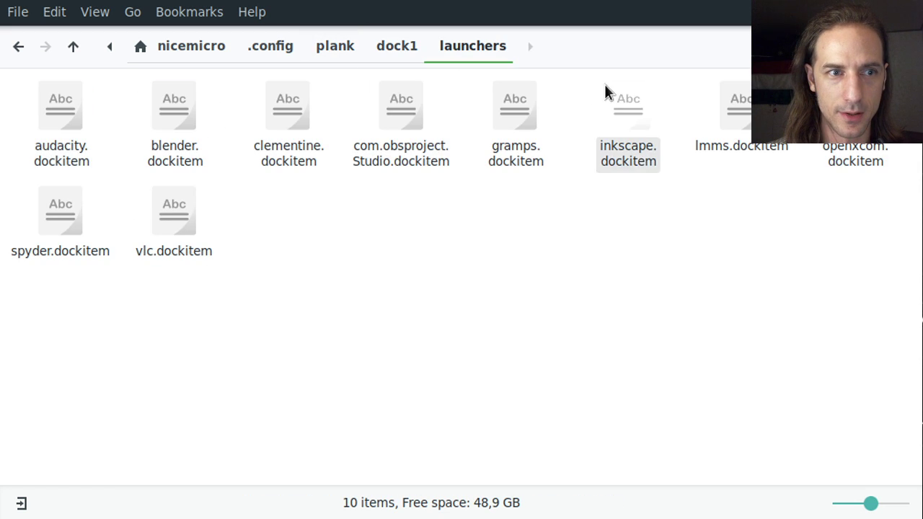
left_click(342, 48)
double_click(199, 114)
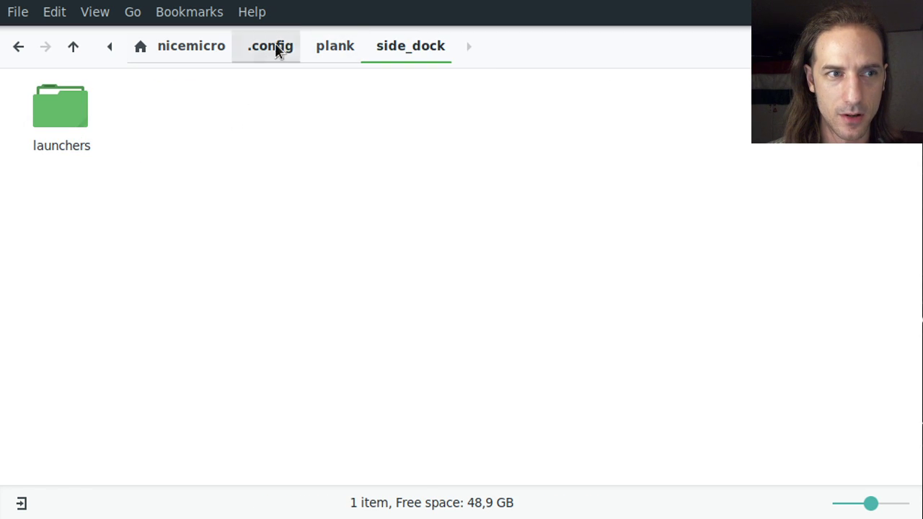
left_click(312, 46)
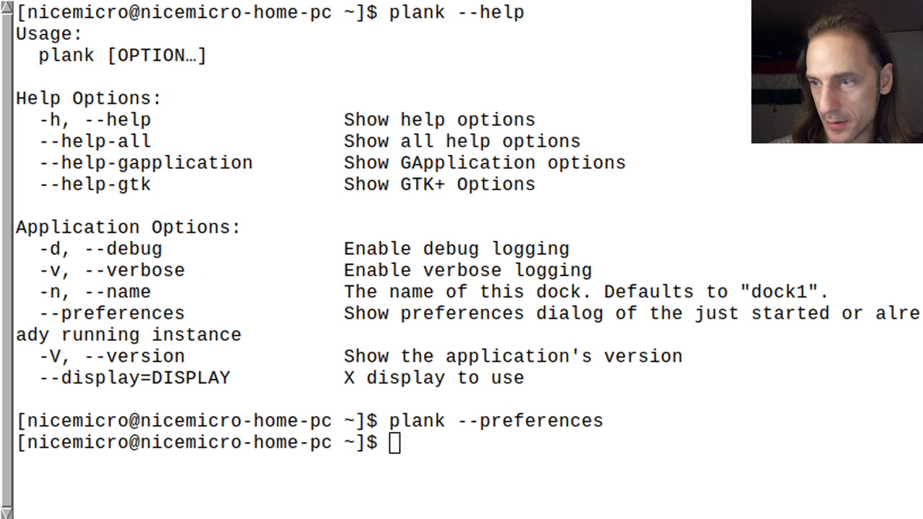
key("Up")
key("Up")
key("Left")
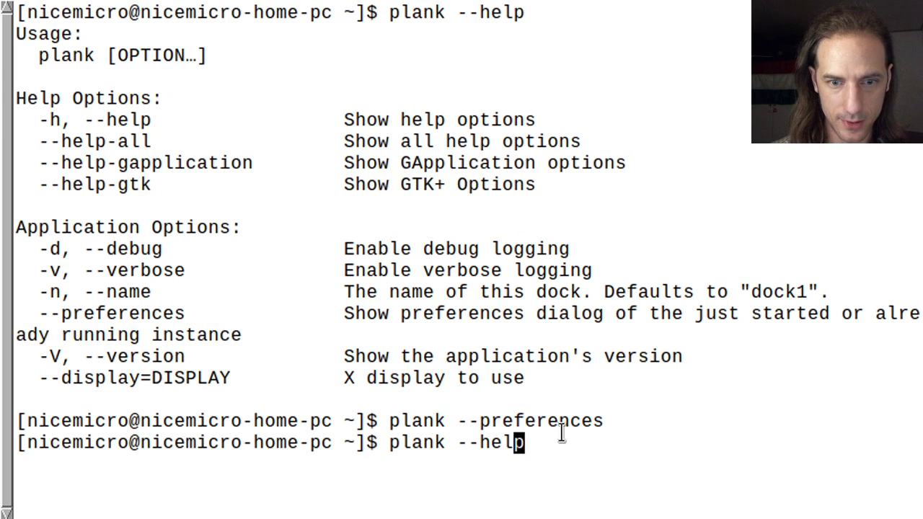
key("Left")
key("Left")
key("Left")
key("Left")
key("Right")
key("Up")
key("Down")
key("Down")
key("Down")
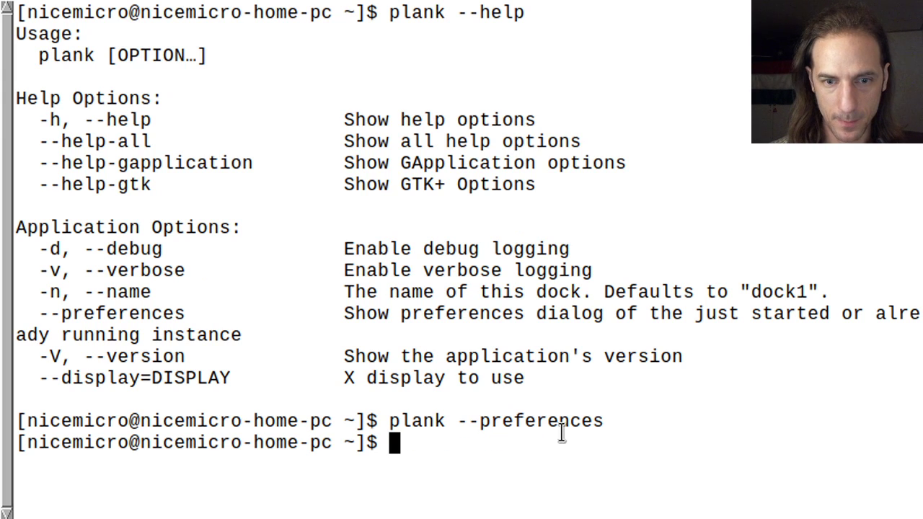
Step: Open the side dock's preferences from the terminal by running "plank -n side_dock --preferences"
type("plank .")
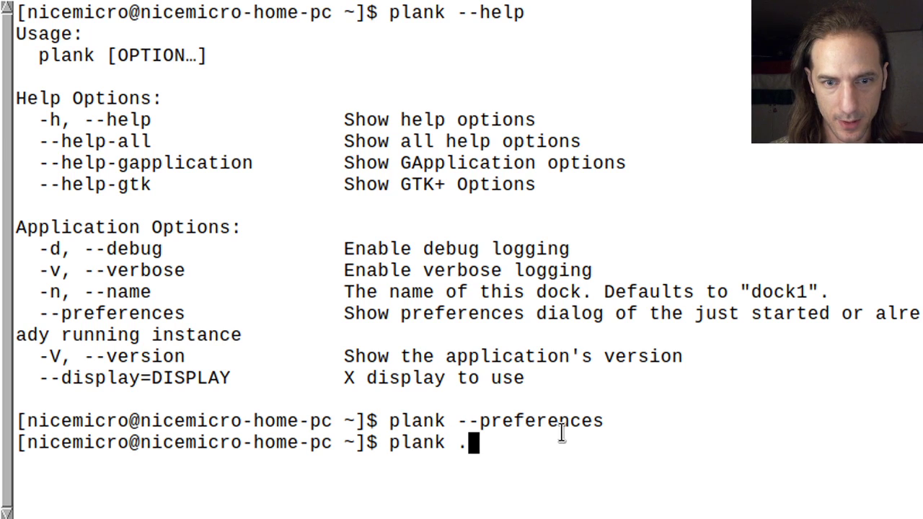
key("BackSpace")
type("-n si")
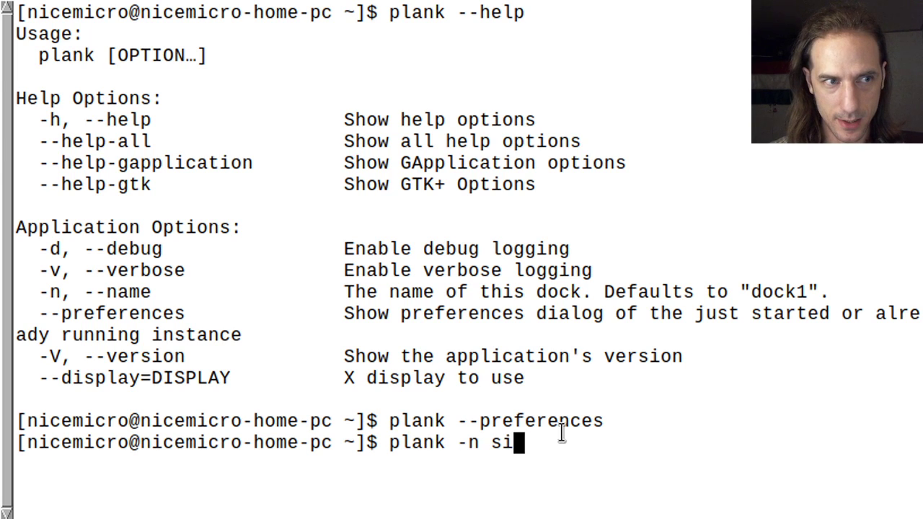
type("de_dock")
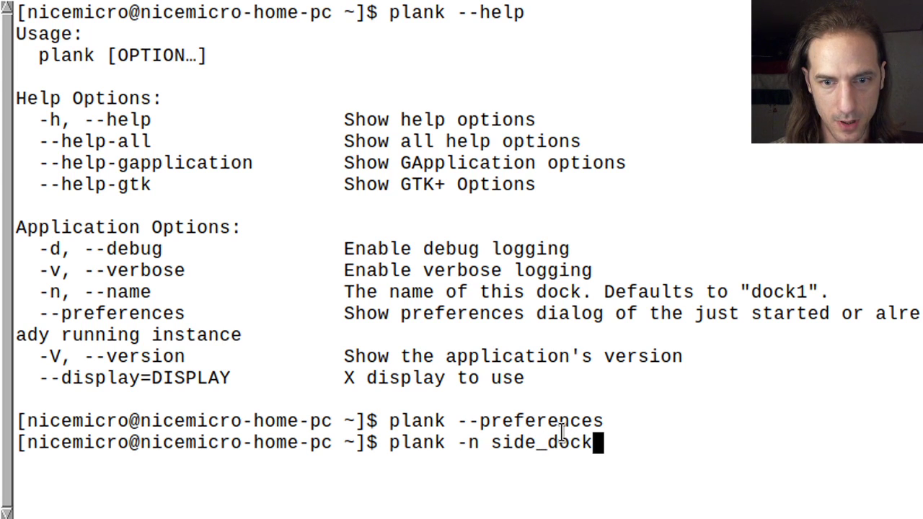
type(" --preference")
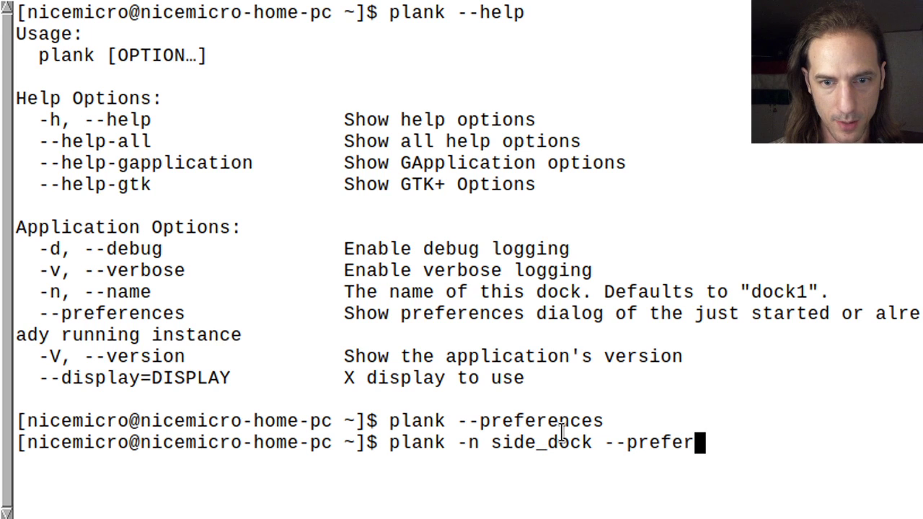
type("s")
key("Return")
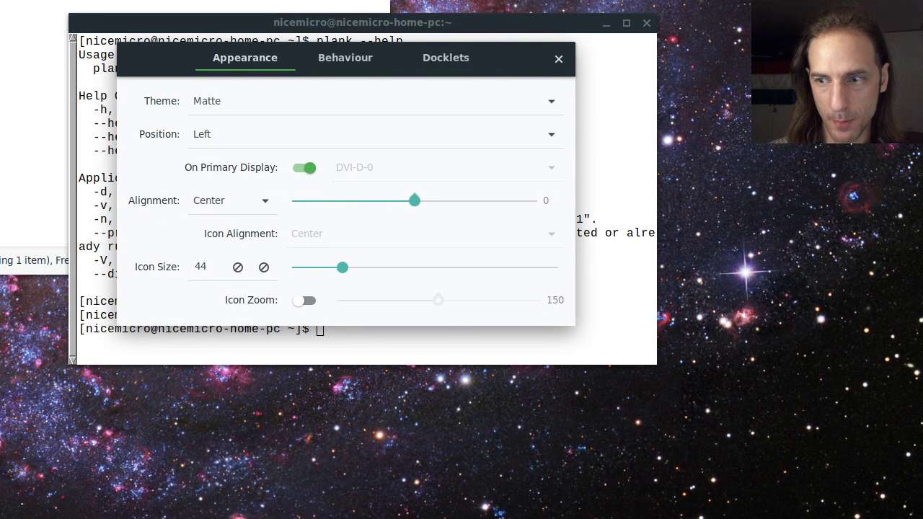
Step: Look through the side dock's behaviour and docklet settings, ending on the behaviour settings
left_click(350, 57)
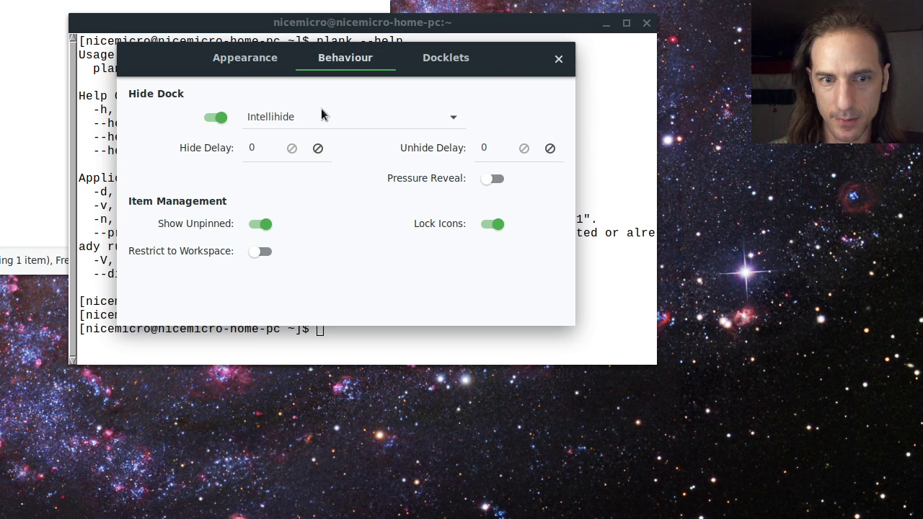
left_click(418, 60)
left_click(385, 62)
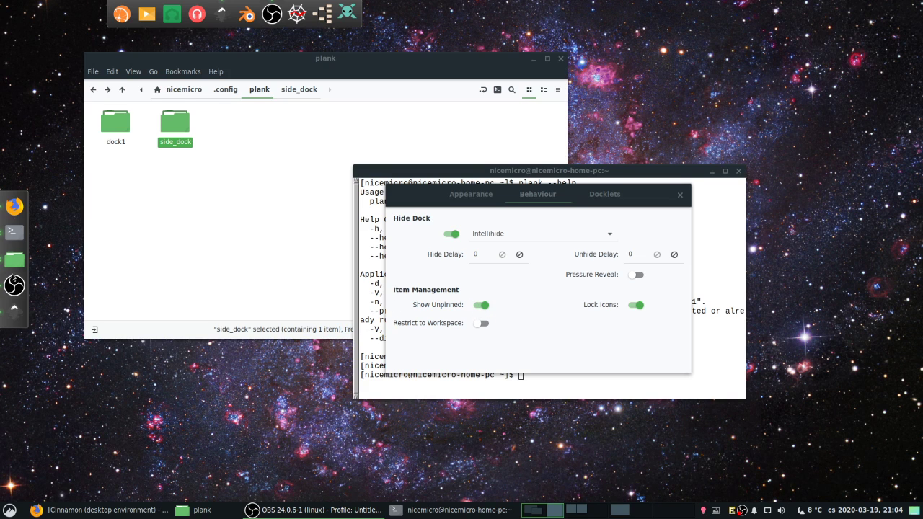
Step: Turn off Lock Icons for the side dock and check the context menus of its OBS and file manager icons
left_click(637, 305)
right_click(14, 287)
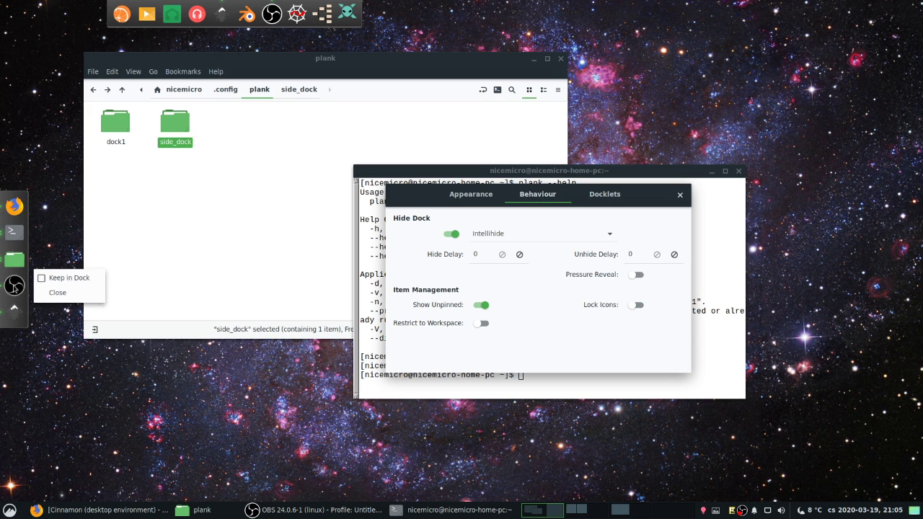
right_click(20, 260)
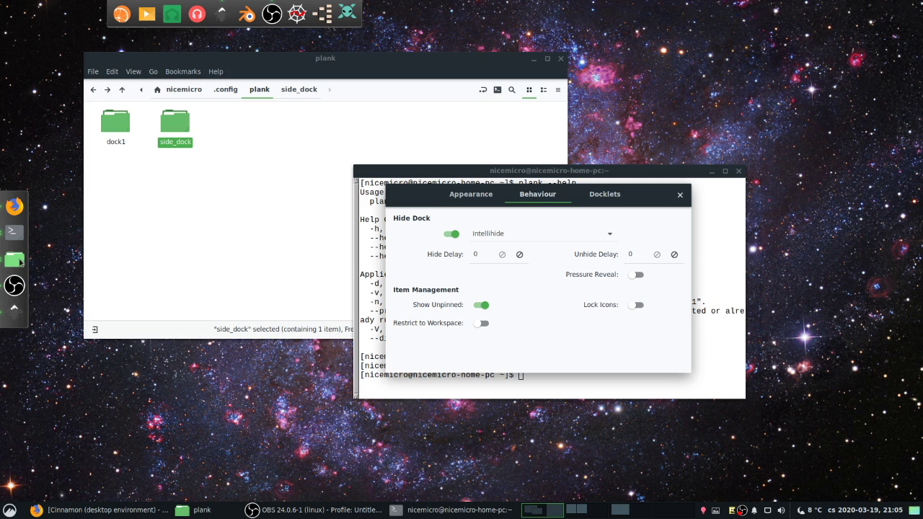
right_click(20, 260)
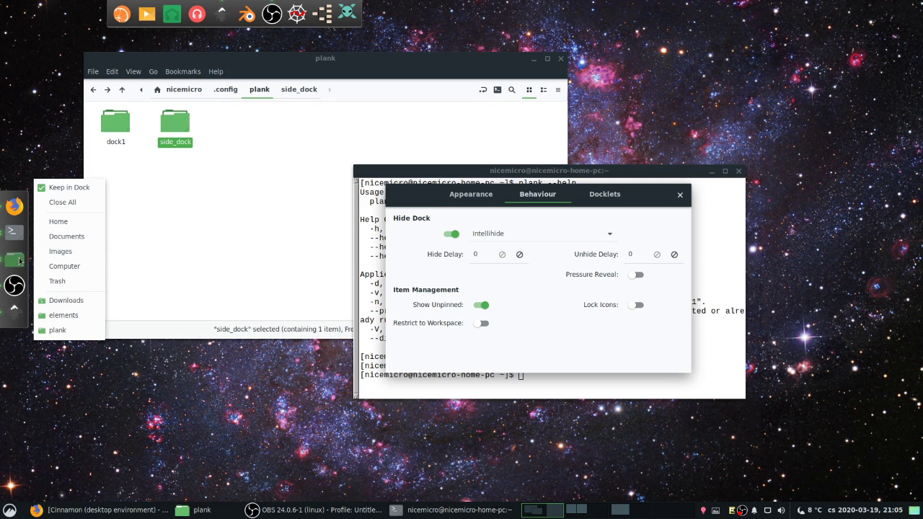
right_click(15, 281)
right_click(16, 284)
Step: Turn Lock Icons back on for the side dock and check the context menus of its file manager and OBS icons again
left_click(629, 301)
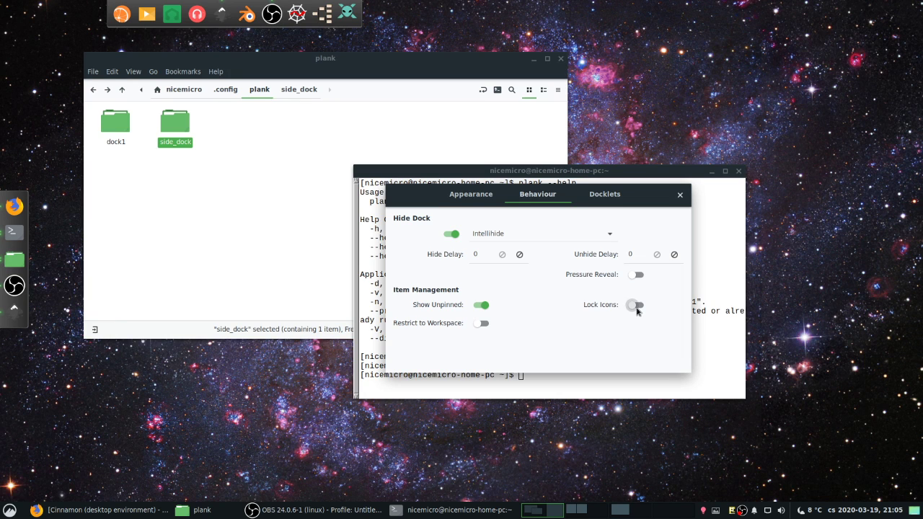
left_click(630, 303)
right_click(10, 265)
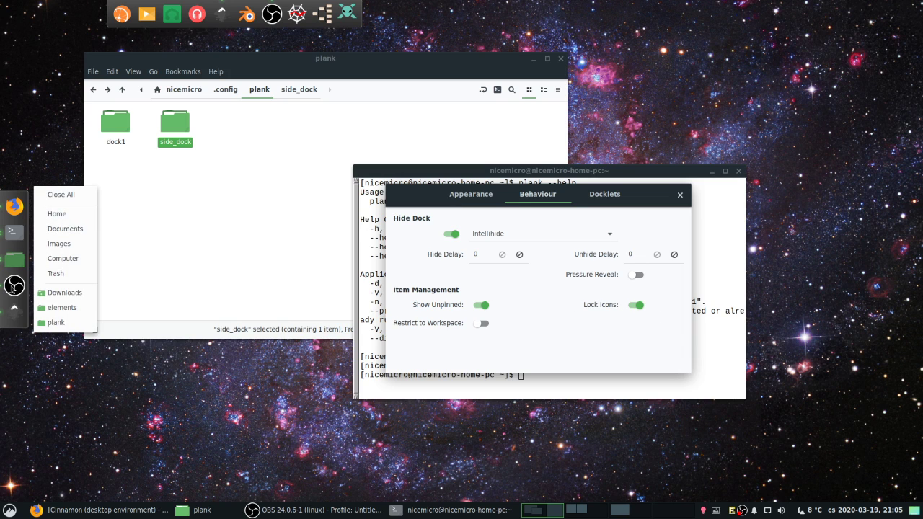
right_click(14, 288)
right_click(14, 287)
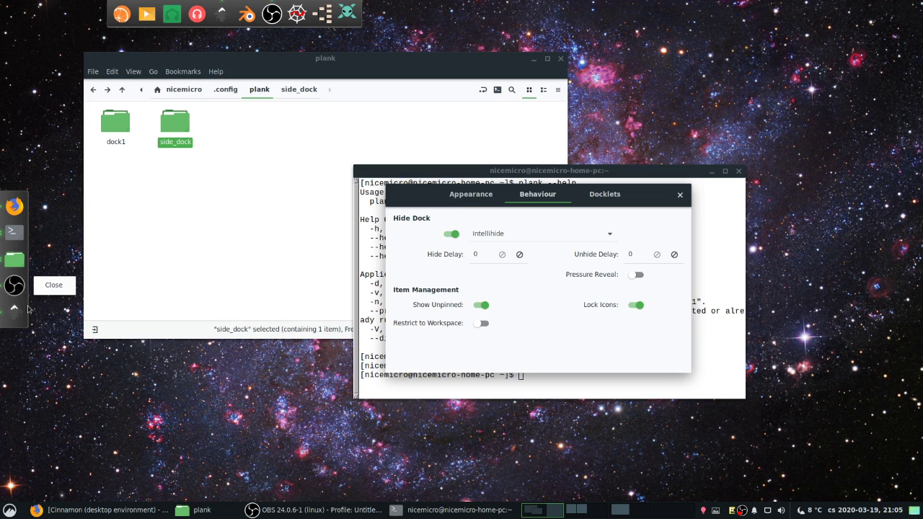
left_click(28, 309)
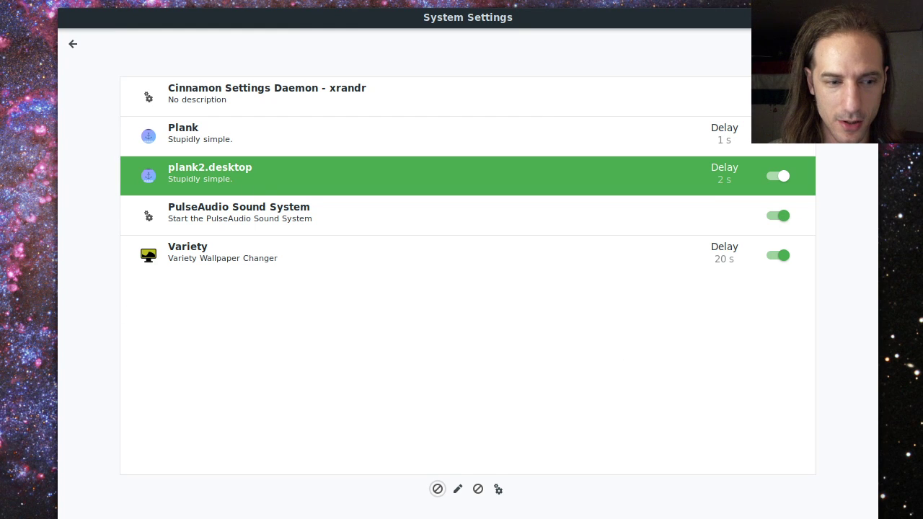
Step: Examine the Plank and plank2.desktop entries in the startup applications list
left_click(263, 144)
left_click(271, 163)
left_click(271, 137)
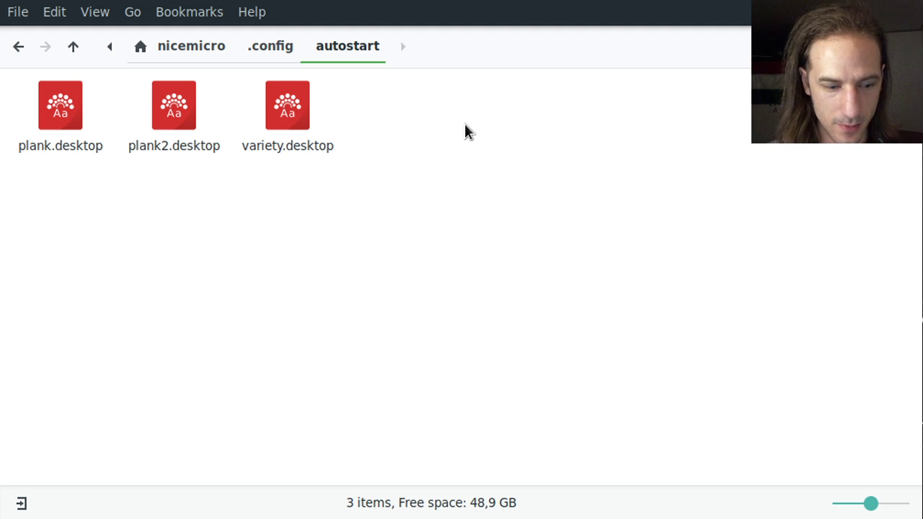
Step: Split the file manager into two panes and open /usr/share/applications beside the autostart folder
key("F3")
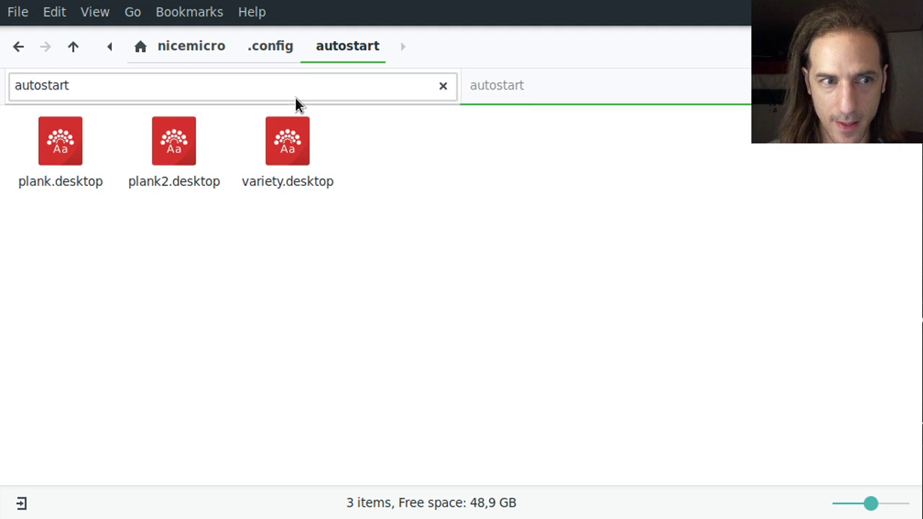
left_click(296, 105)
left_click(196, 48)
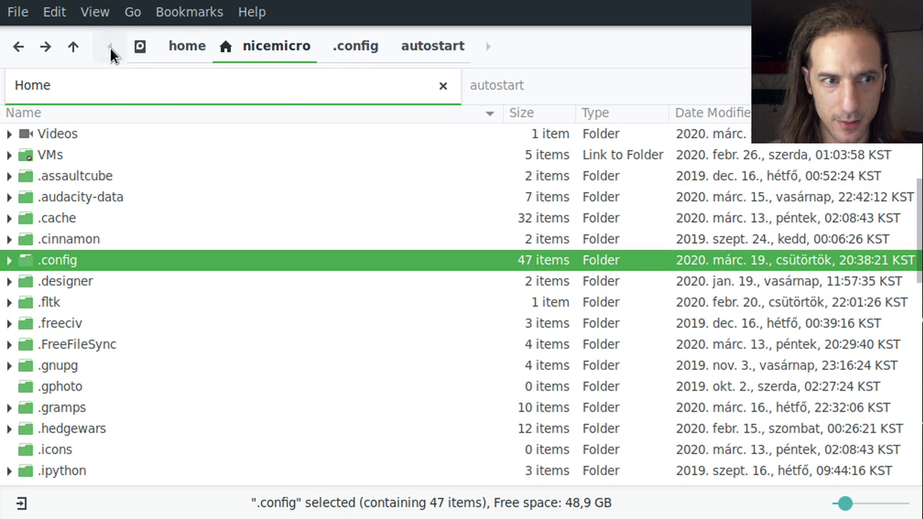
left_click(138, 47)
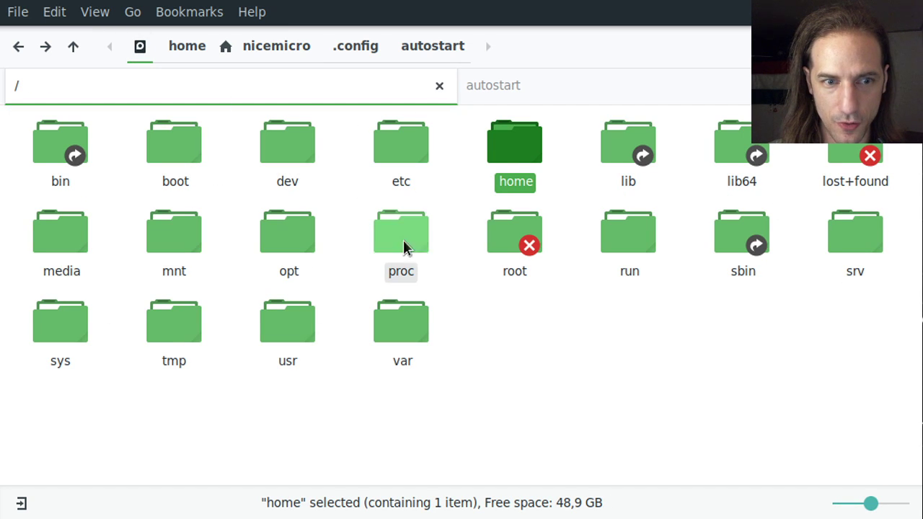
double_click(285, 340)
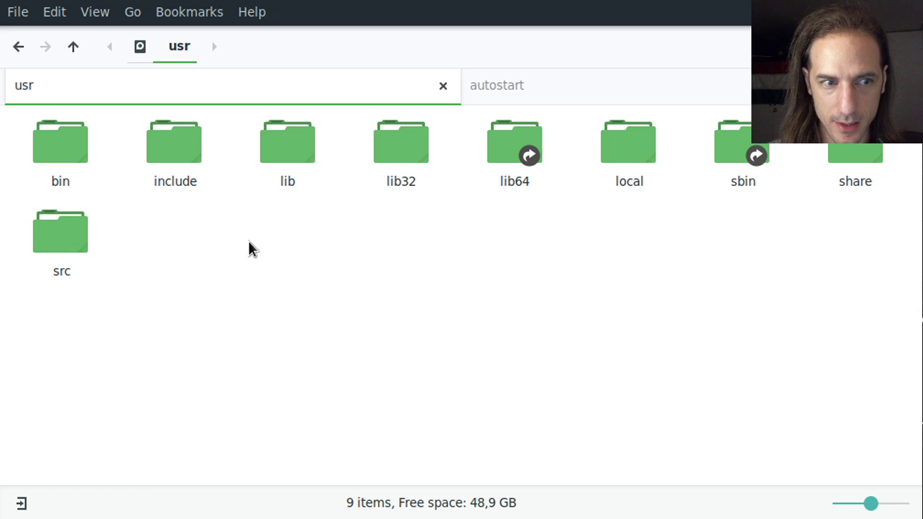
double_click(867, 158)
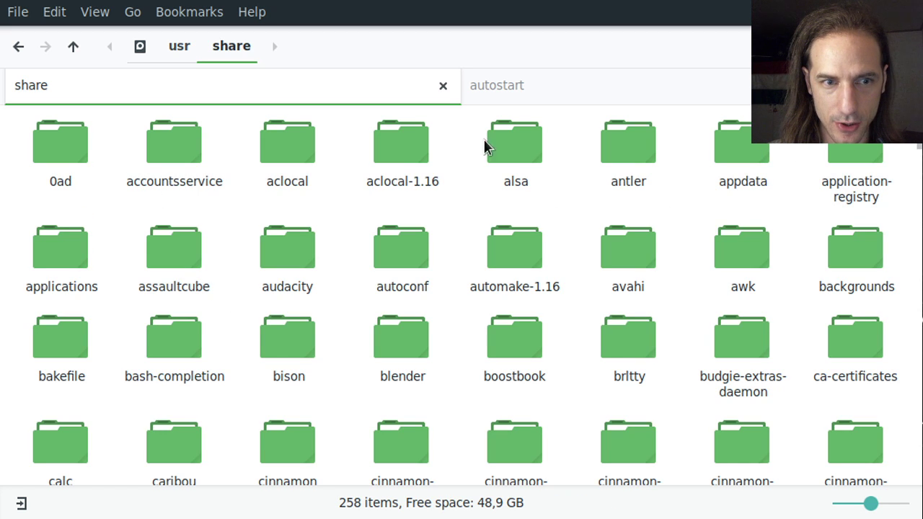
double_click(54, 268)
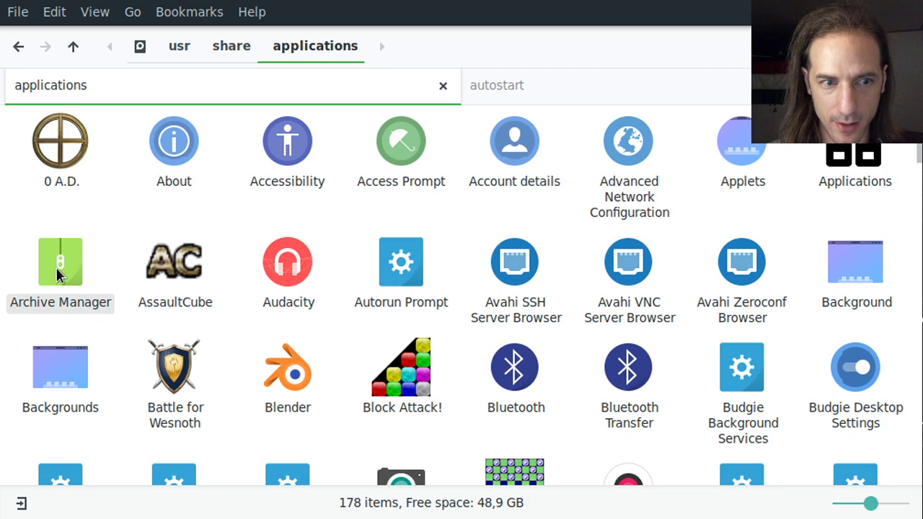
Step: Find and select the Plank launcher in /usr/share/applications
scroll(227, 317, "down", 10)
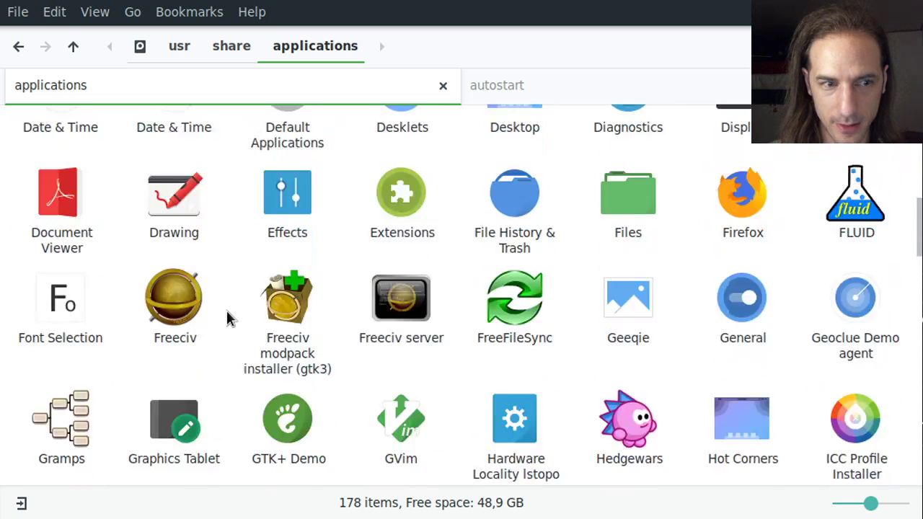
scroll(227, 314, "down", 2)
scroll(226, 314, "up", 3)
type("po")
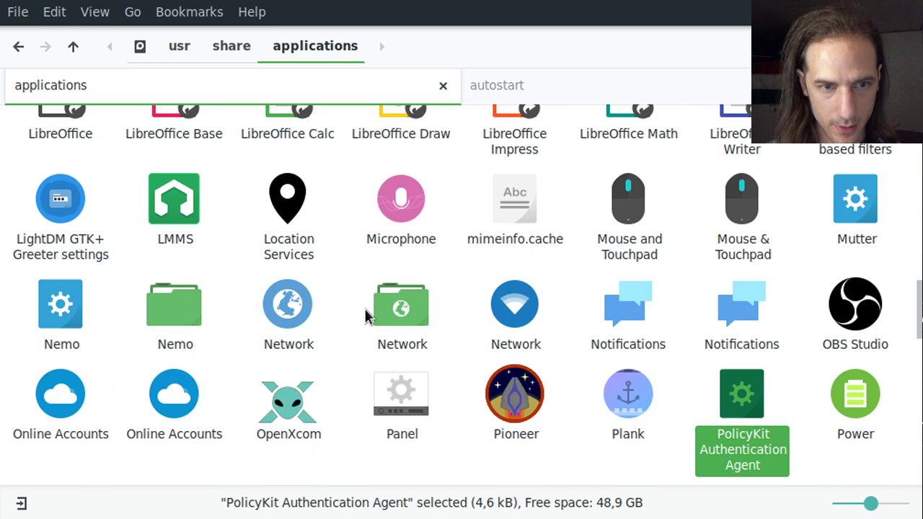
left_click(638, 393)
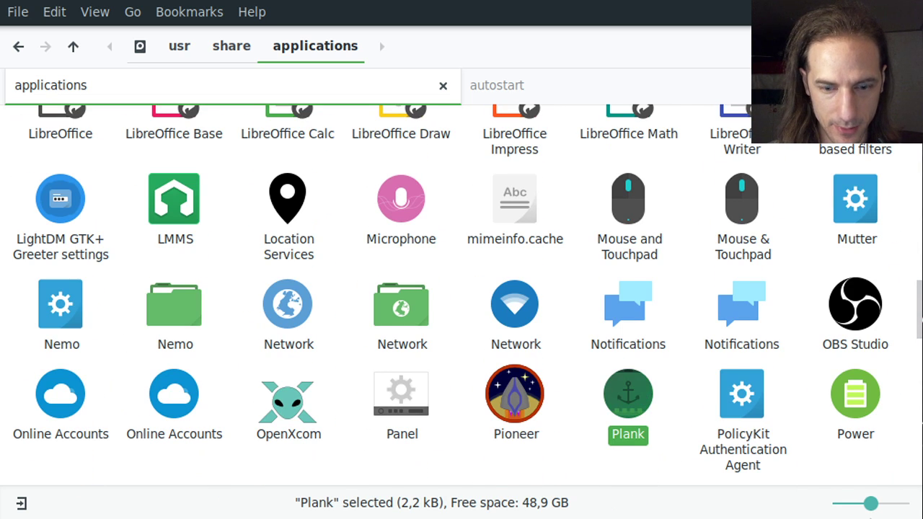
key("alt+Up")
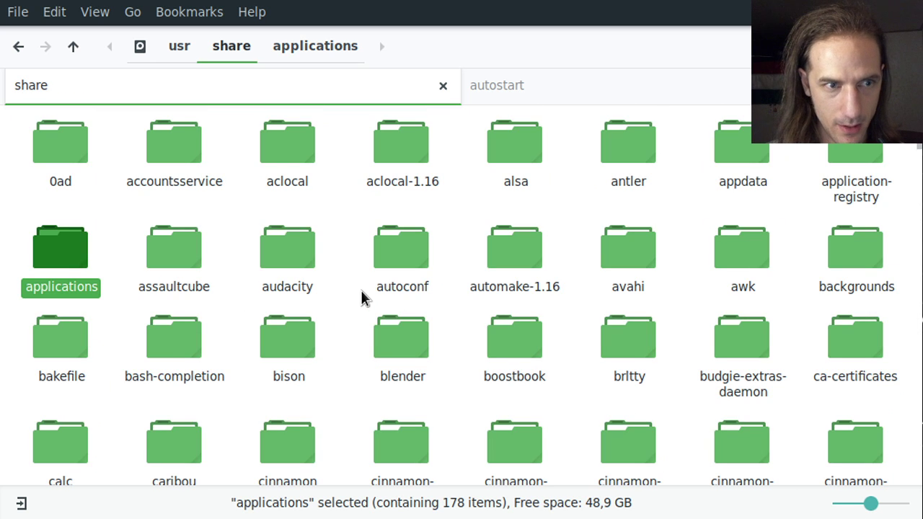
key("Return")
key("p")
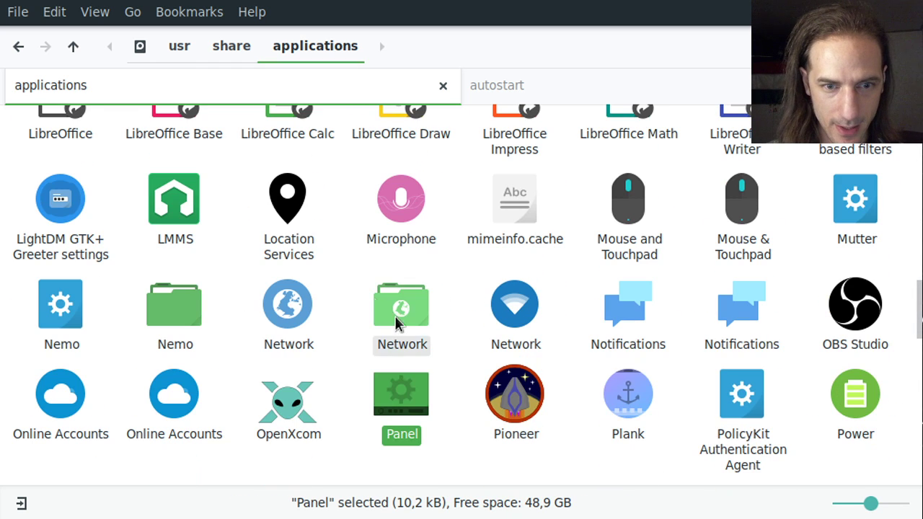
left_click(653, 411)
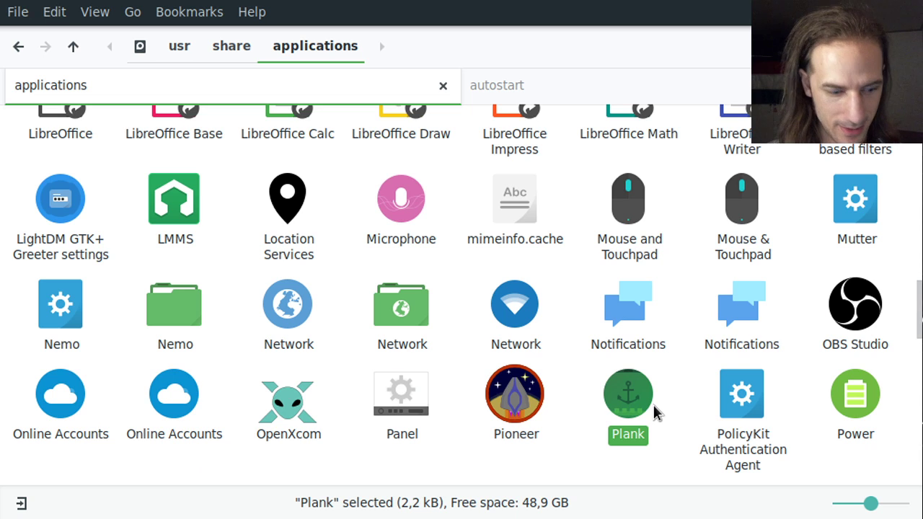
Step: Select plank.desktop in the autostart pane and switch to the text editor showing that file
left_click(608, 91)
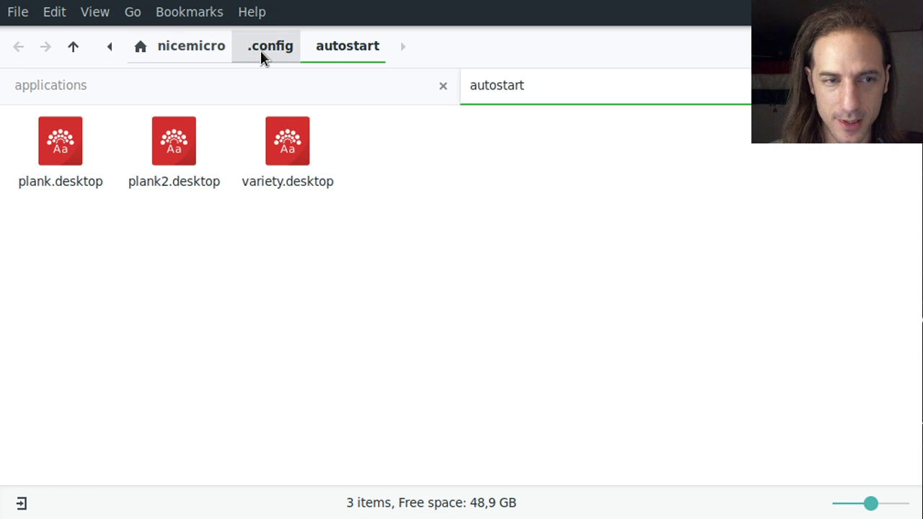
left_click(62, 139)
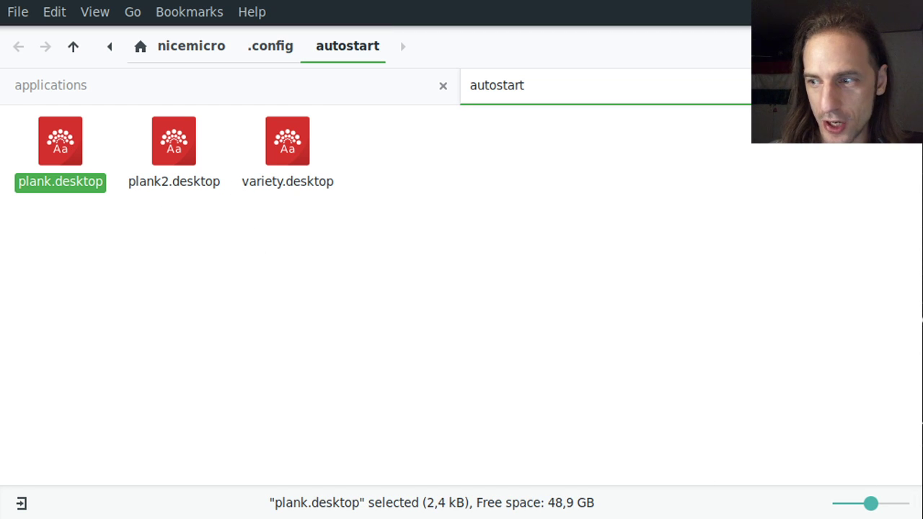
key("alt+Tab")
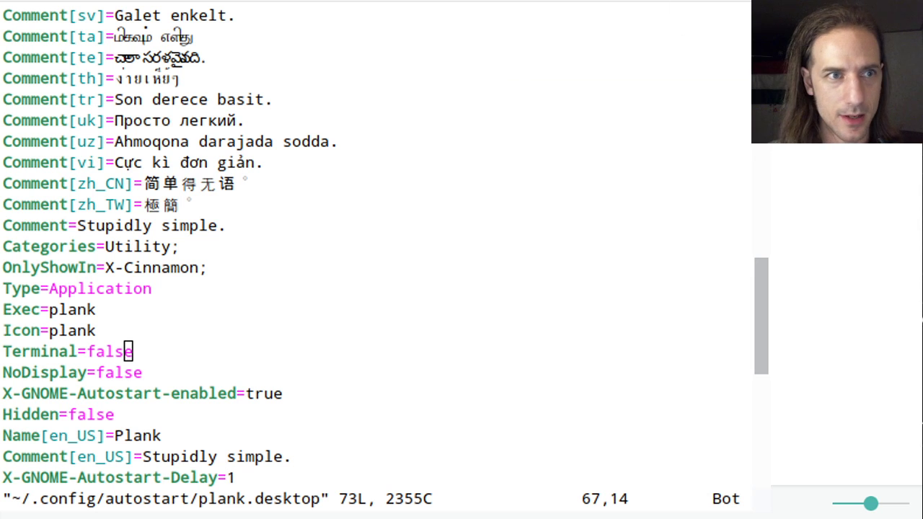
Step: Examine the Exec entry and the autostart lines at the end of plank.desktop
scroll(501, 202, "down", 2)
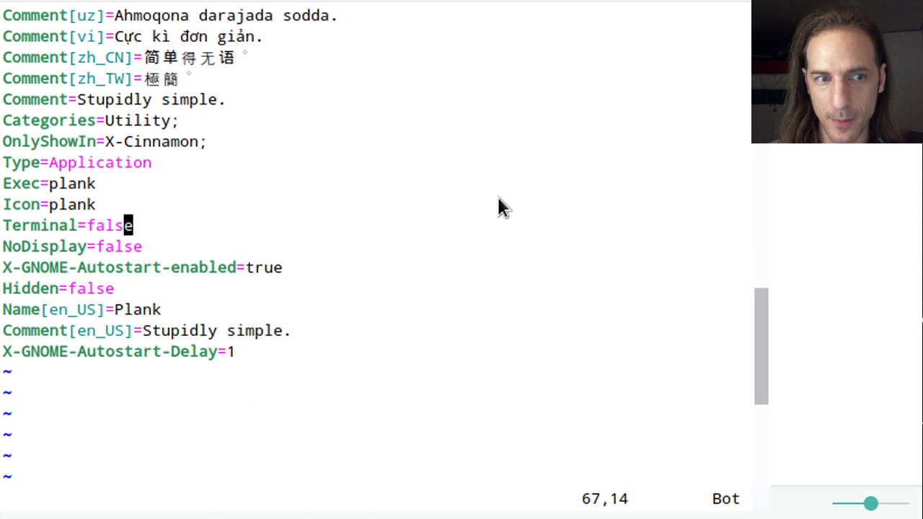
scroll(215, 252, "up", 1)
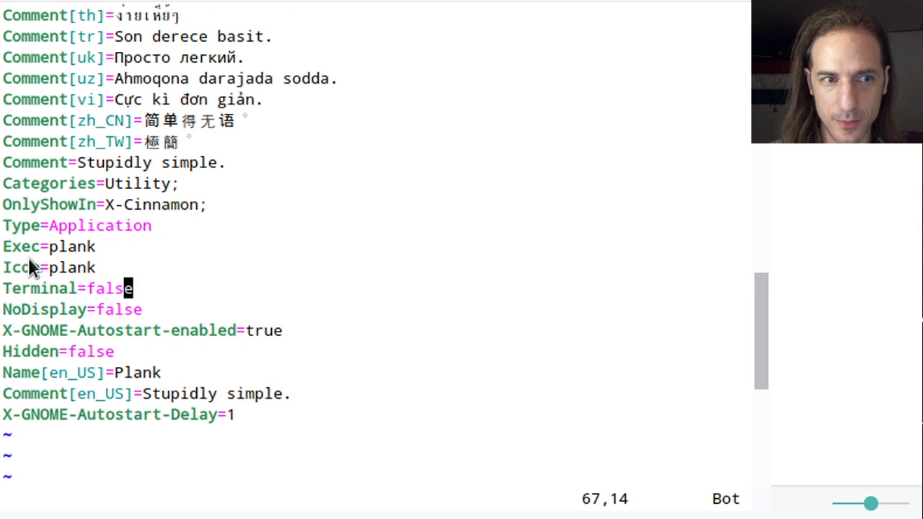
left_click_drag(51, 247, 101, 248)
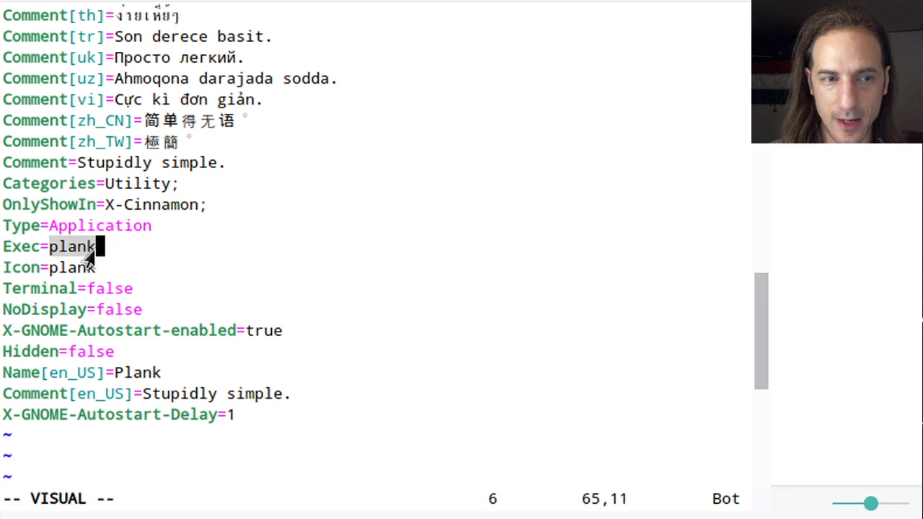
left_click(105, 251)
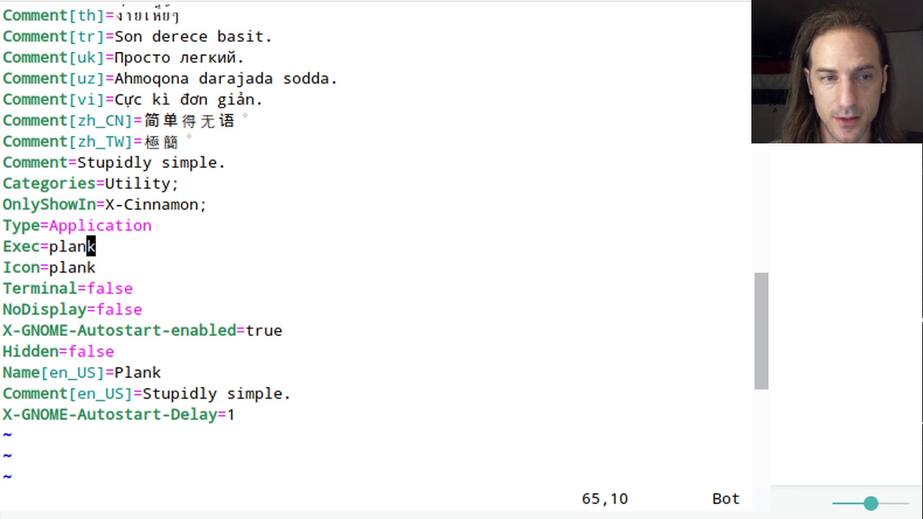
Step: Open plank2.desktop from the autostart folder in the text editor, review its entries and close the editor
key("alt+Tab")
left_click(171, 149)
right_click(170, 145)
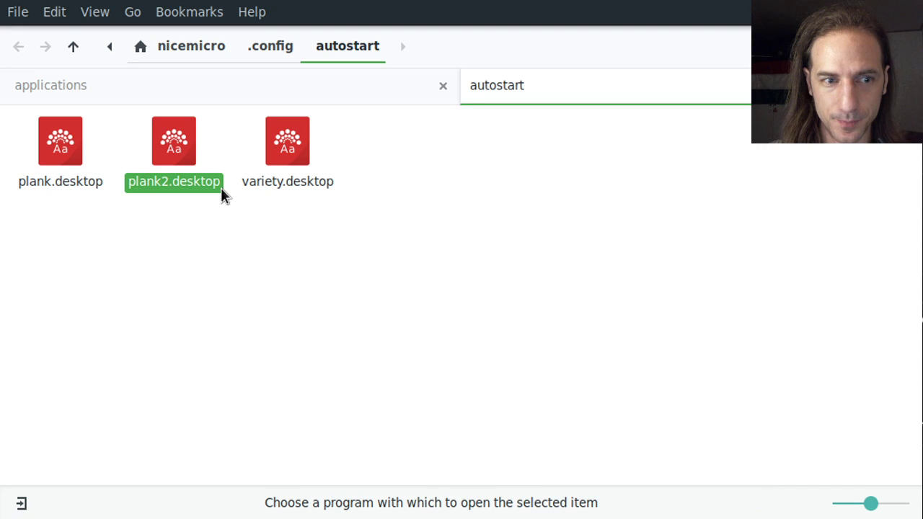
left_click(339, 306)
left_click(902, 511)
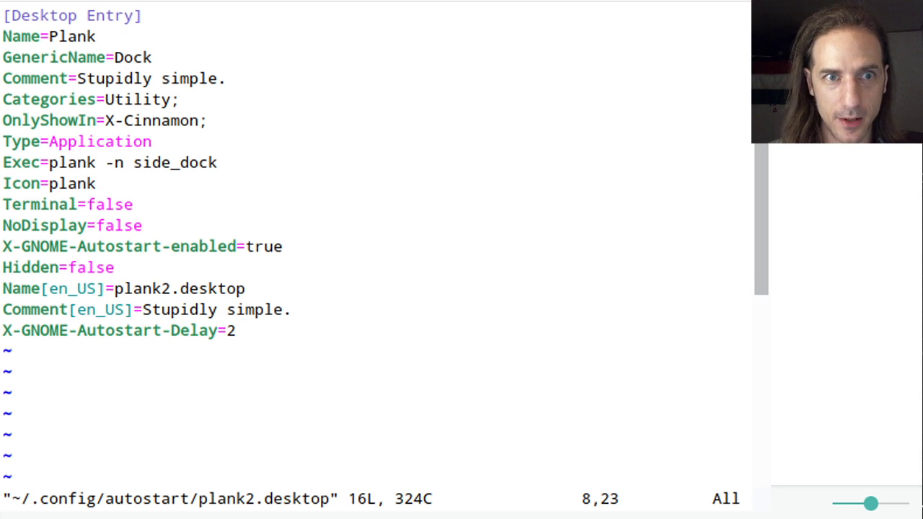
left_click(758, 2)
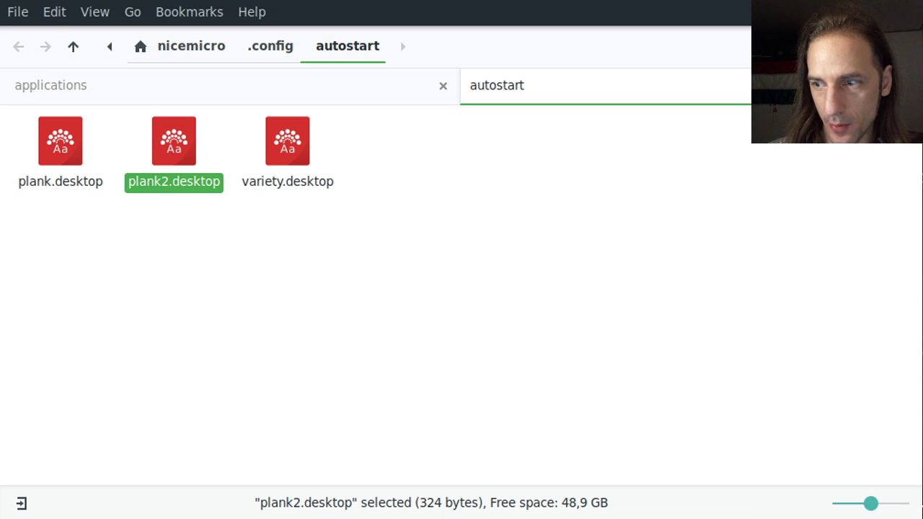
Step: Return to the startup applications list and inspect plank2.desktop's command and startup delay without saving changes
left_click(758, 2)
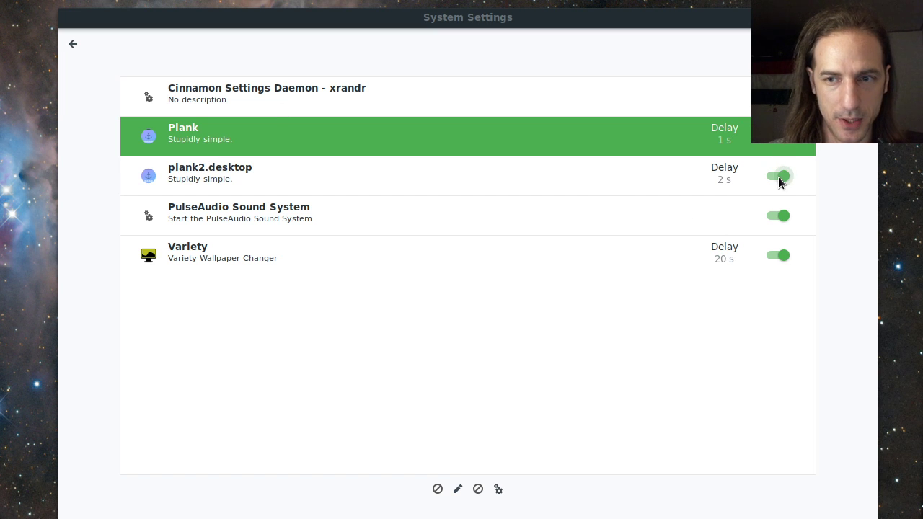
left_click(719, 173)
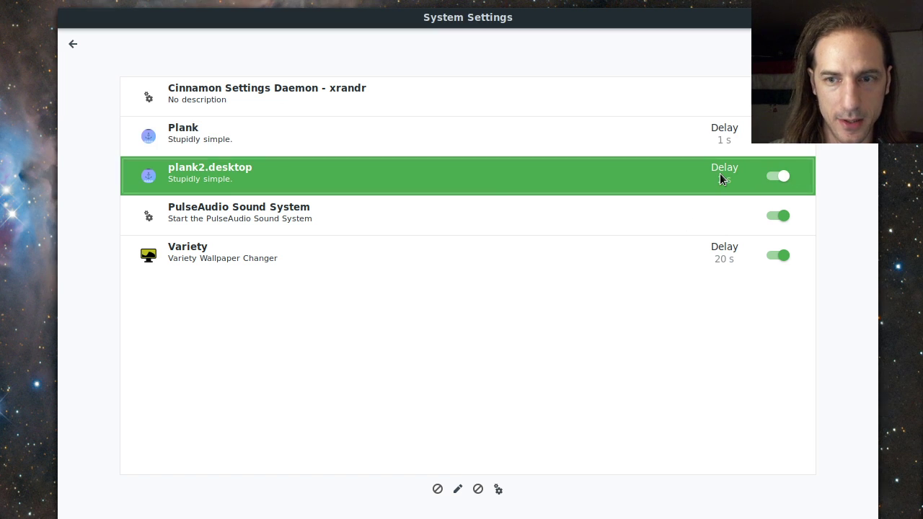
double_click(720, 173)
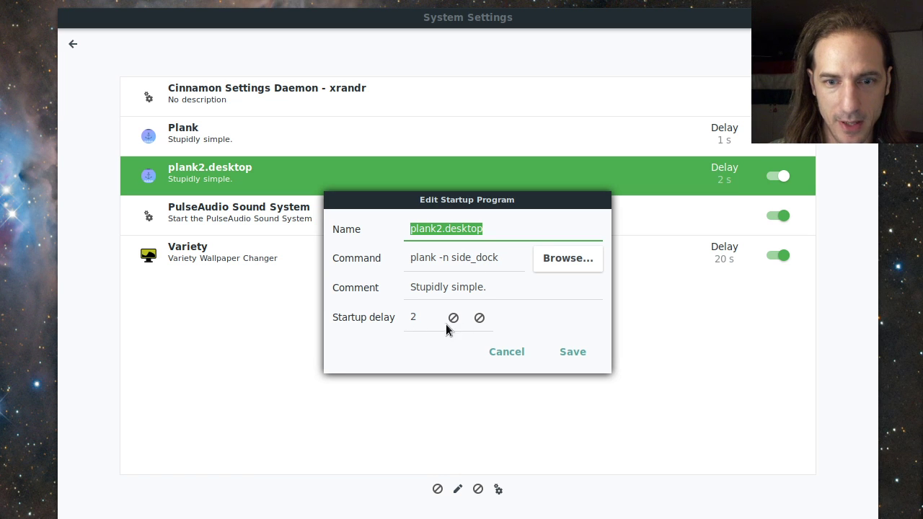
left_click(509, 351)
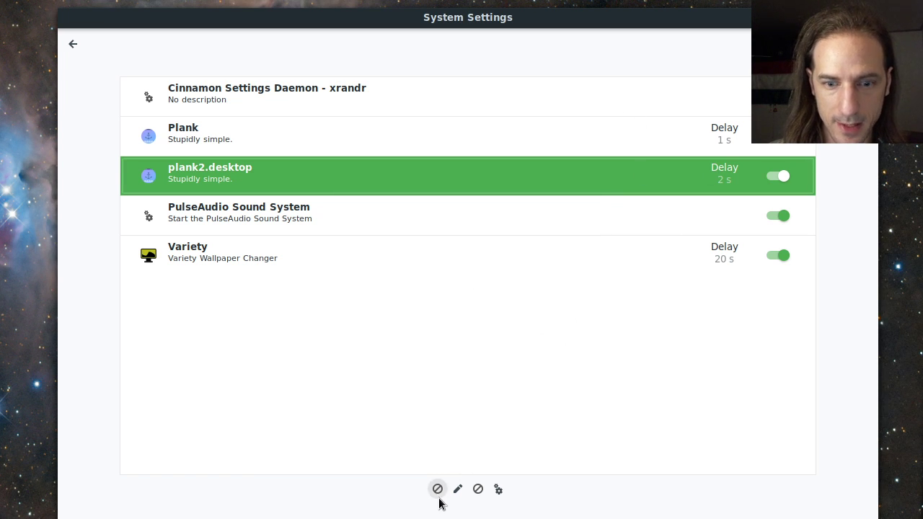
double_click(708, 178)
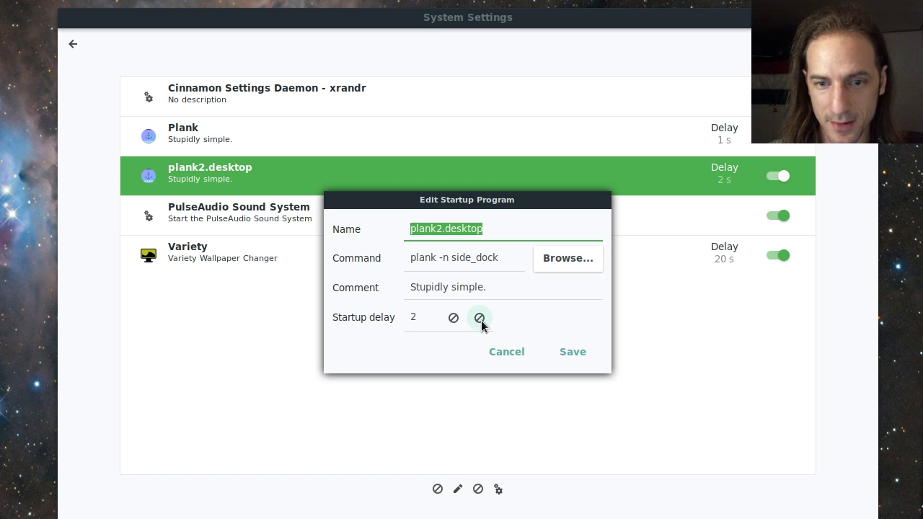
left_click(506, 352)
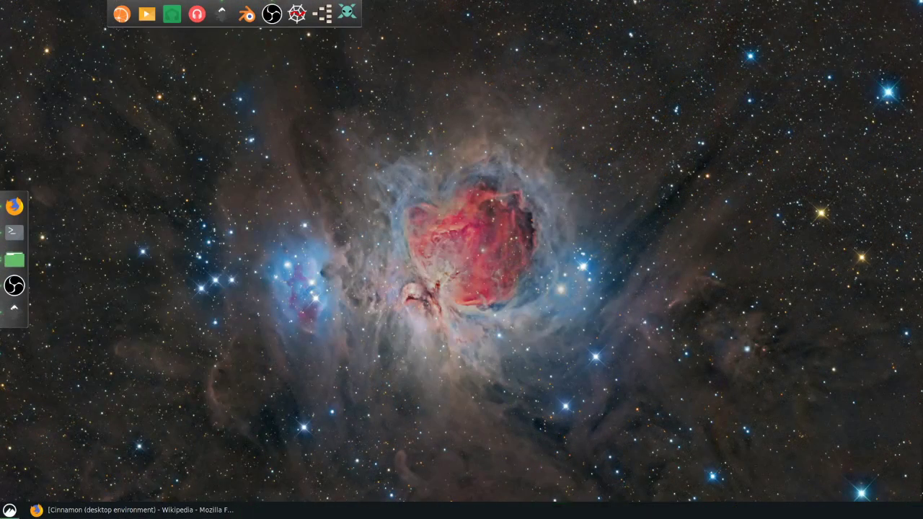
Step: Open the Themes page in System Settings
key("super")
left_click(19, 288)
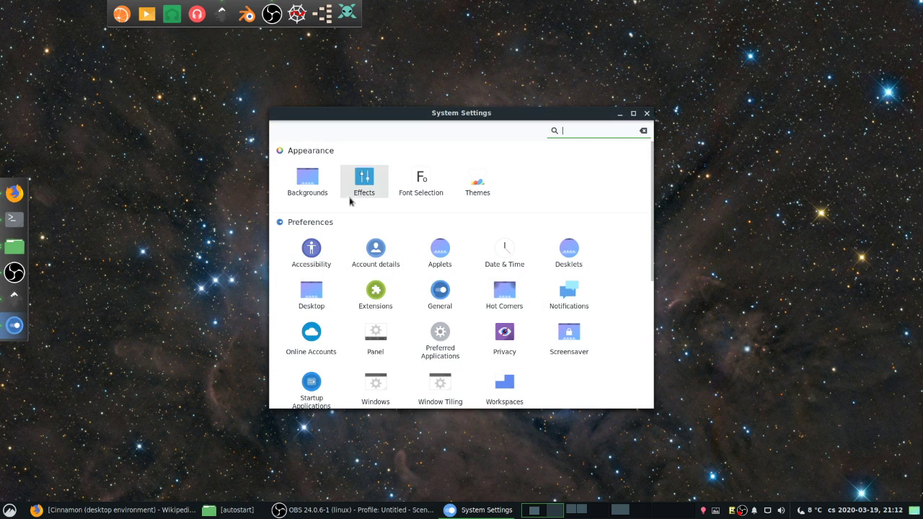
left_click(477, 182)
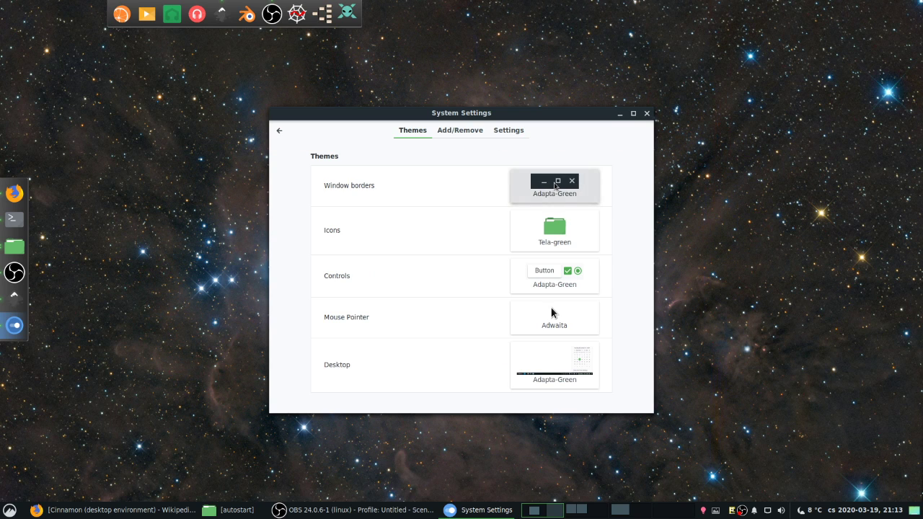
Step: Look through the available themes for icons, window borders, controls, mouse pointer and desktop, keeping the current choices
left_click(566, 228)
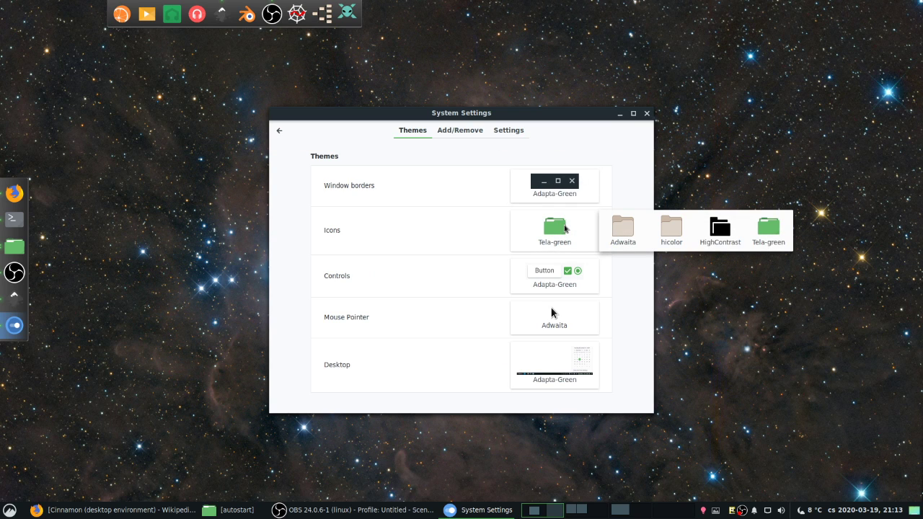
left_click(565, 195)
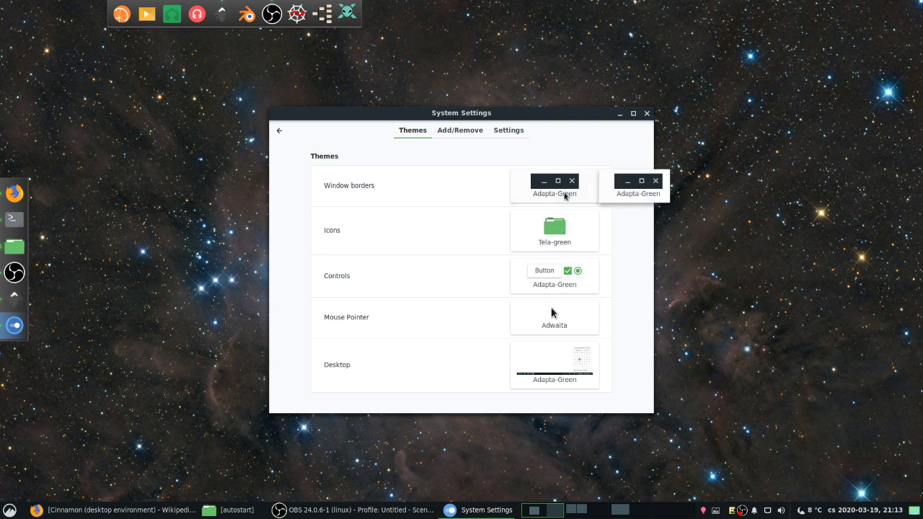
left_click(555, 290)
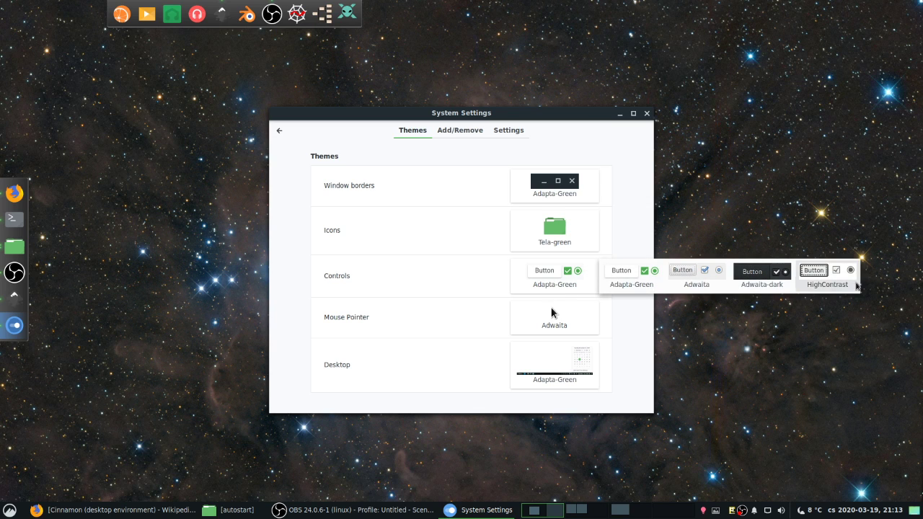
left_click(581, 319)
left_click(564, 380)
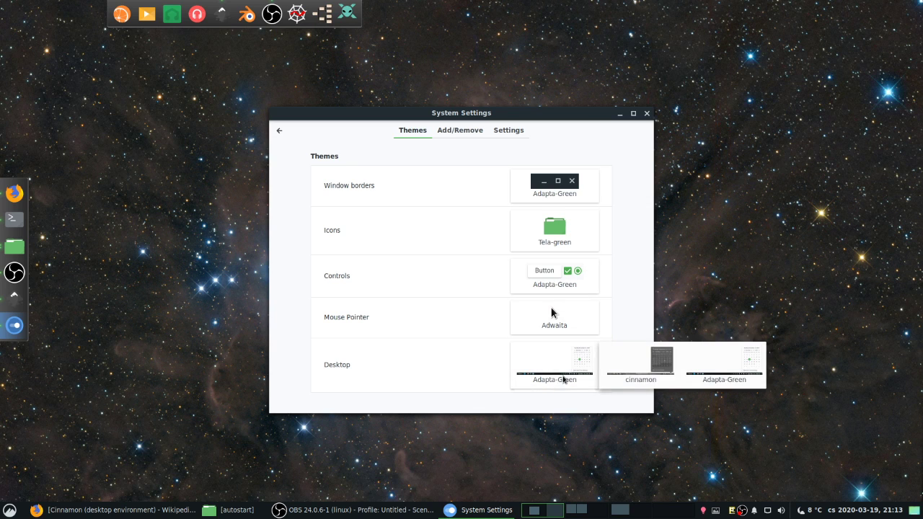
left_click(551, 313)
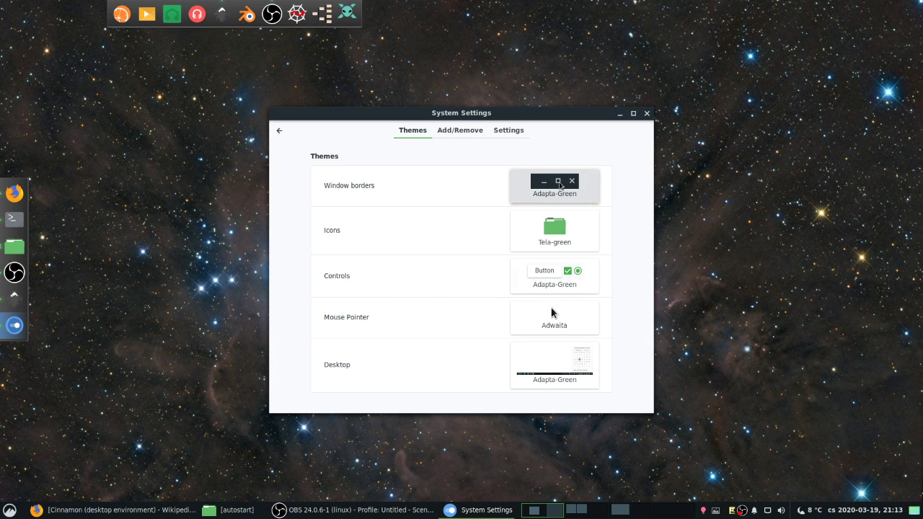
left_click(566, 374)
left_click(561, 288)
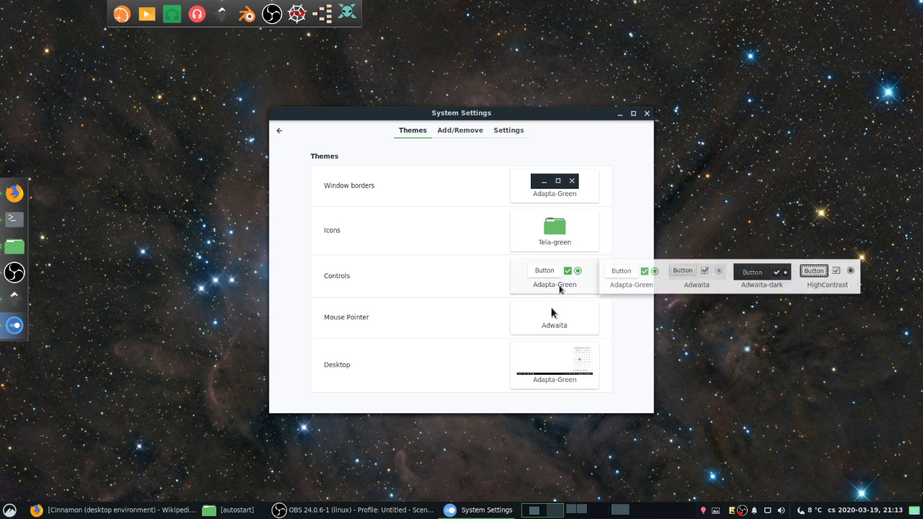
left_click(544, 188)
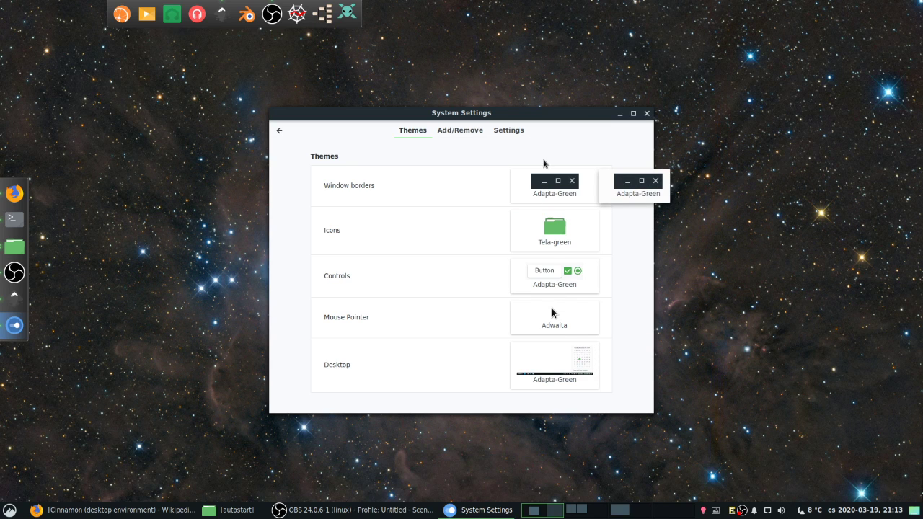
left_click(544, 162)
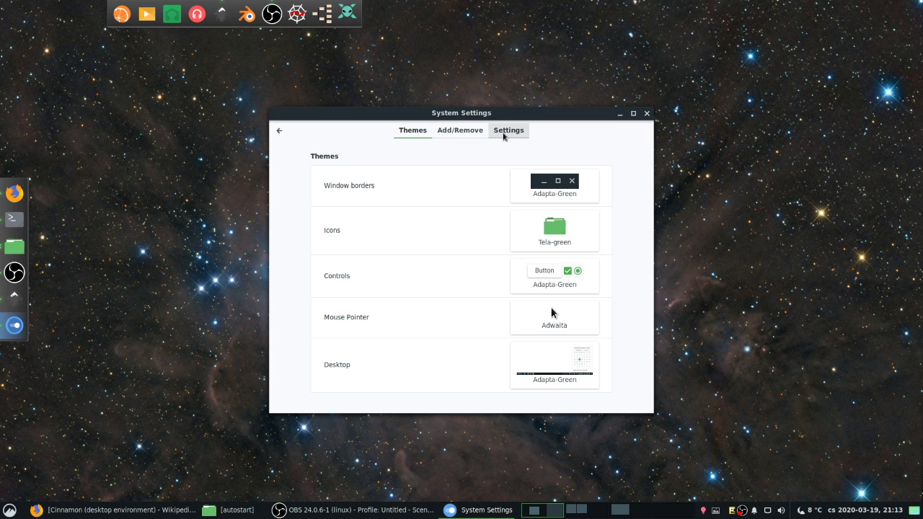
Step: View the theme settings, browse the downloadable themes sorted by popularity, and minimise System Settings from the Themes page
left_click(505, 133)
left_click(476, 130)
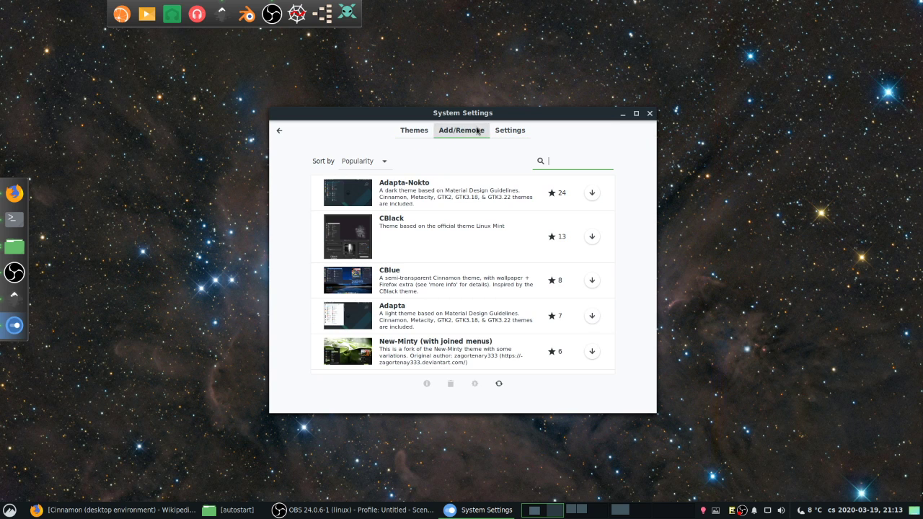
scroll(507, 275, "down", 10)
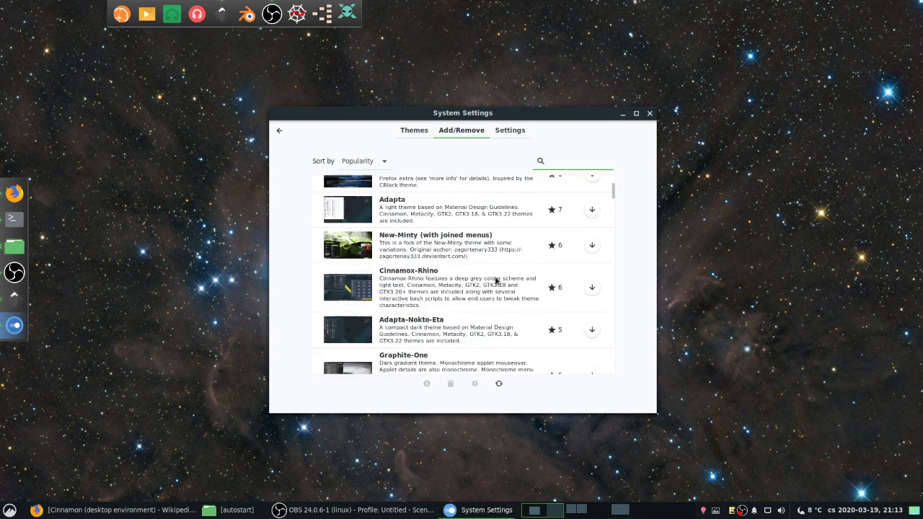
scroll(493, 283, "down", 3)
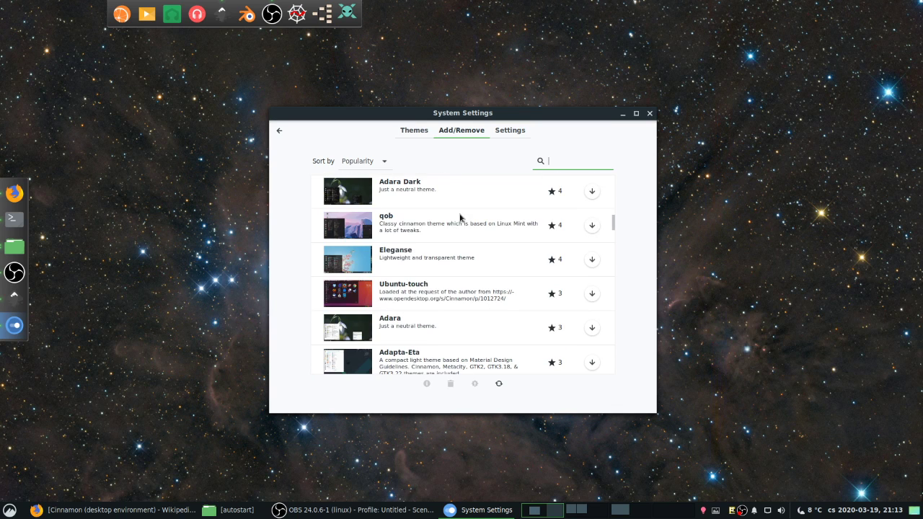
left_click(417, 135)
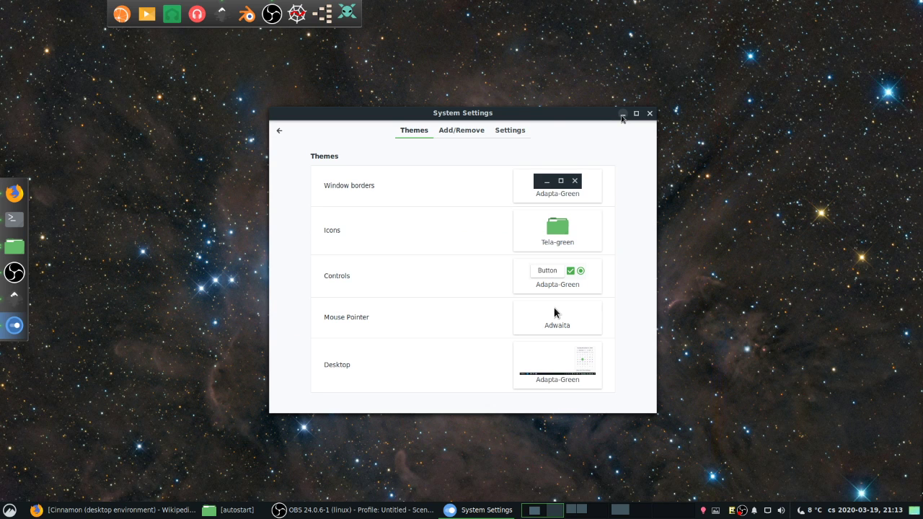
left_click(622, 117)
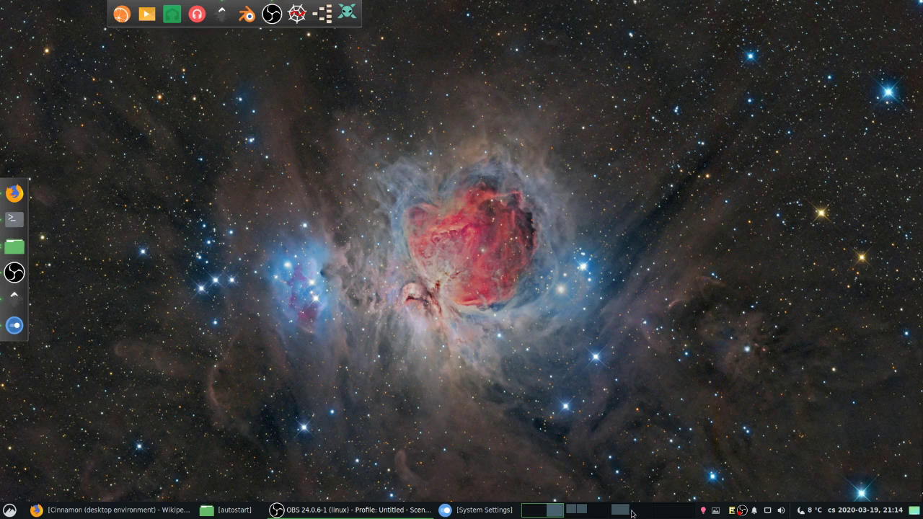
Step: Switch through the workspaces, starting from the last one and moving back towards the first
left_click(673, 511)
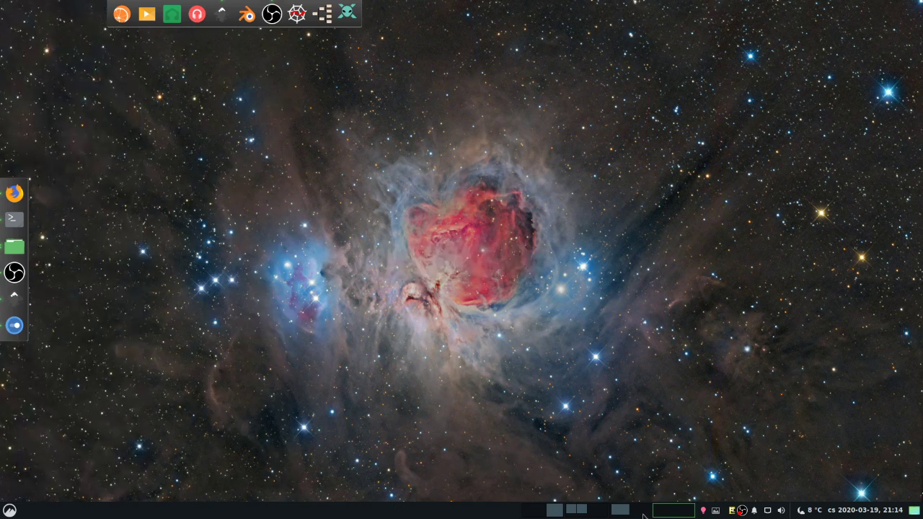
left_click(631, 513)
left_click(580, 514)
left_click(559, 514)
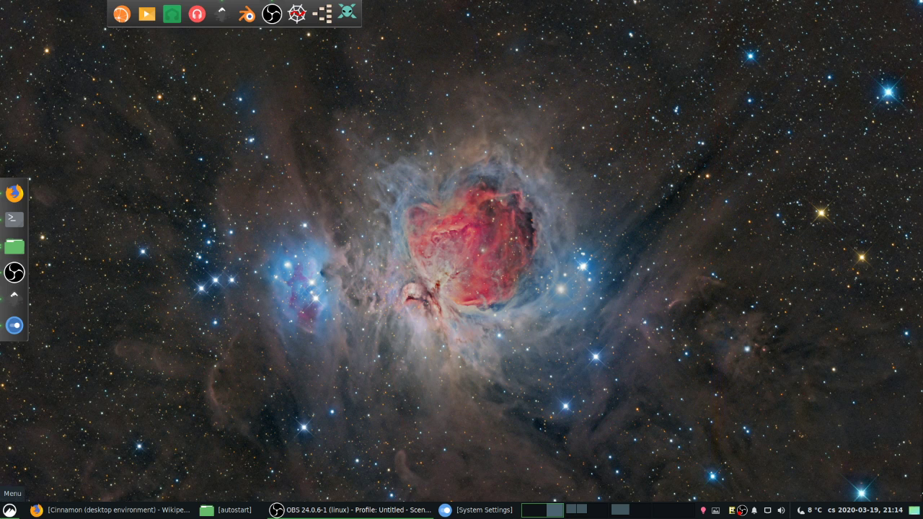
Step: Open and close the application menu, and preview the thumbnails of the windows listed in the panel
left_click(4, 514)
left_click(4, 514)
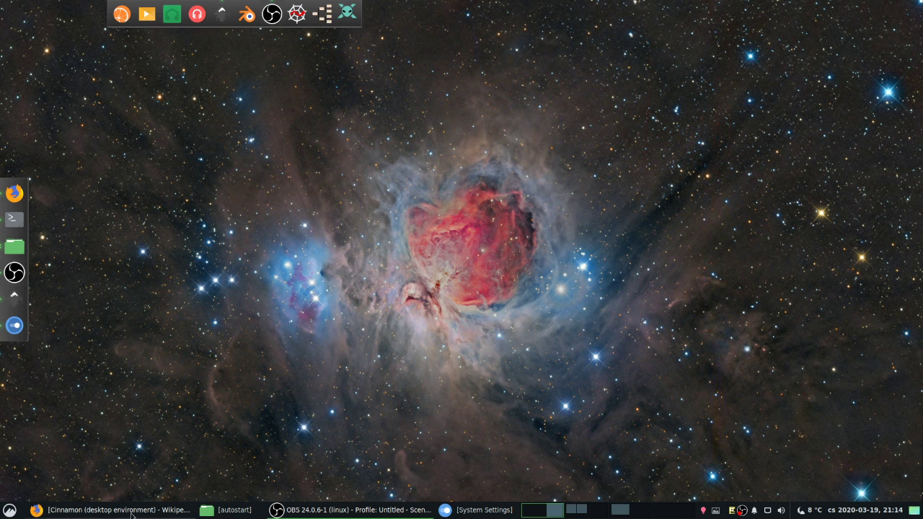
mouse_move(86, 514)
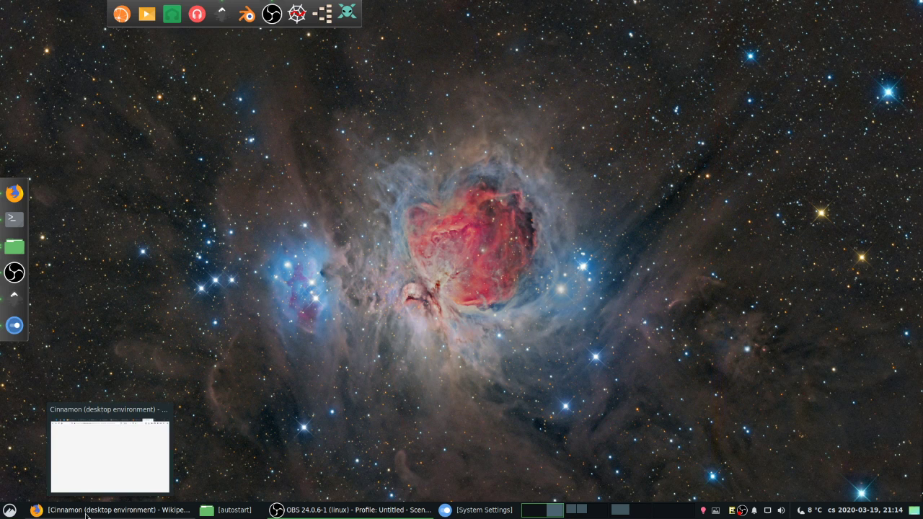
mouse_move(480, 514)
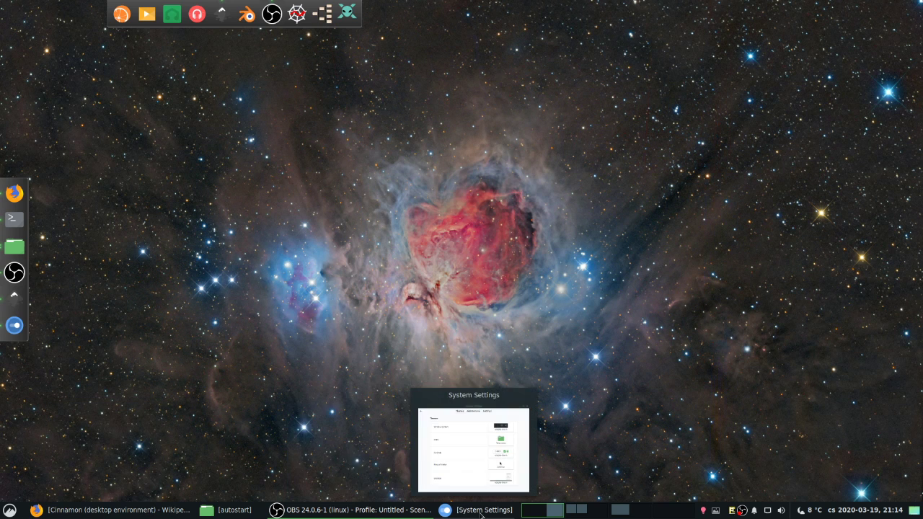
mouse_move(253, 512)
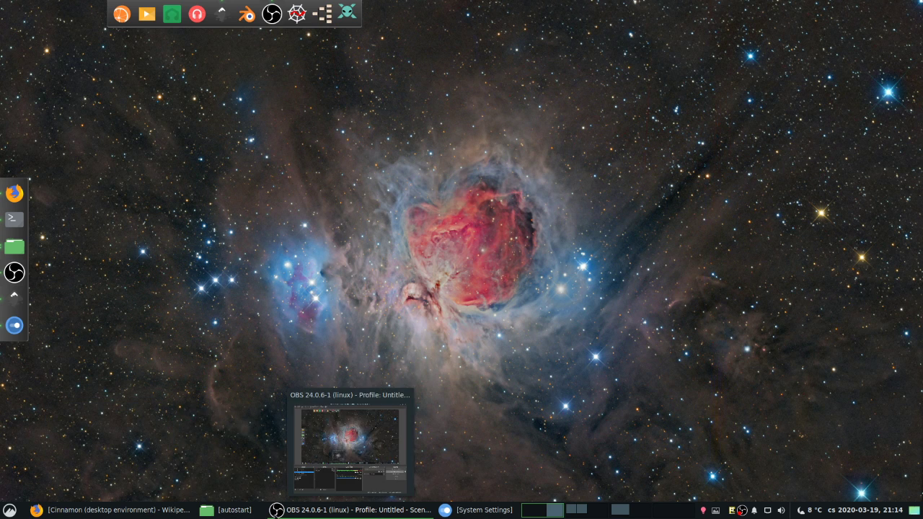
mouse_move(449, 513)
mouse_move(335, 515)
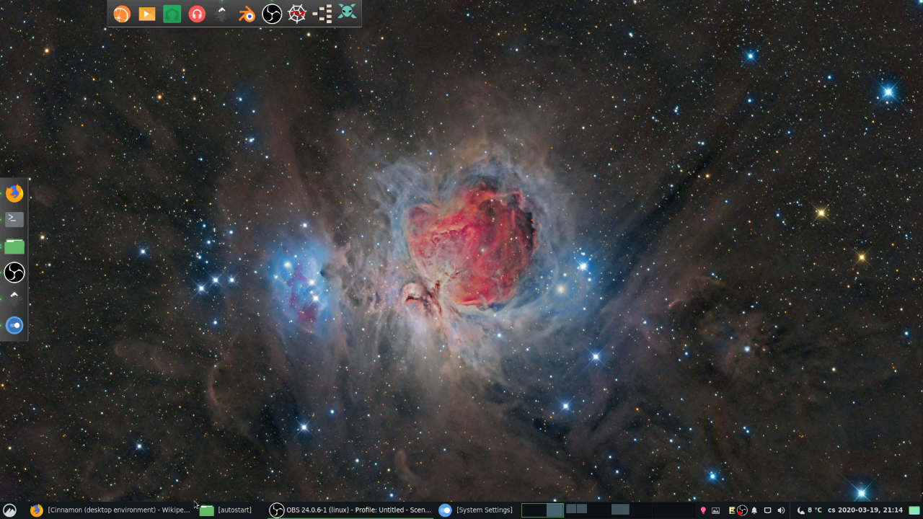
mouse_move(194, 507)
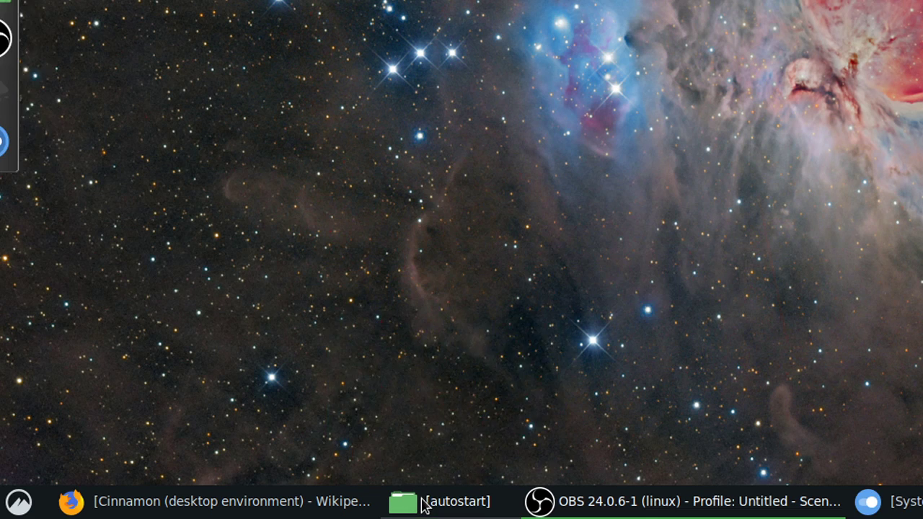
mouse_move(602, 502)
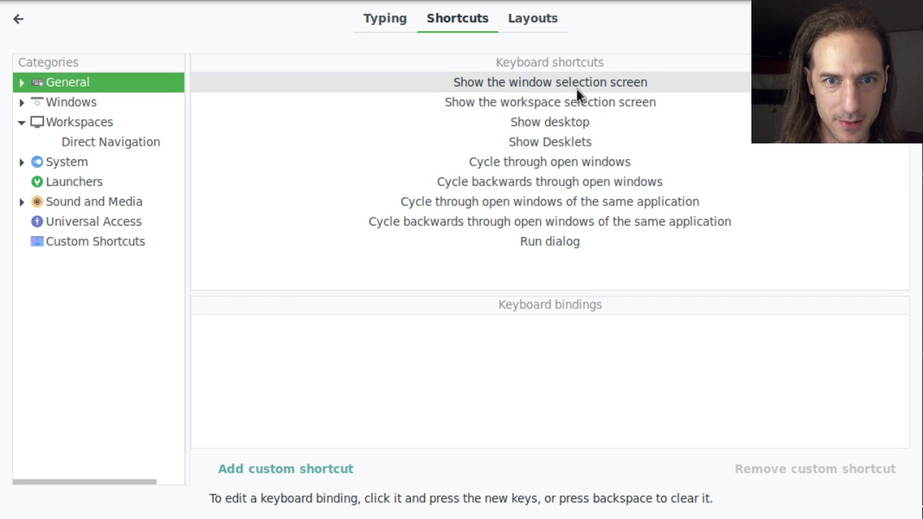
Step: Check the keyboard bindings for logging out and locking the screen among the System shortcuts
left_click(75, 166)
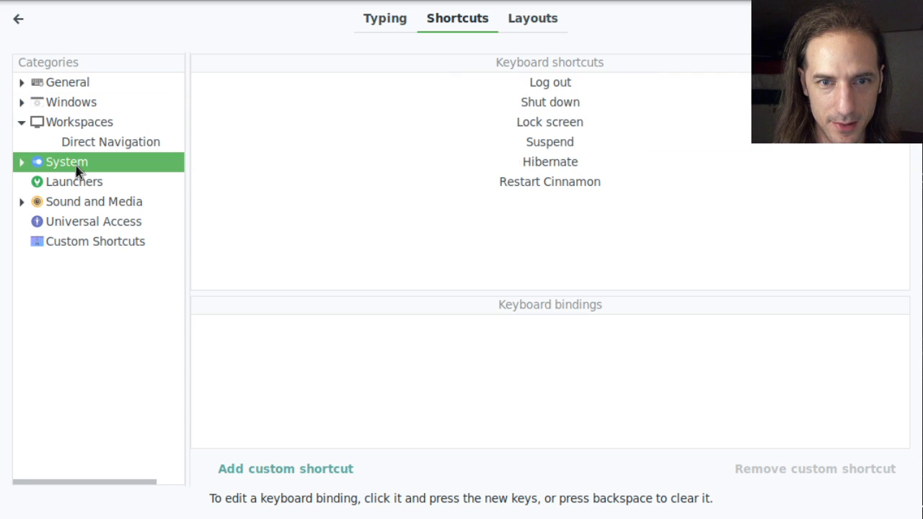
left_click(557, 87)
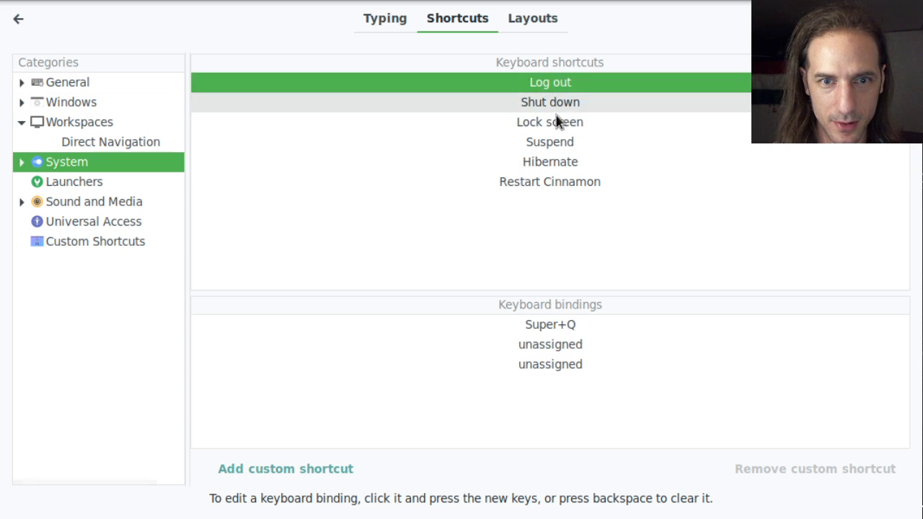
left_click(556, 117)
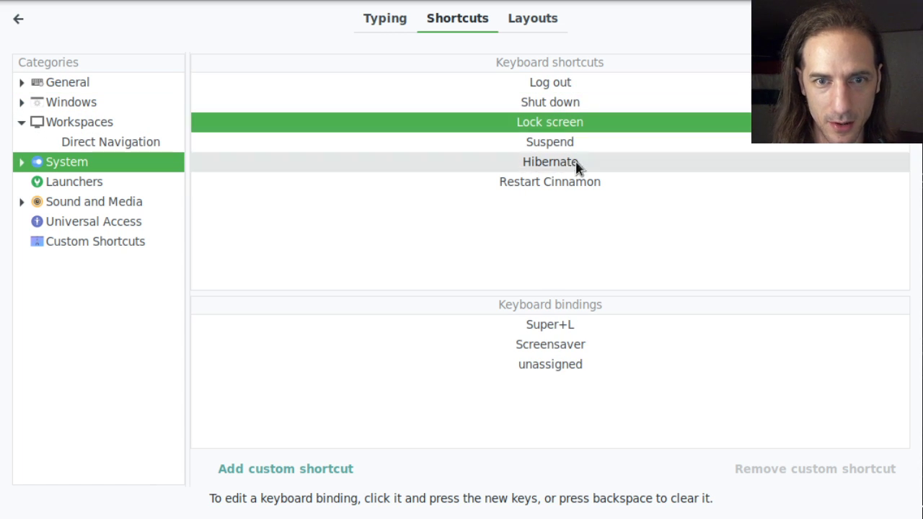
left_click(570, 83)
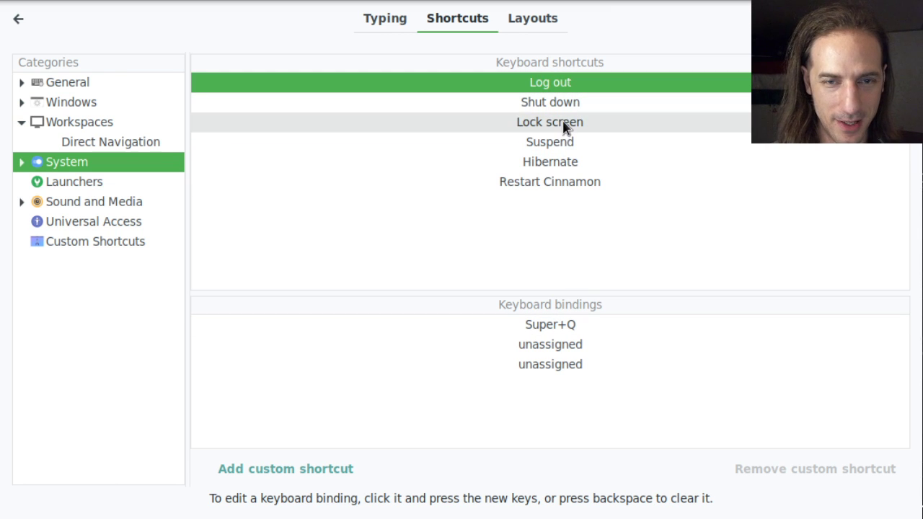
left_click(565, 121)
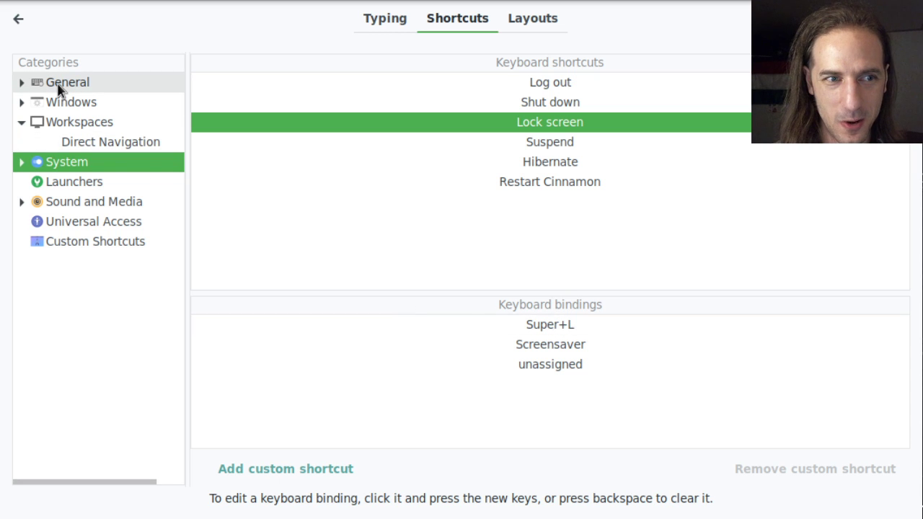
Step: Check the General shortcut for the Run dialog, and try it by opening and dismissing the command prompt
left_click(77, 87)
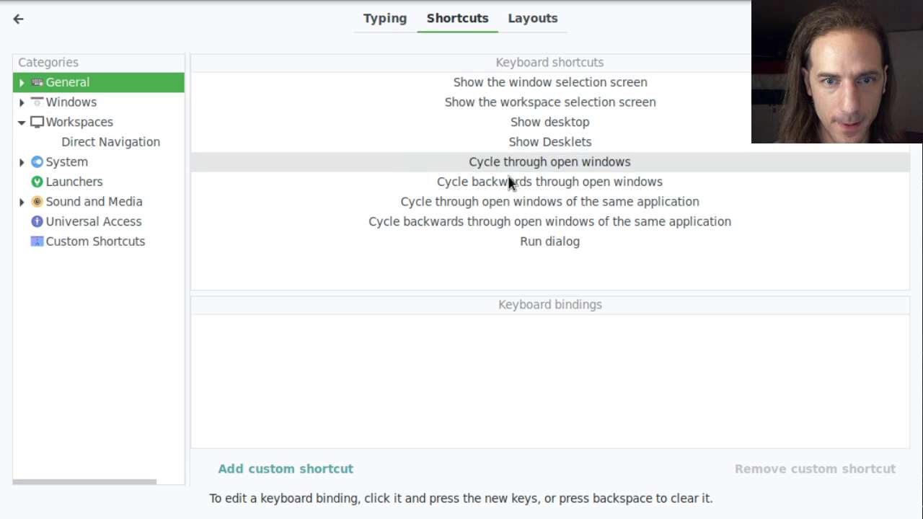
left_click(546, 247)
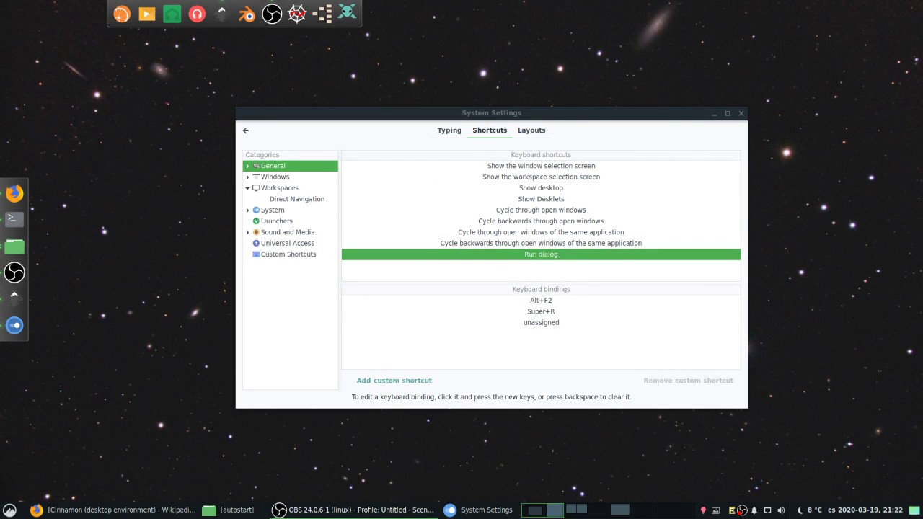
key("super")
type("R")
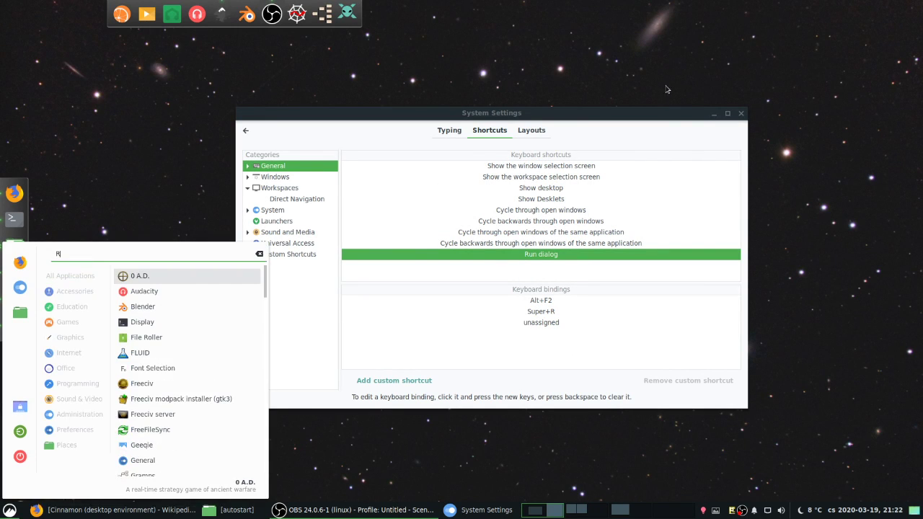
key("Escape")
key("super+r")
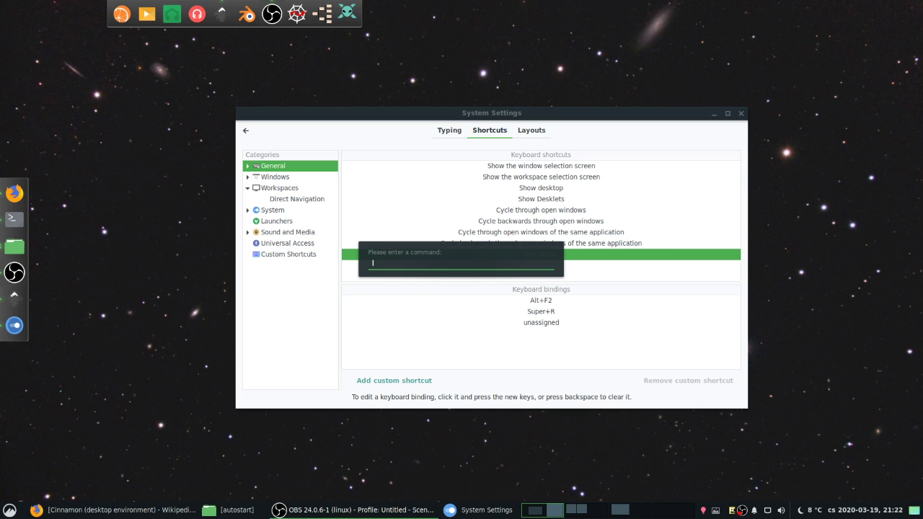
key("Escape")
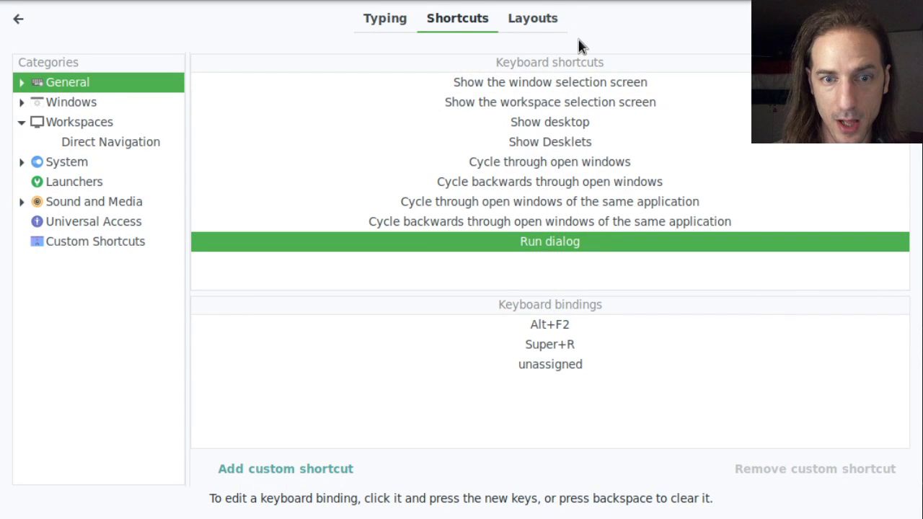
Step: Examine the Windows shortcuts and, under Tiling and Snapping, the bindings for Push tile left, right and up
left_click(119, 102)
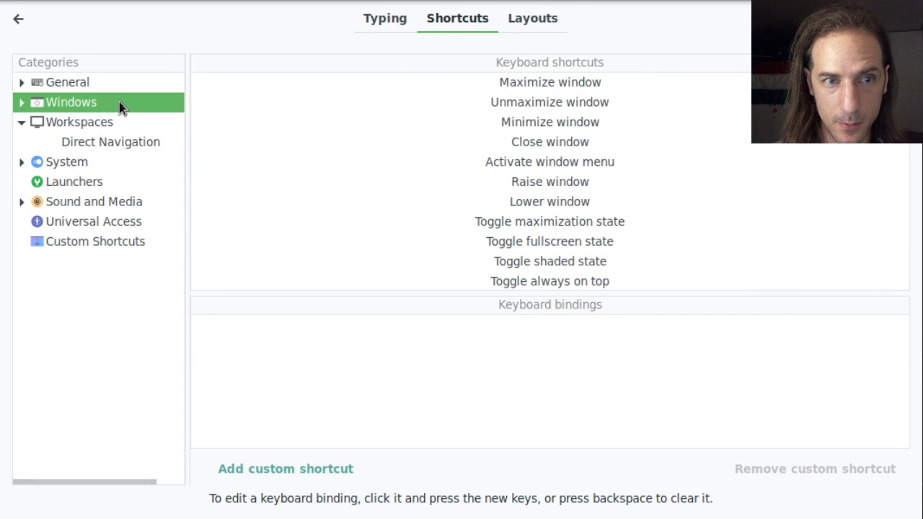
left_click(22, 103)
scroll(572, 238, "down", 3)
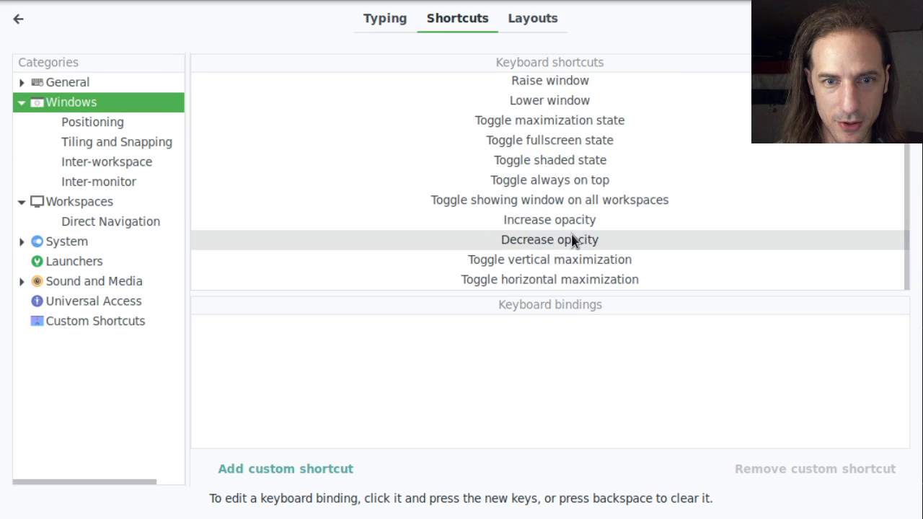
left_click(100, 142)
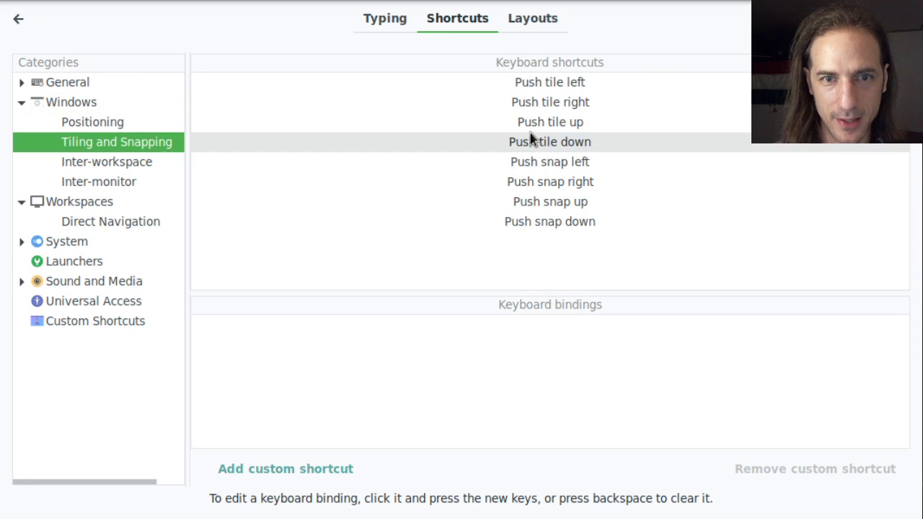
left_click(557, 86)
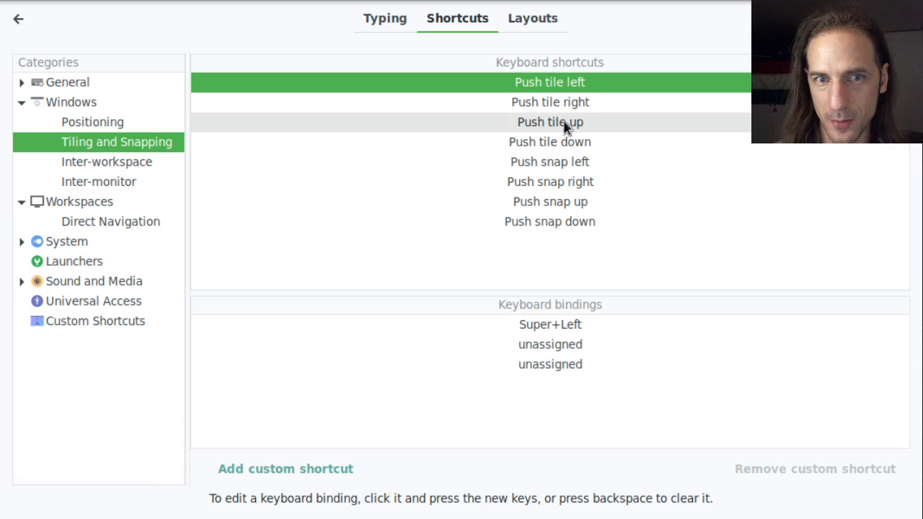
left_click(560, 106)
left_click(563, 121)
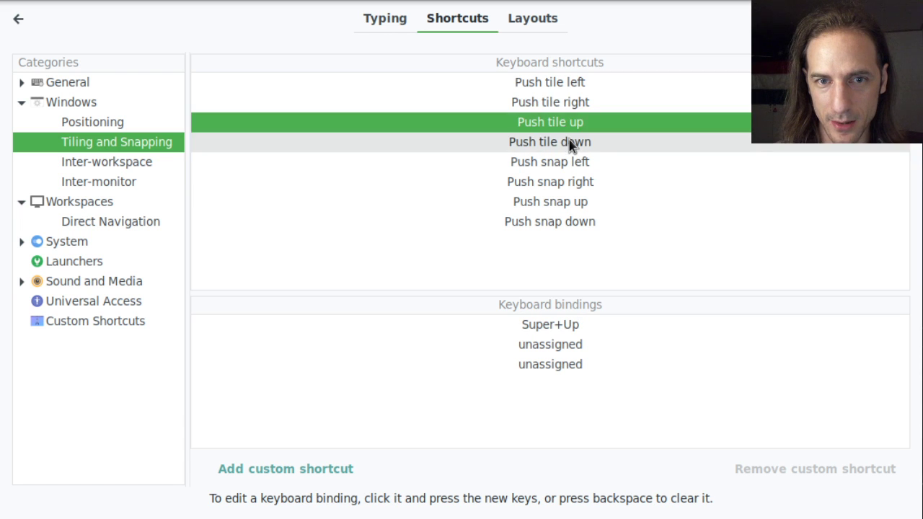
left_click(562, 102)
left_click(560, 122)
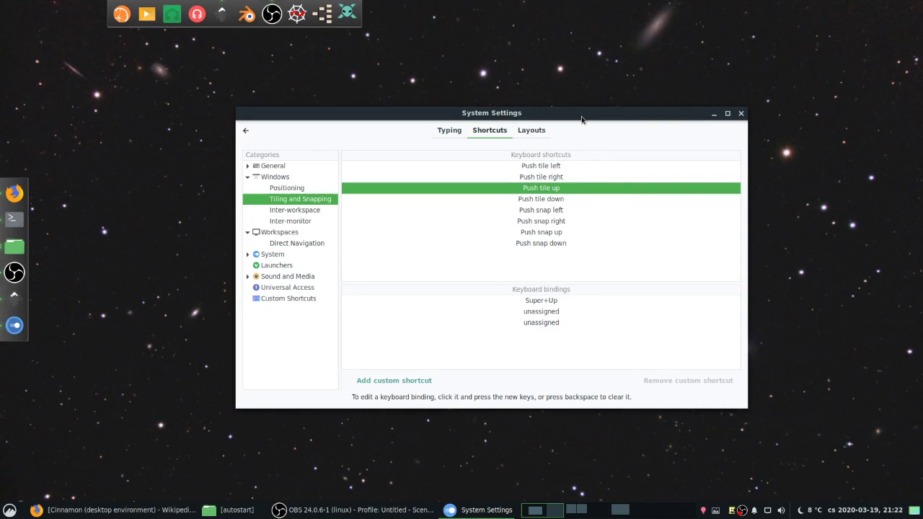
Step: Try out window tiling on the System Settings window, pushing it to different screen edges and corners and back to floating
key("super+Down")
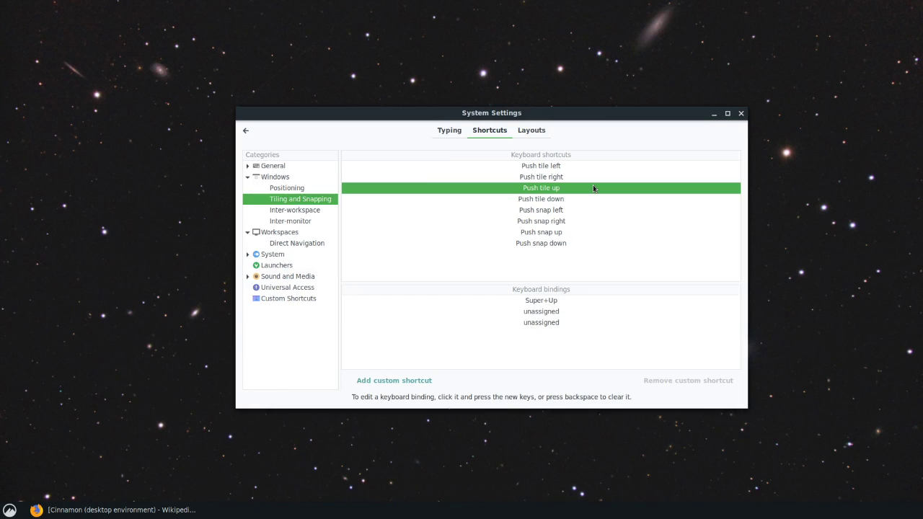
key("super+Up")
key("super+Left")
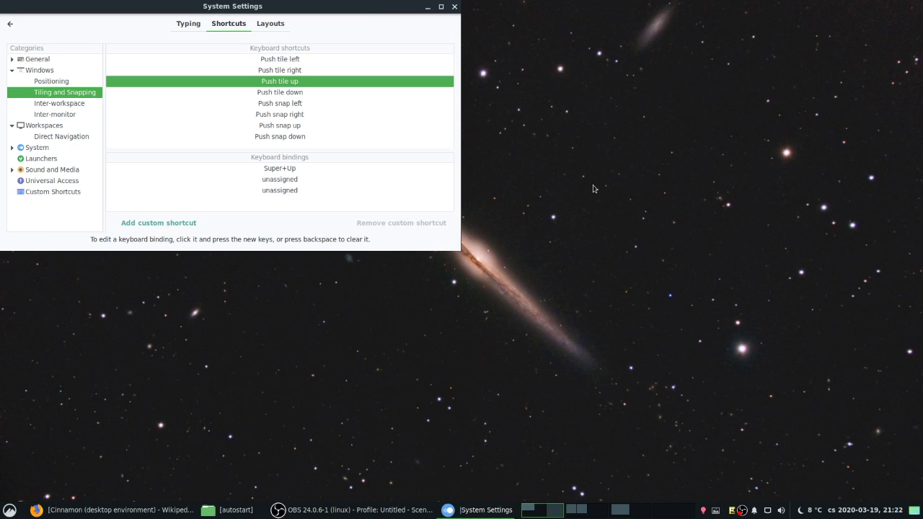
key("super+Right")
key("super+Left")
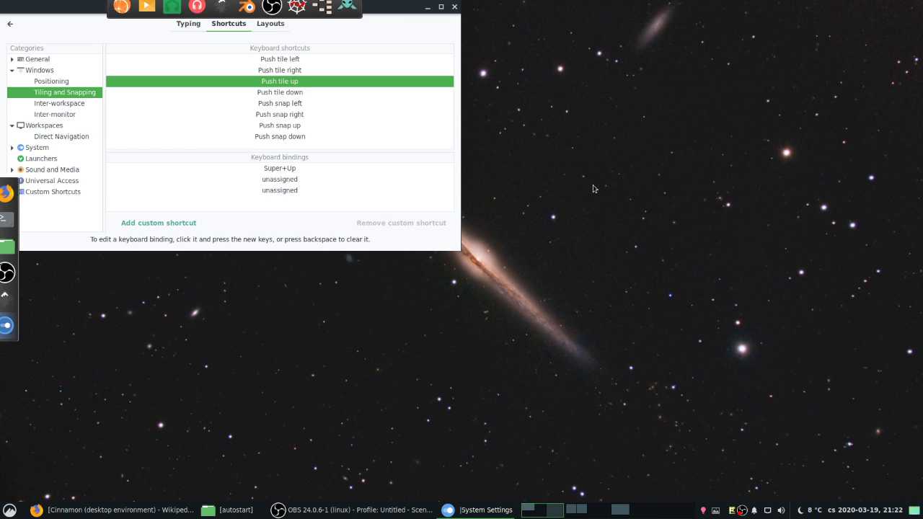
key("super+Down")
key("super+Right")
key("super+Right")
key("super+Left")
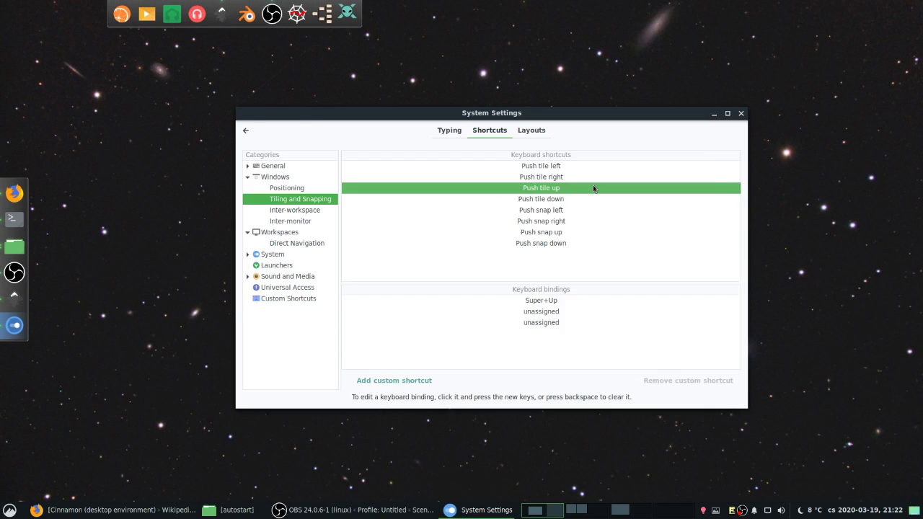
key("super+Right")
key("super+Left")
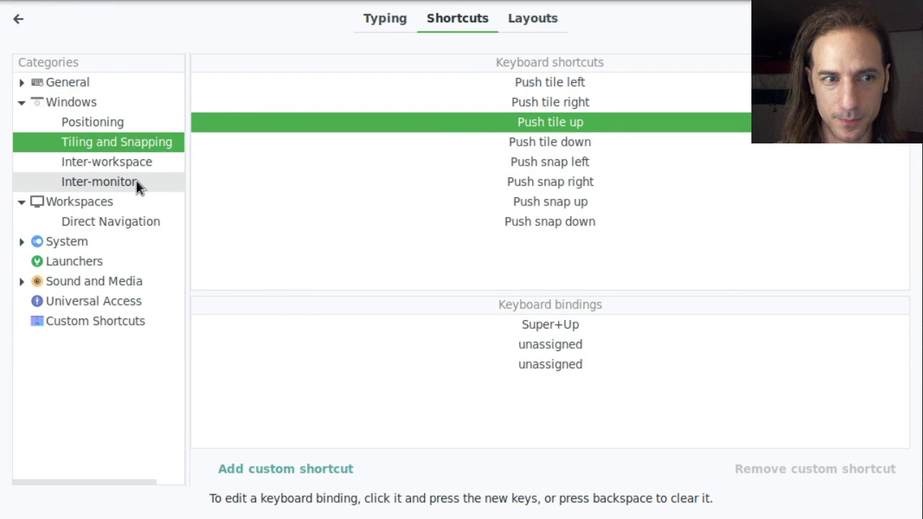
Step: Check the Inter-monitor bindings for moving a window to the left, right, up and down monitor
left_click(139, 183)
left_click(571, 88)
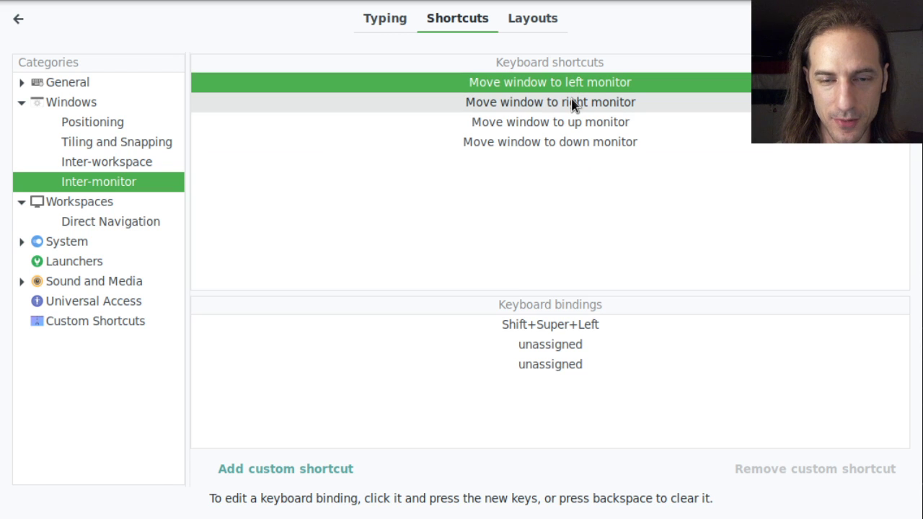
left_click(572, 103)
left_click(573, 88)
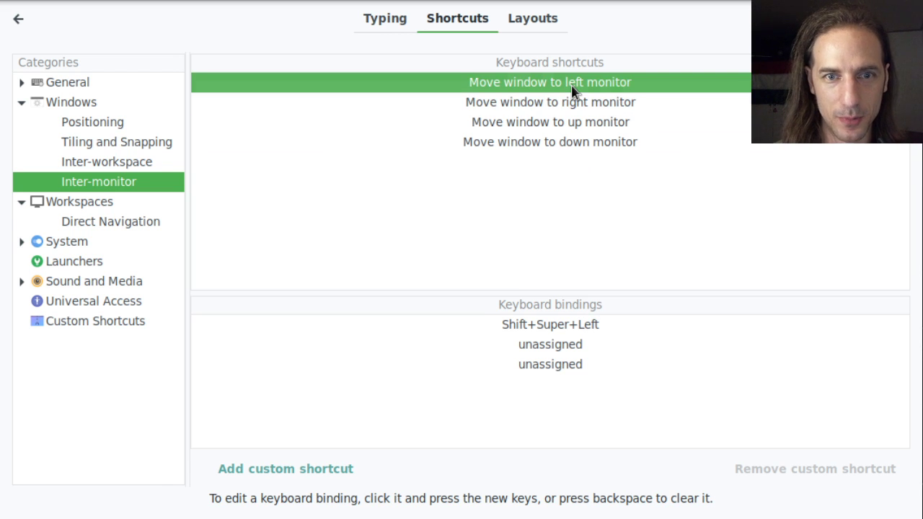
left_click(622, 104)
left_click(622, 120)
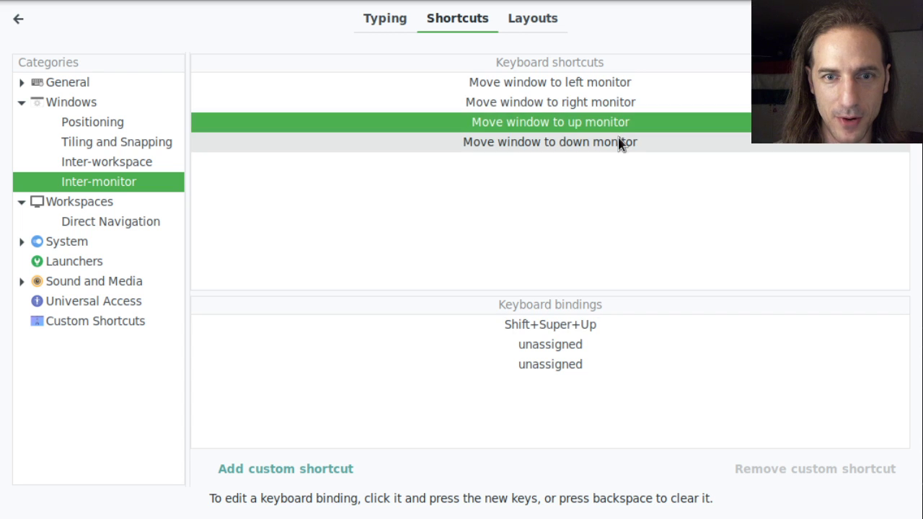
left_click(619, 142)
left_click(621, 122)
left_click(617, 142)
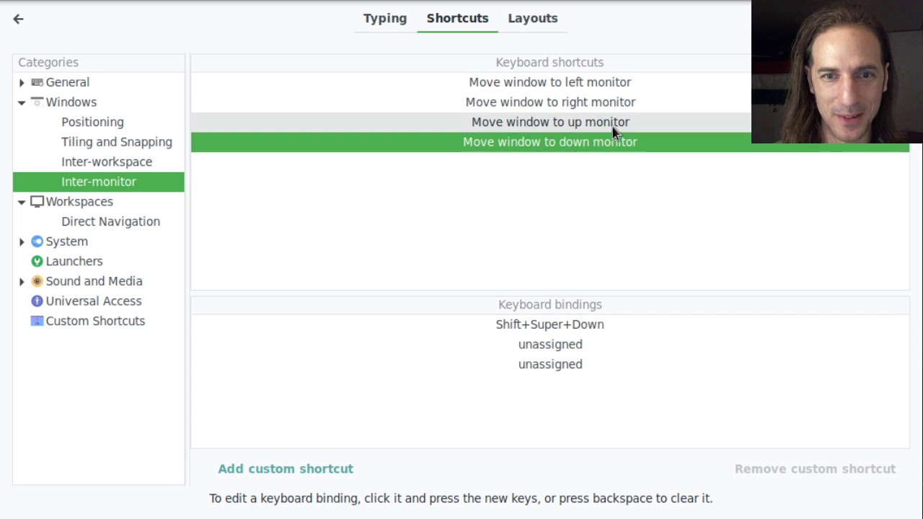
left_click(605, 104)
Step: Check the Inter-workspace bindings for moving a window to workspaces 1 through 4
left_click(160, 170)
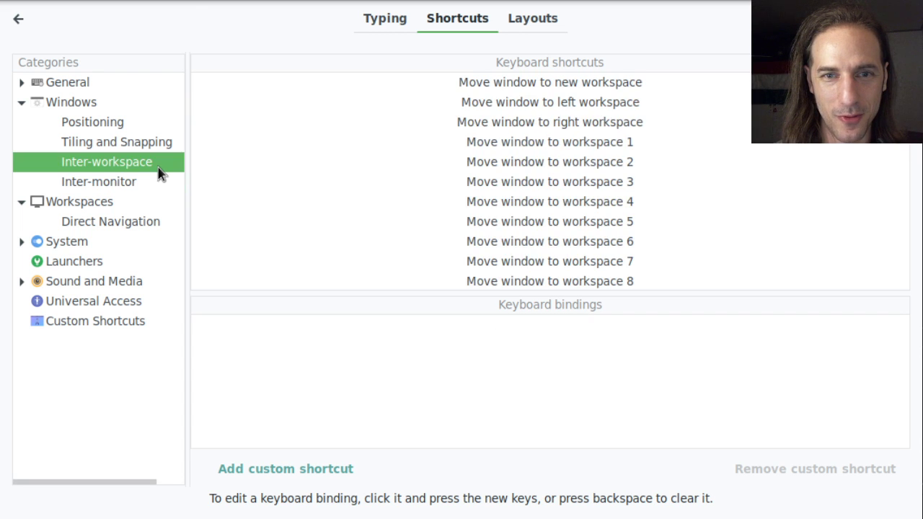
left_click(565, 145)
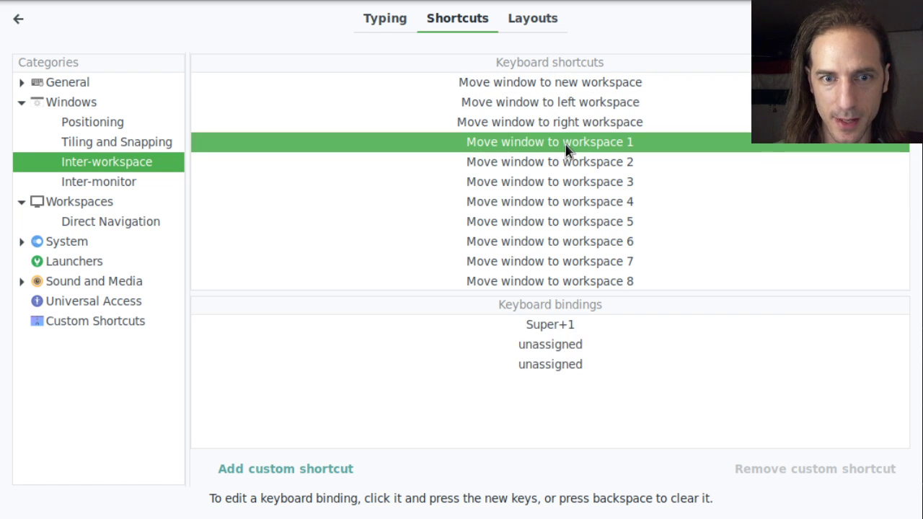
left_click(567, 167)
left_click(569, 186)
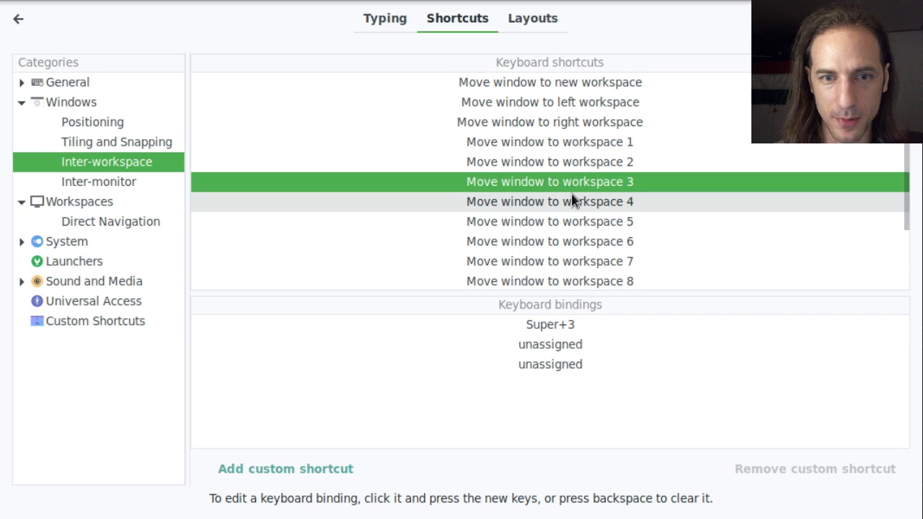
left_click(573, 203)
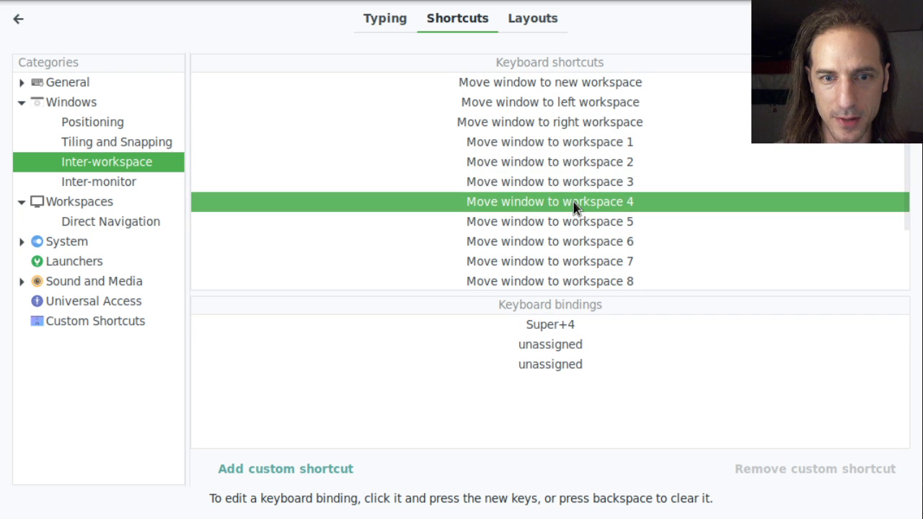
Step: Check the Direct Navigation bindings for workspaces 1 through 4 and the Workspaces binding for switching to the left workspace
left_click(94, 223)
left_click(541, 87)
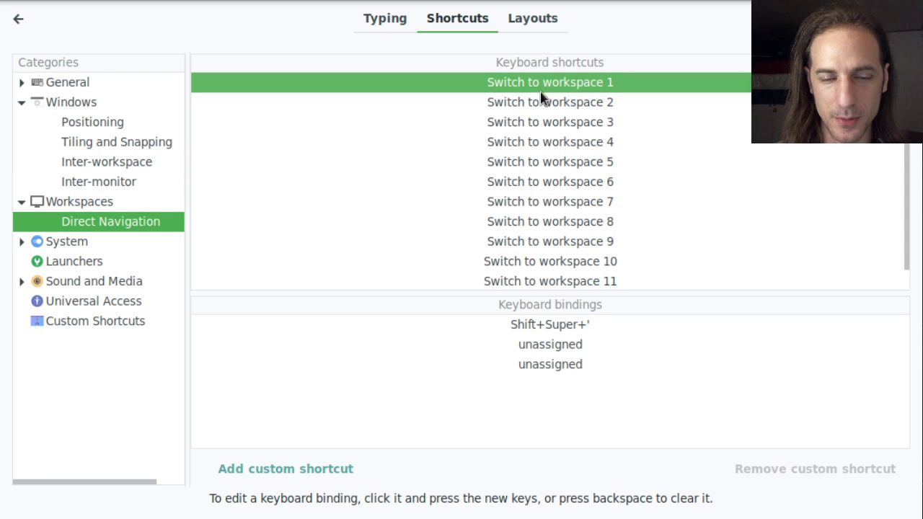
left_click(542, 102)
left_click(547, 122)
left_click(546, 140)
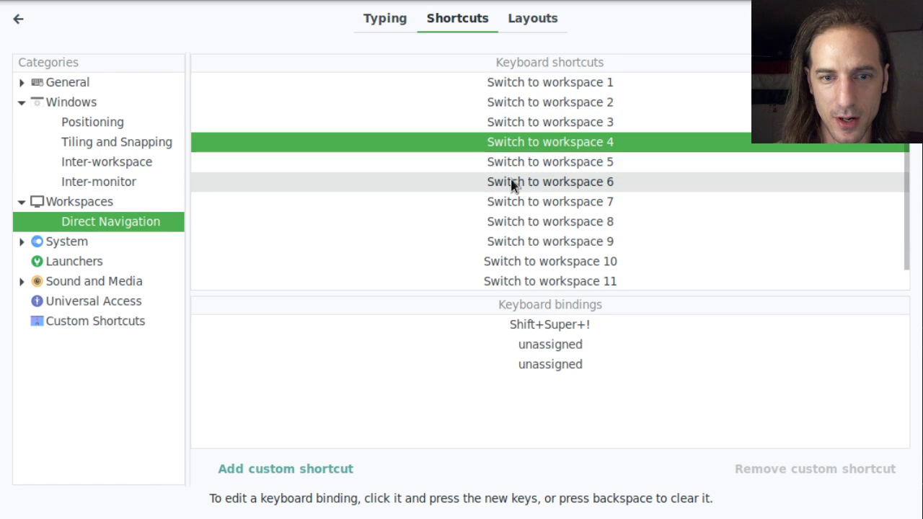
left_click(110, 205)
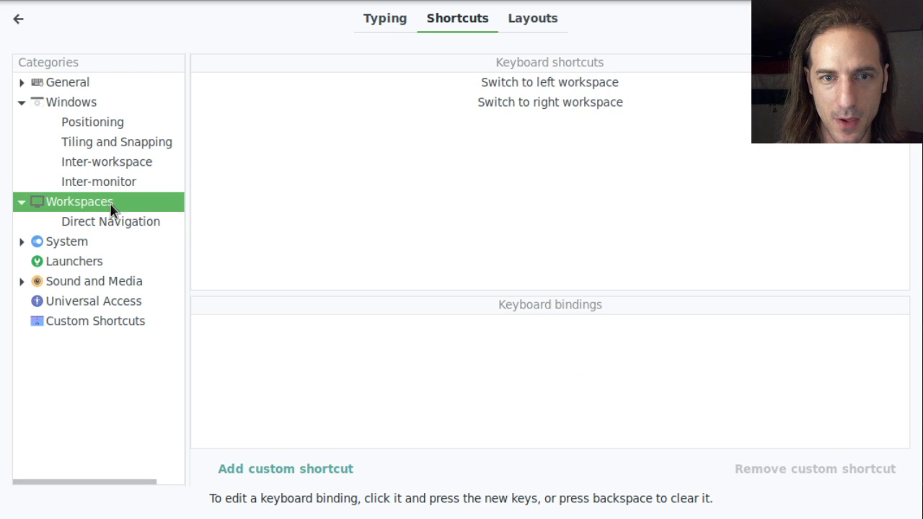
left_click(556, 85)
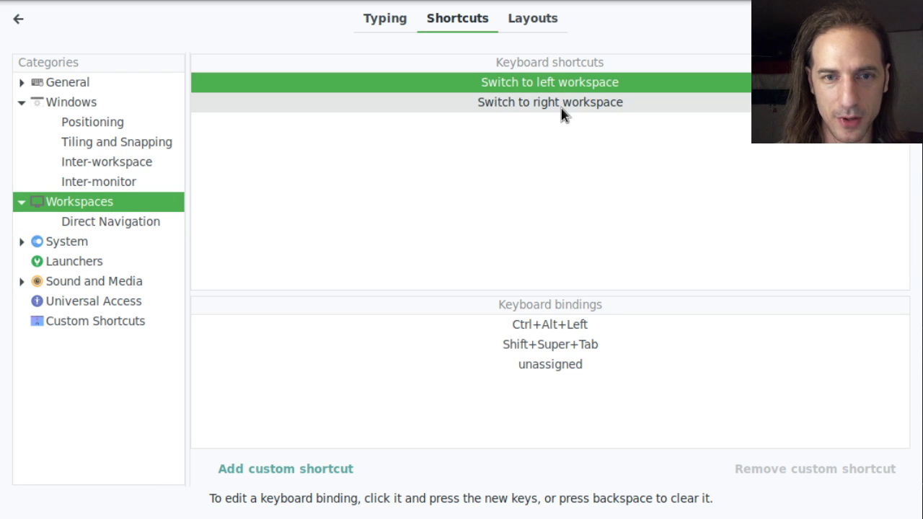
Step: Compare the Workspaces keyboard bindings for switching to the left workspace and to the right workspace
left_click(562, 104)
left_click(564, 83)
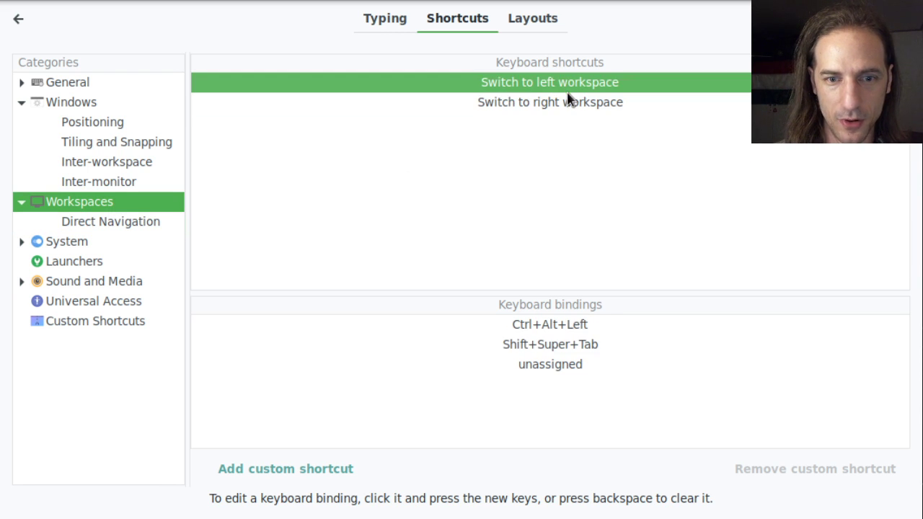
left_click(539, 92)
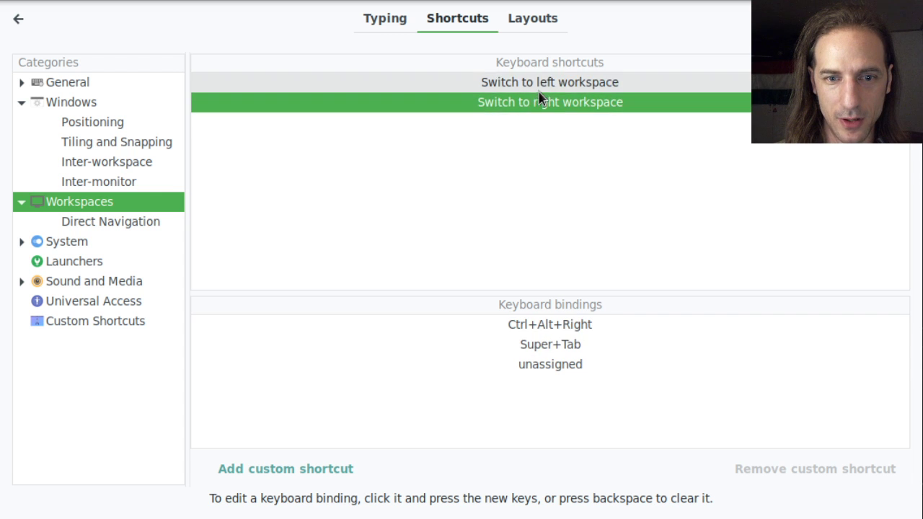
left_click(539, 90)
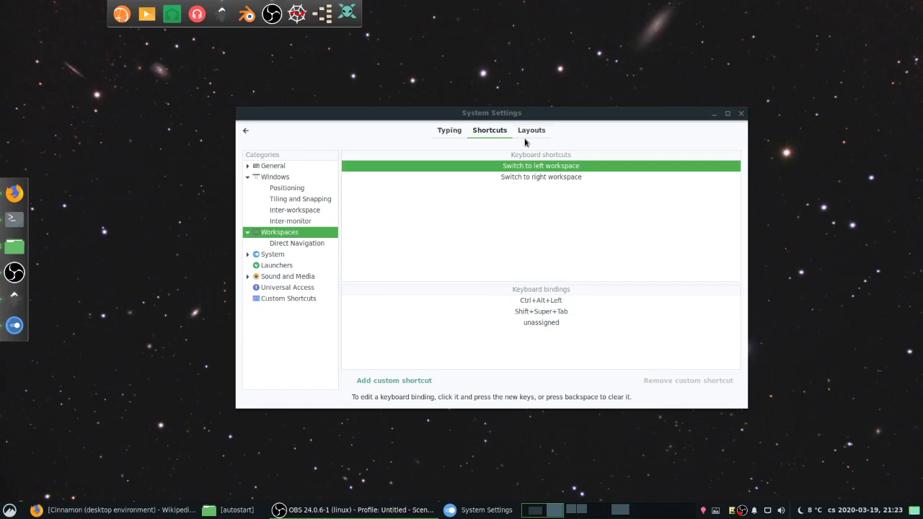
Step: Move the System Settings window to workspace 2, switch there, and return both the window and the view to workspace 1
left_click(515, 121)
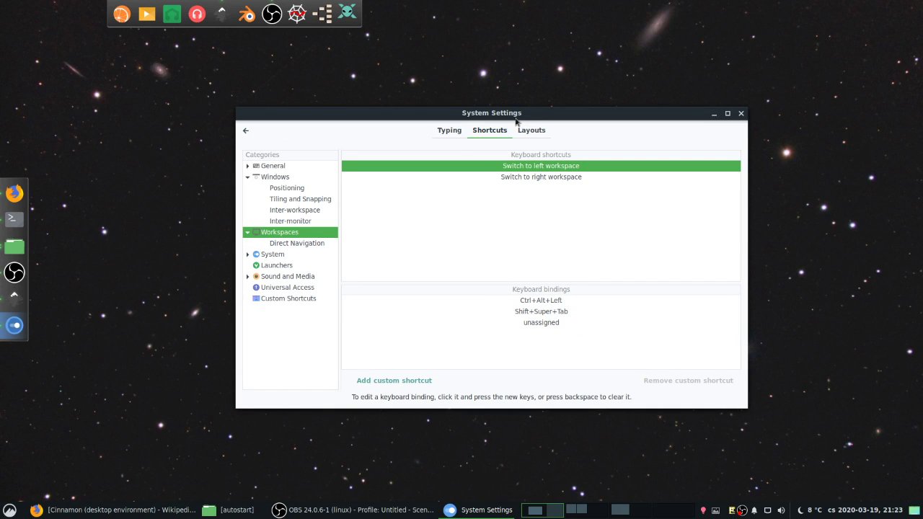
key("alt+F4")
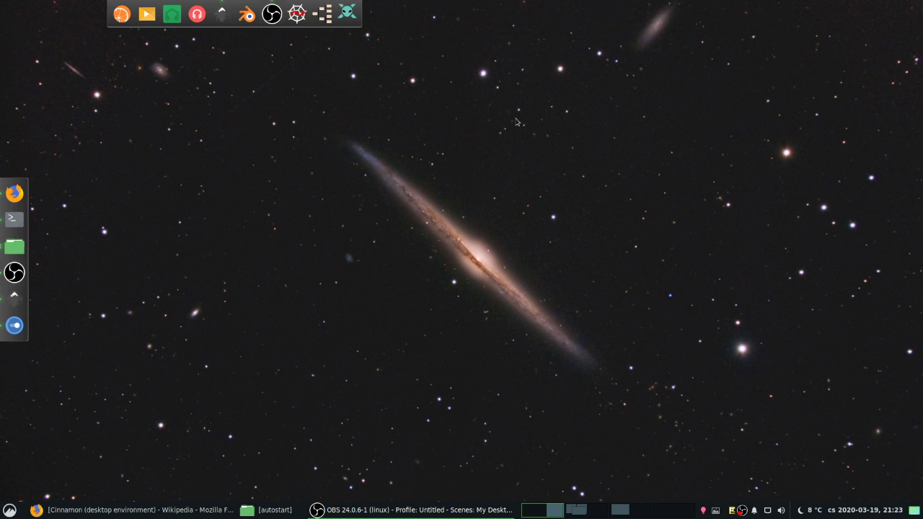
key("ctrl+alt+Right")
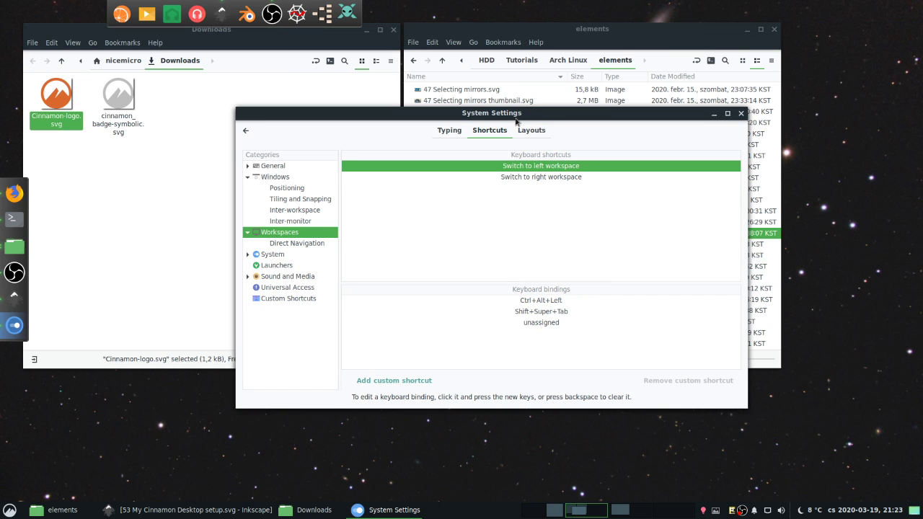
key("alt+F4")
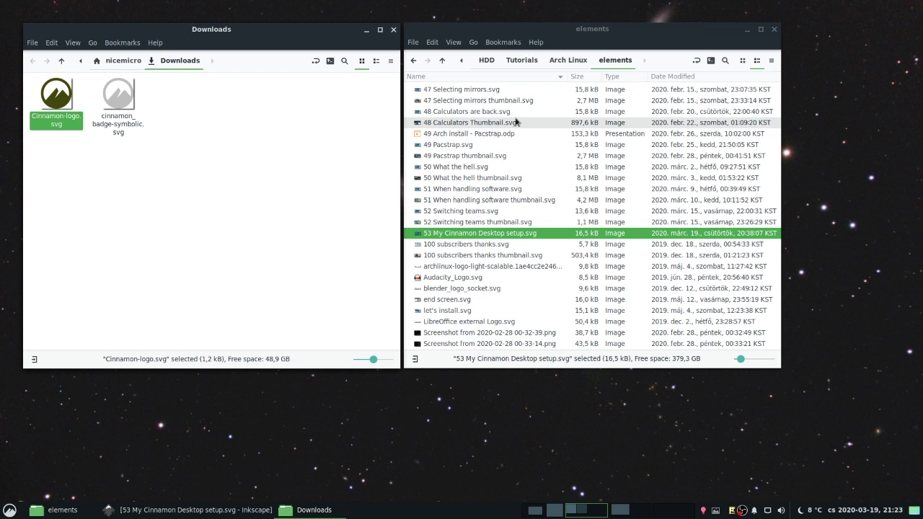
key("ctrl+alt+Left")
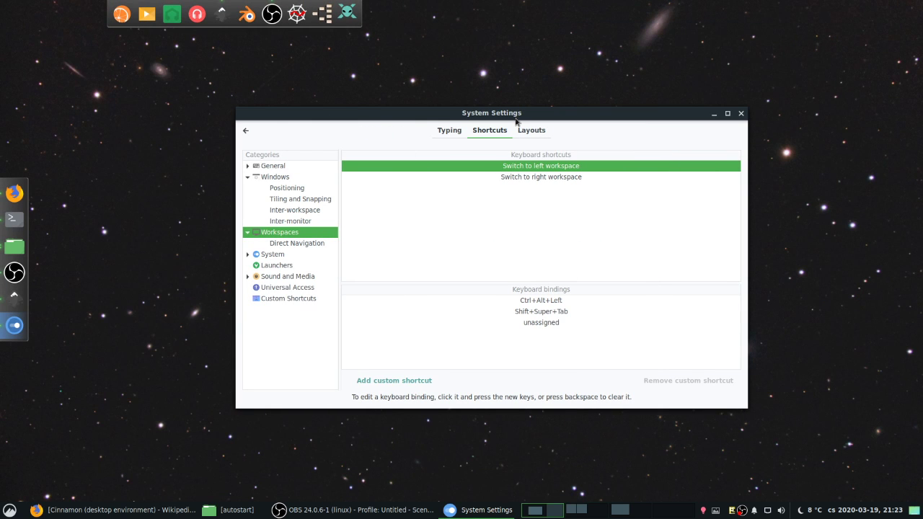
Step: Try out the workspace switching shortcuts by going back and forth through the workspaces, ending on workspace 1
key("ctrl+alt+Right")
key("ctrl+alt+Right")
key("ctrl+alt+Right")
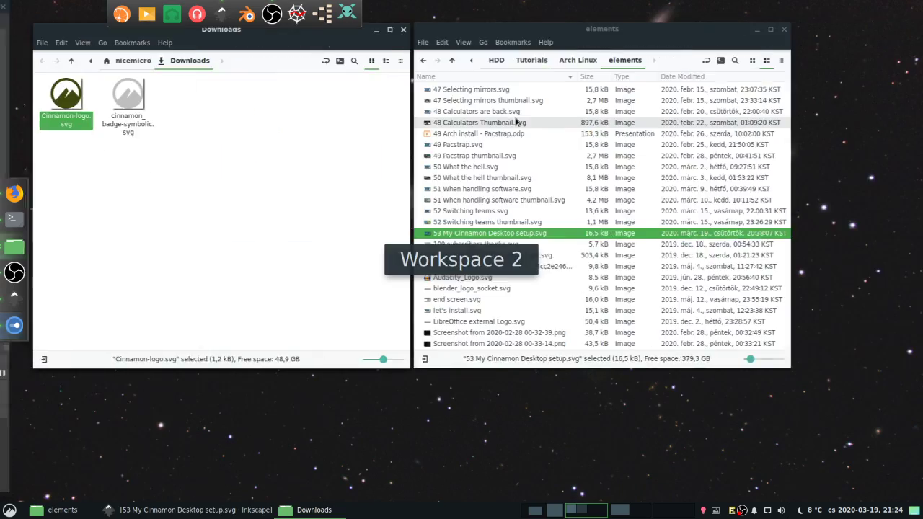
key("ctrl+alt+Left")
key("ctrl+alt+Left")
key("ctrl+alt+Left")
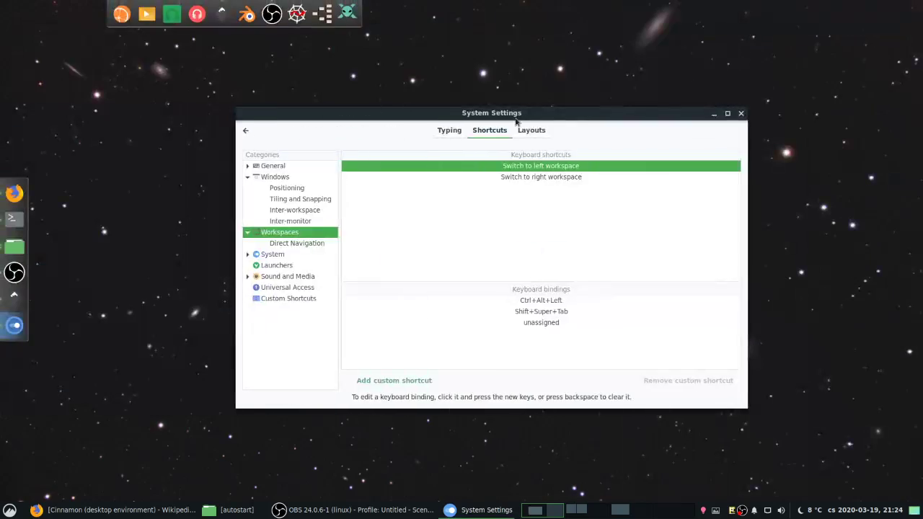
key("ctrl+alt+Right")
key("ctrl+alt+Right")
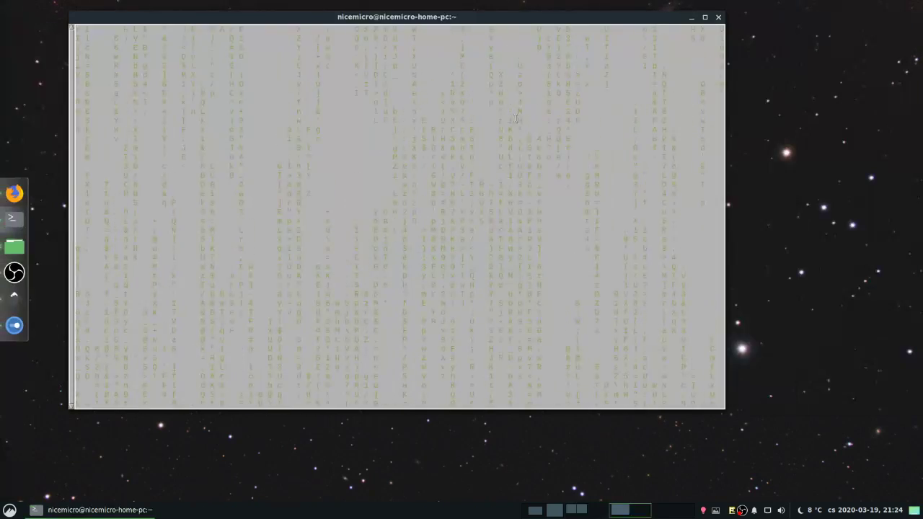
key("ctrl+alt+Left")
key("ctrl+alt+Left")
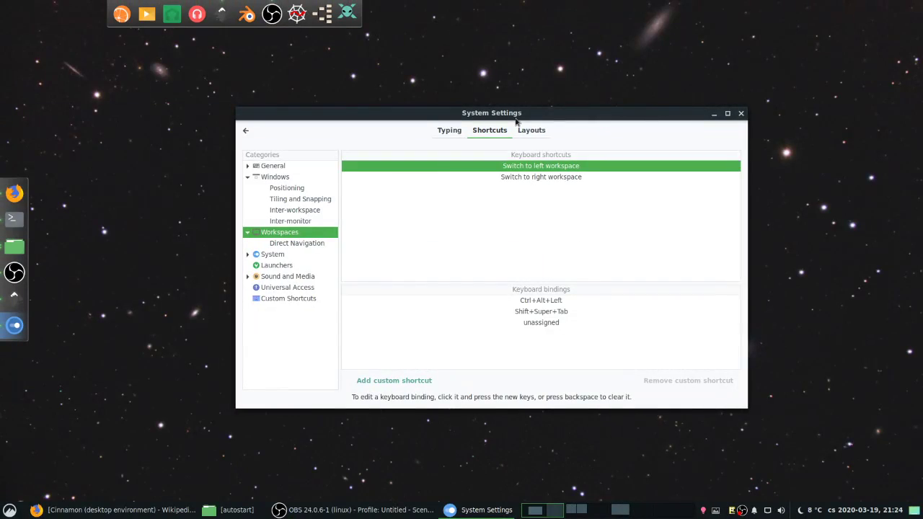
key("ctrl+alt+Left")
key("ctrl+alt+Right")
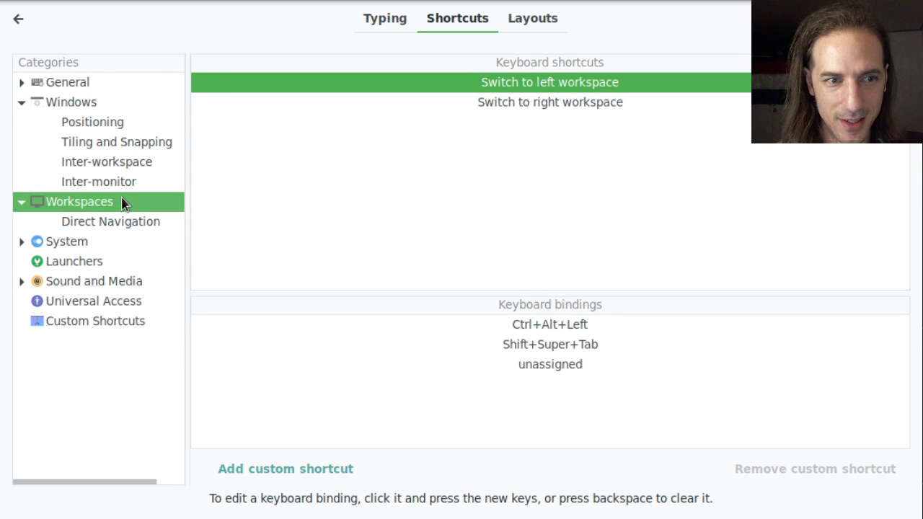
Step: Check the Launchers bindings for the terminal, help browser, calculator, email client, web browser, home folder and search
left_click(68, 261)
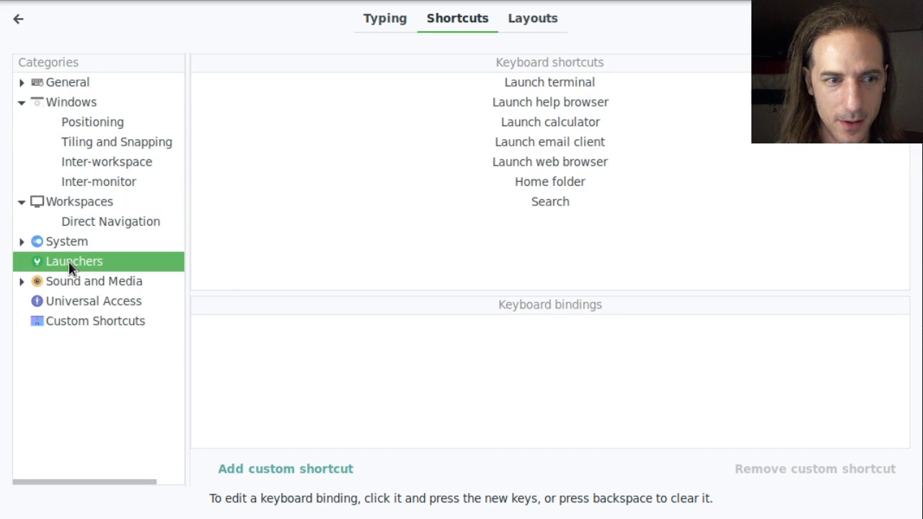
left_click(561, 88)
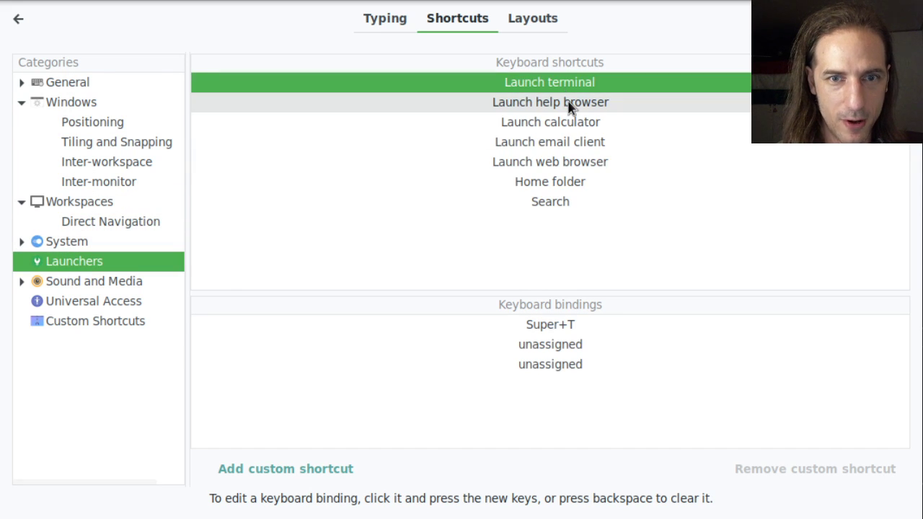
left_click(568, 105)
left_click(574, 121)
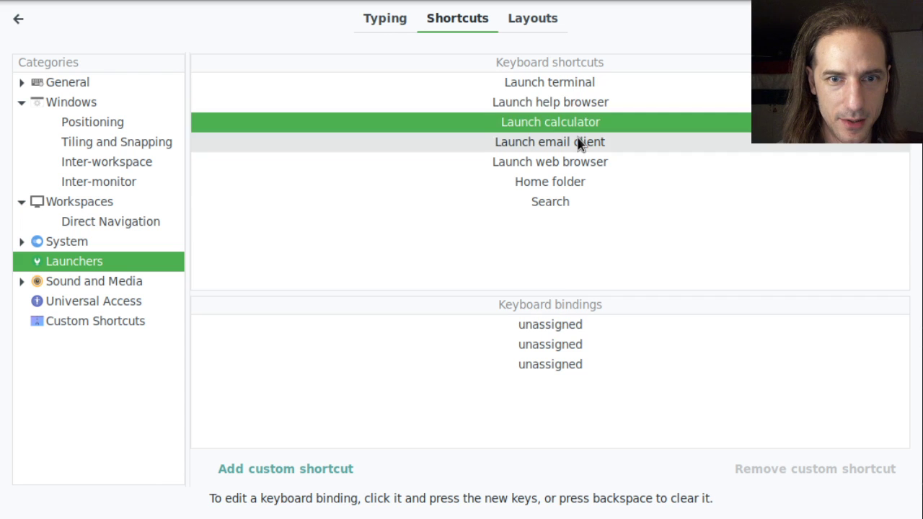
left_click(577, 141)
left_click(580, 162)
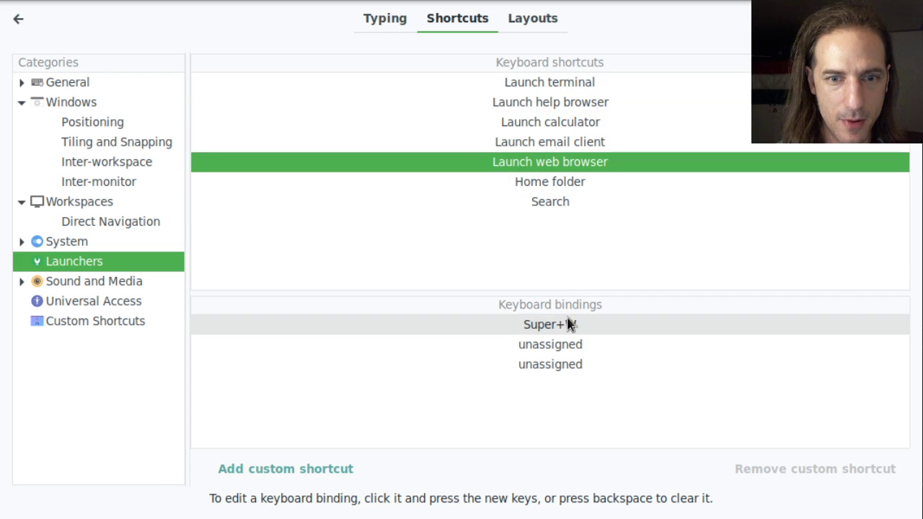
left_click(568, 185)
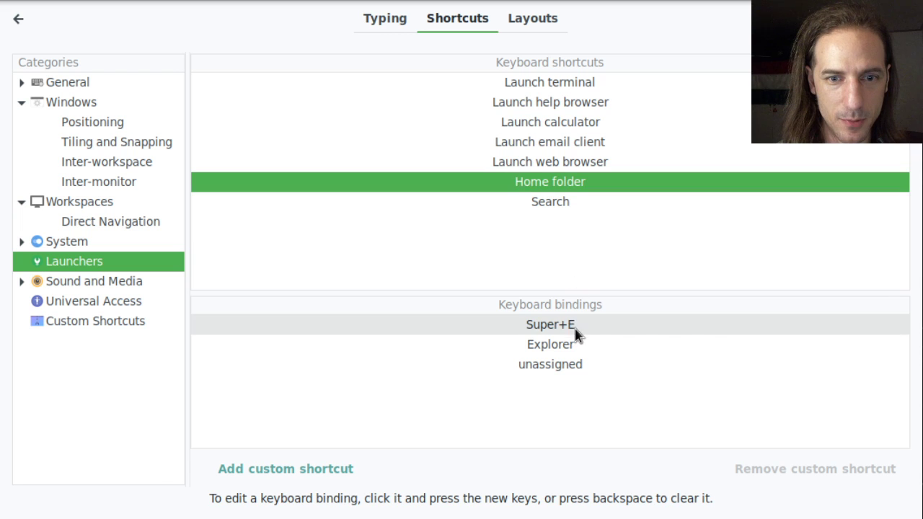
left_click(561, 204)
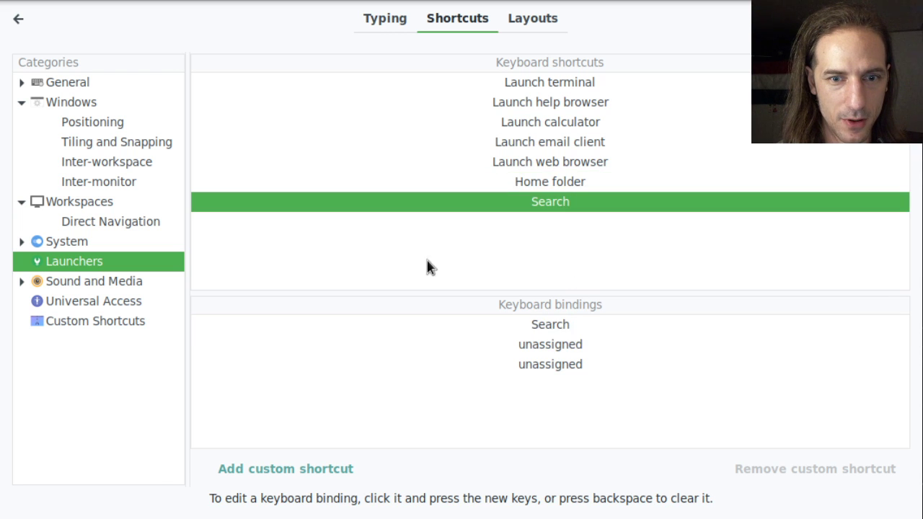
Step: Check the binding and the command of the SpeedCrunch custom shortcut, leaving its edit dialog without changes
left_click(128, 322)
left_click(547, 86)
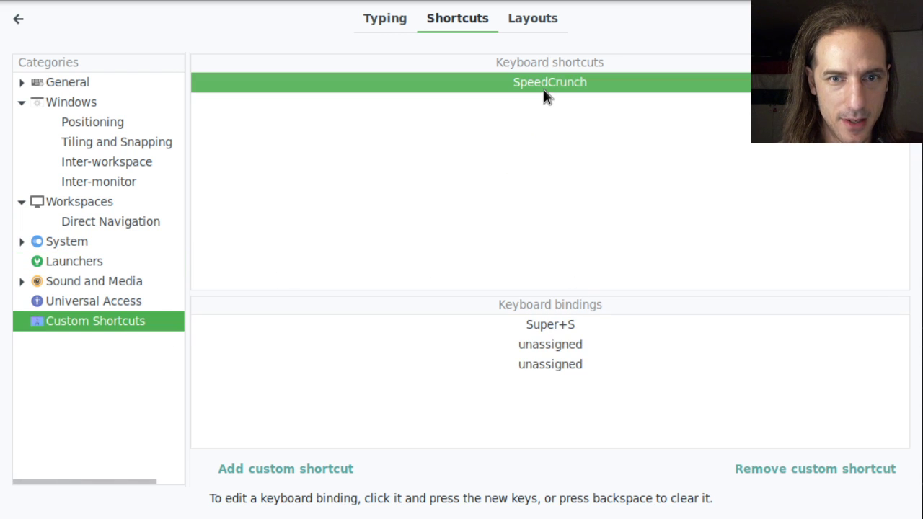
left_click(566, 331)
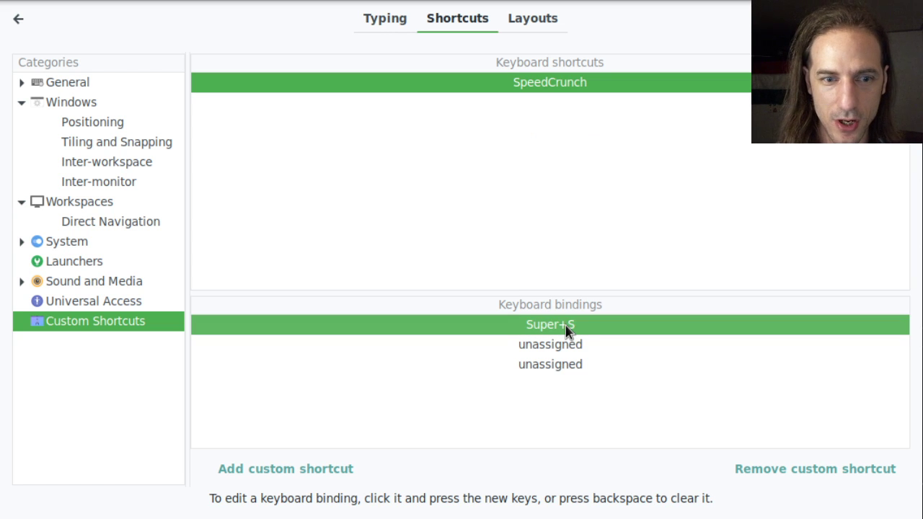
left_click(580, 85)
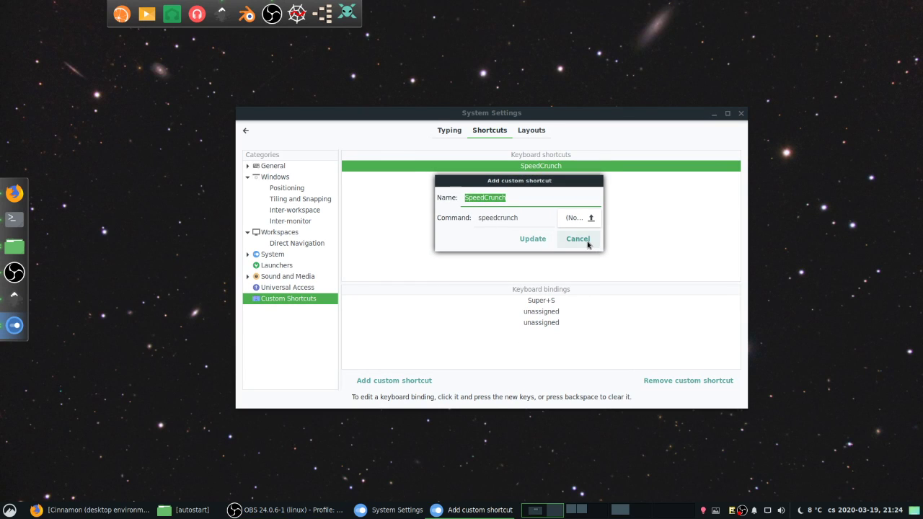
left_click(578, 239)
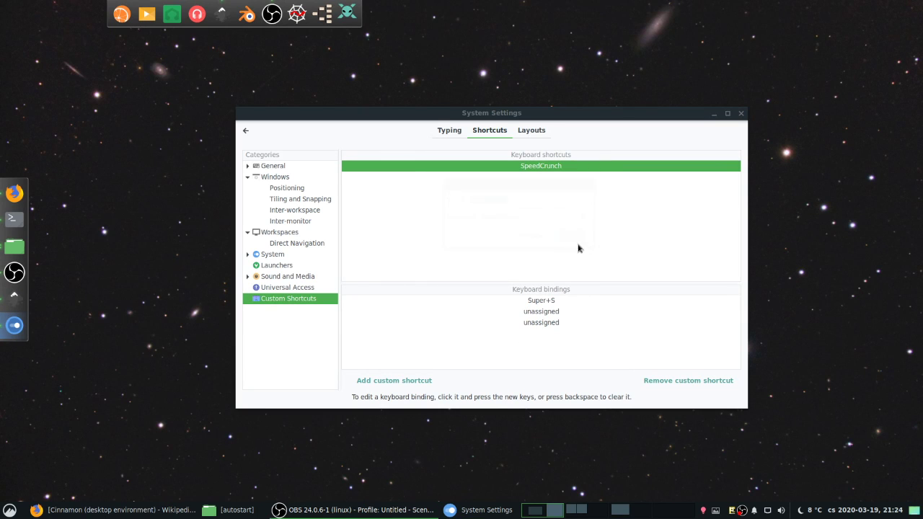
left_click(430, 372)
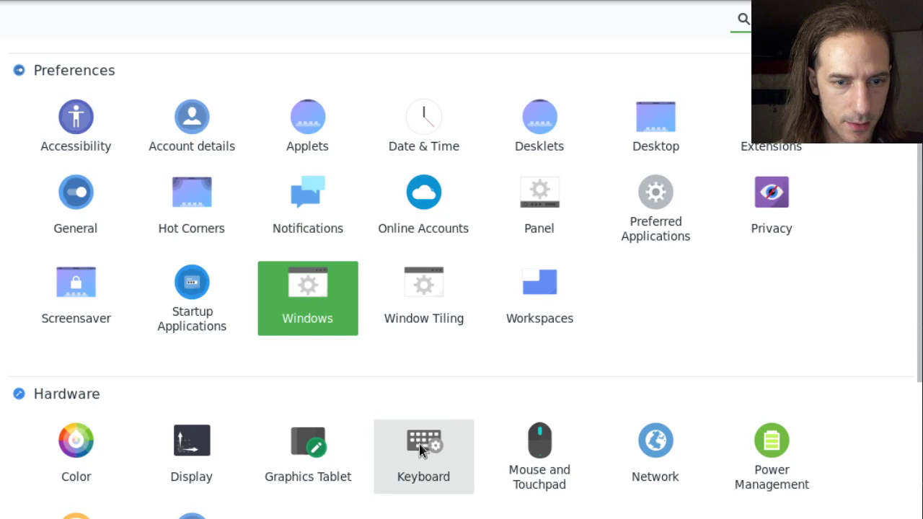
Step: Go to the Windows settings and look through the Titlebar and Behavior options
left_click(421, 448)
left_click(18, 19)
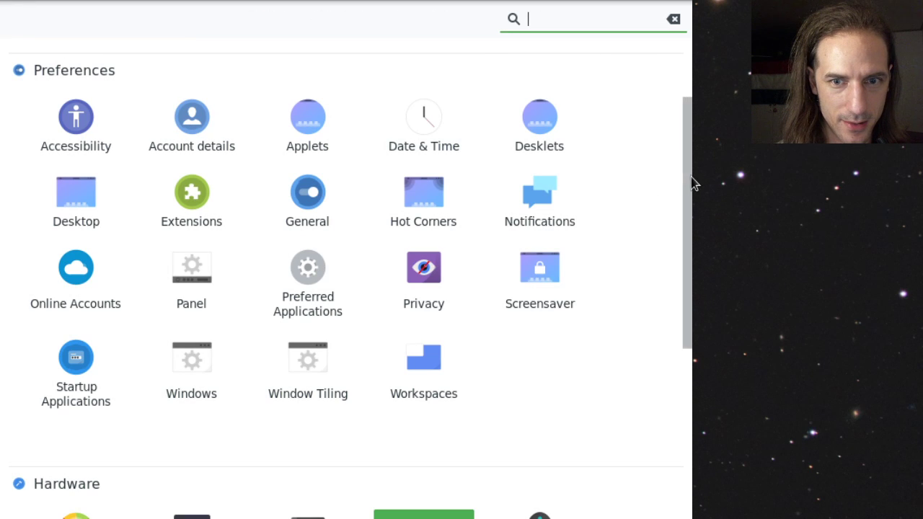
left_click(200, 366)
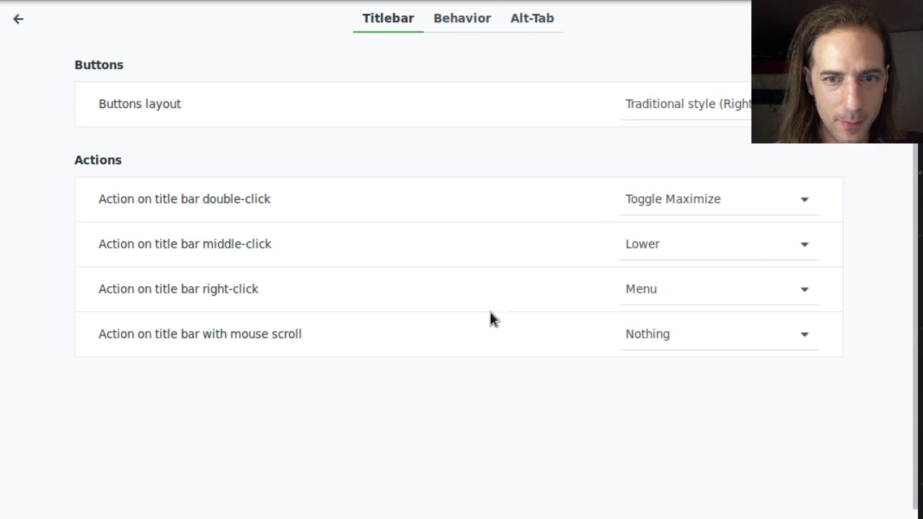
left_click(456, 27)
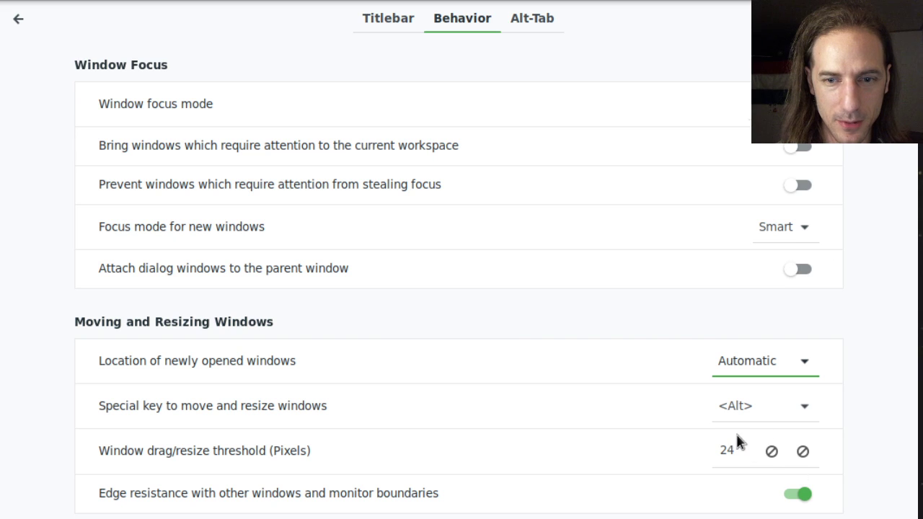
Step: Try Center as the location of newly opened windows, set it back to Automatic, and close System Settings
left_click(803, 358)
left_click(760, 455)
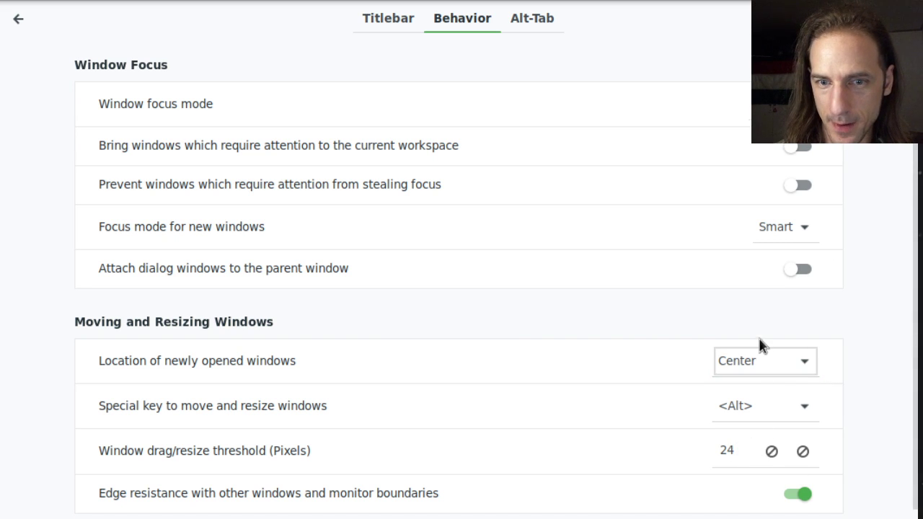
key("Up")
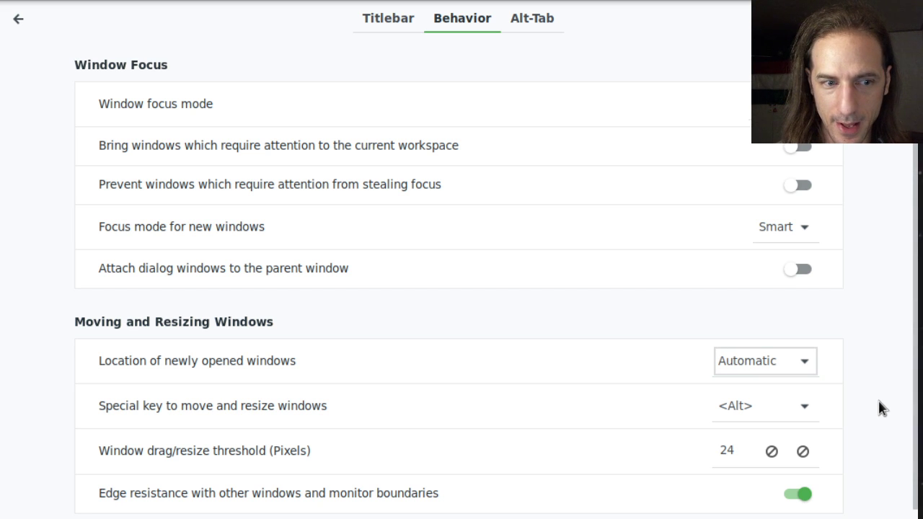
scroll(877, 399, "down", 1)
scroll(877, 399, "up", 1)
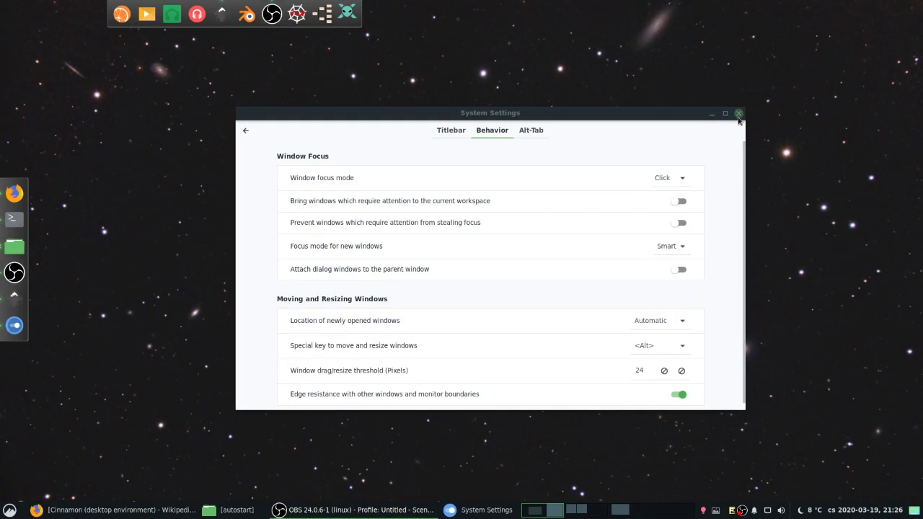
left_click(734, 111)
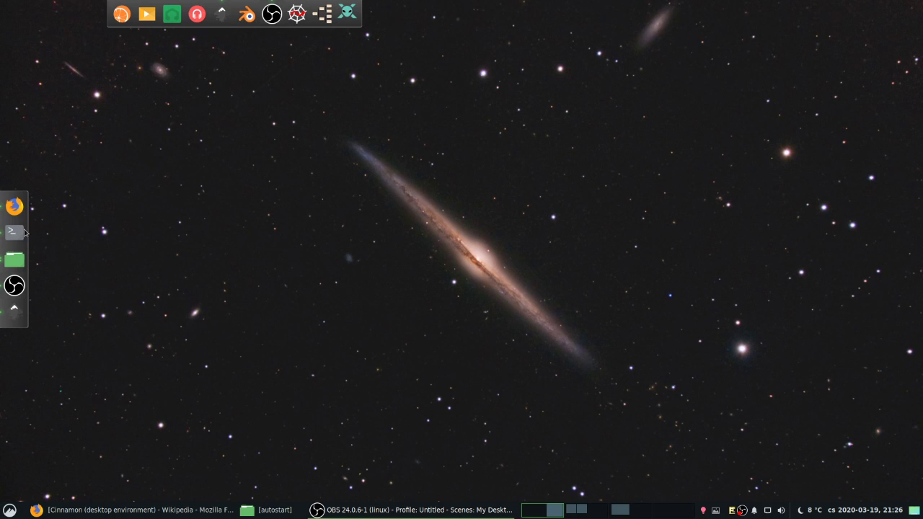
Step: Open three new terminal windows from the dock to try out automatic window placement
right_click(26, 232)
left_click(62, 244)
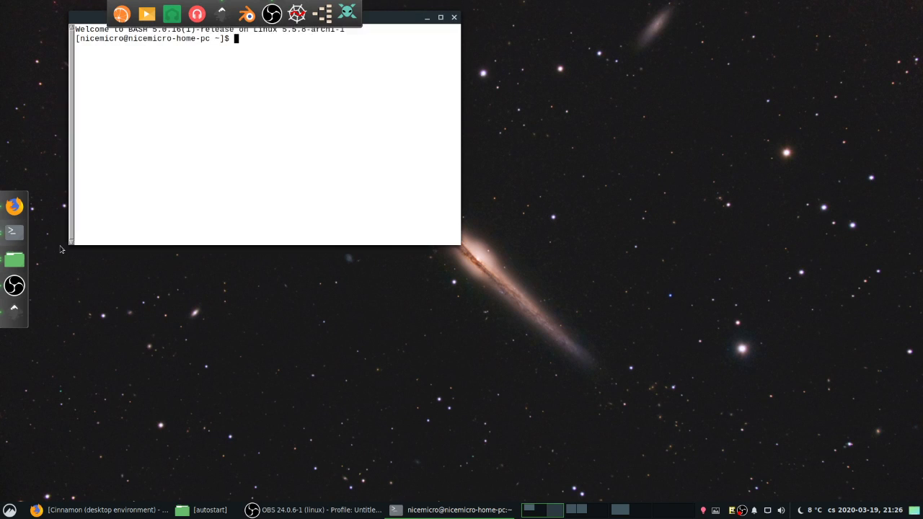
right_click(13, 232)
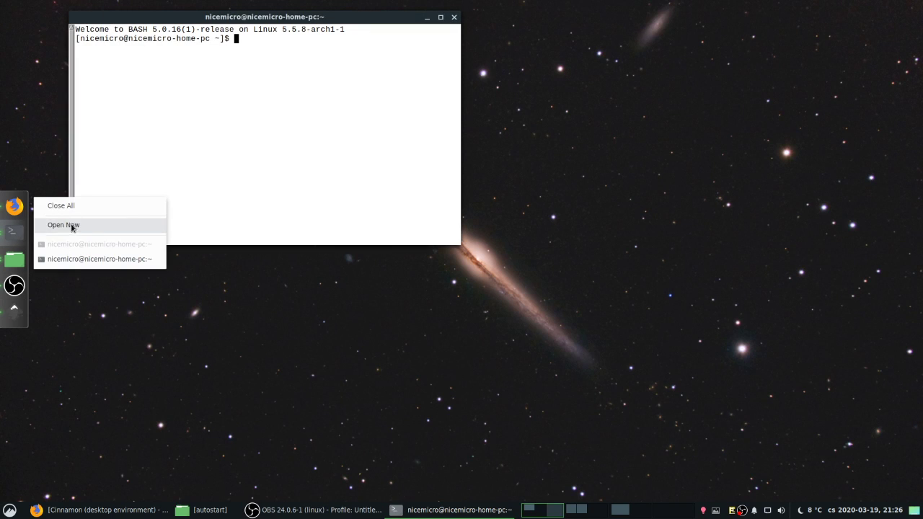
left_click(63, 225)
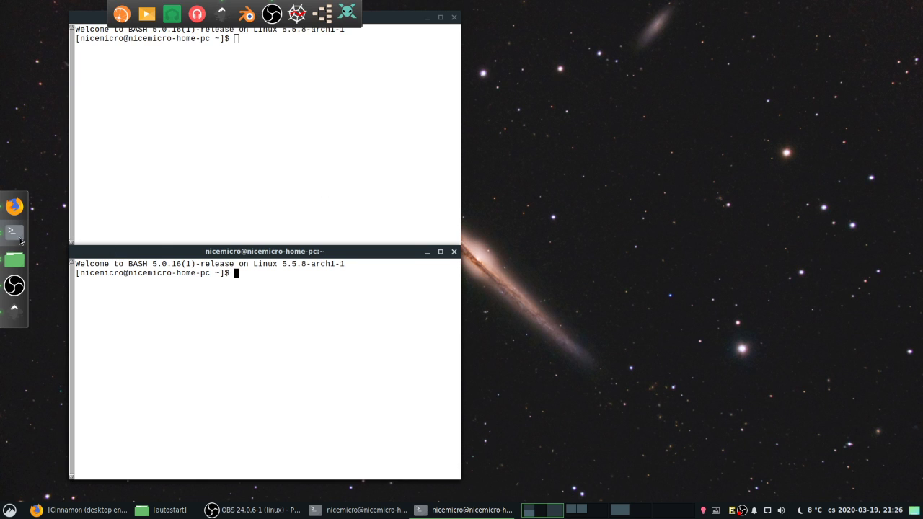
right_click(20, 240)
left_click(73, 218)
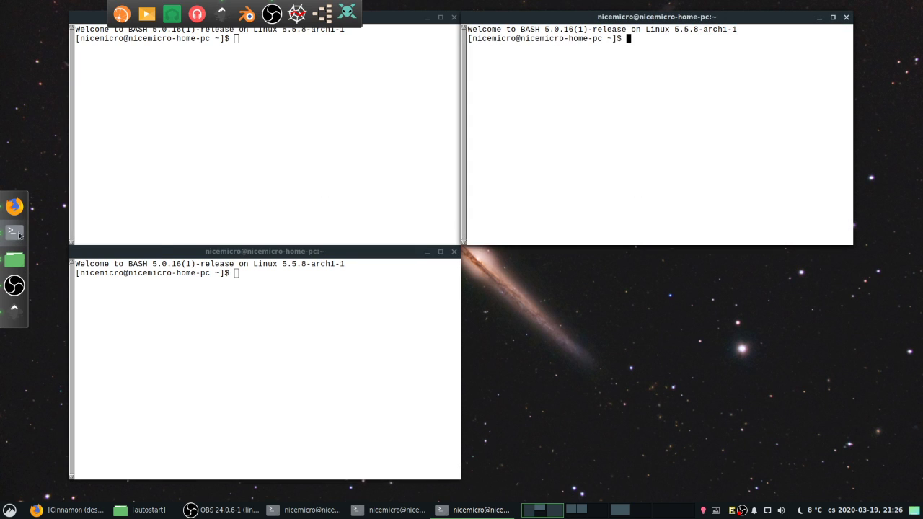
Step: Open a fourth terminal window from the dock and switch focus back and forth between the four tiled terminals
right_click(18, 234)
left_click(57, 214)
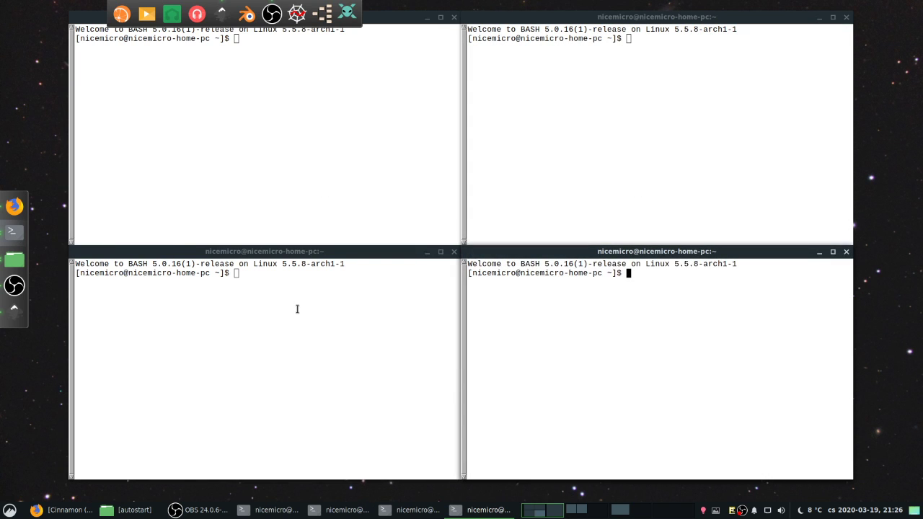
left_click(441, 39)
left_click(550, 74)
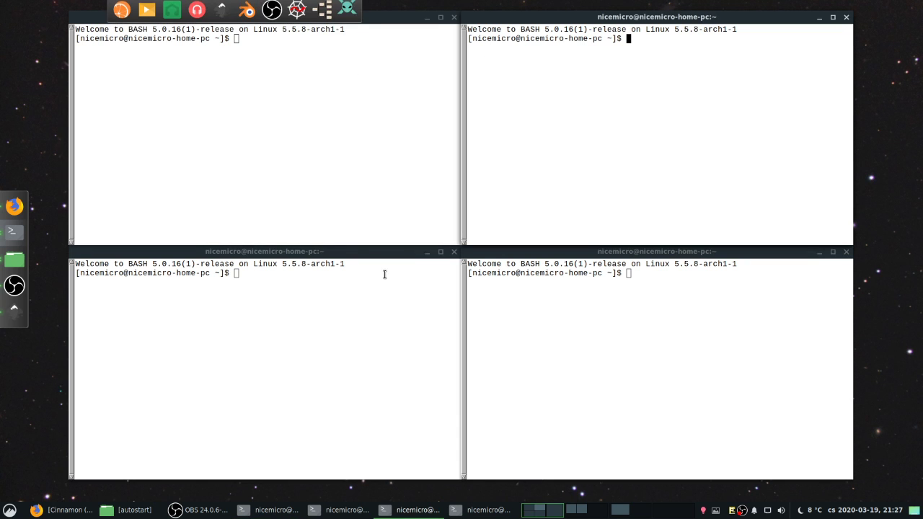
left_click(383, 274)
left_click(547, 323)
left_click(589, 177)
left_click(490, 288)
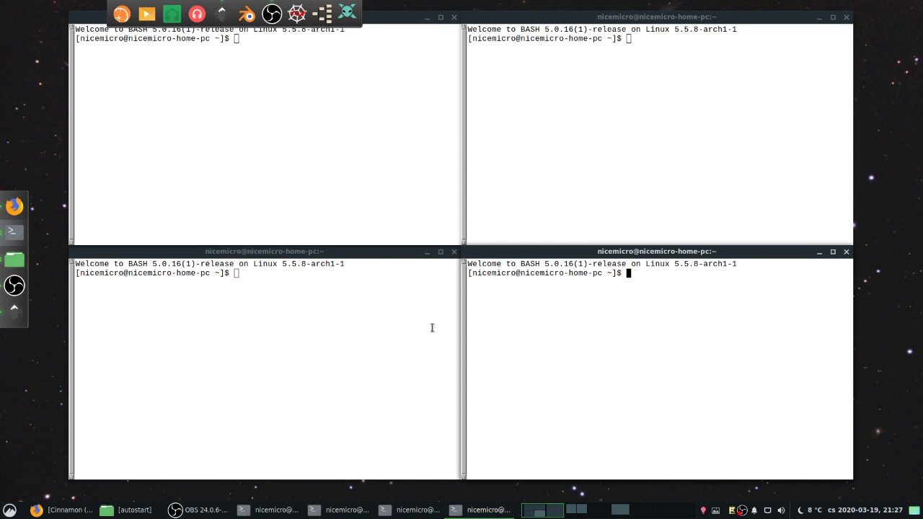
left_click(430, 325)
left_click(442, 156)
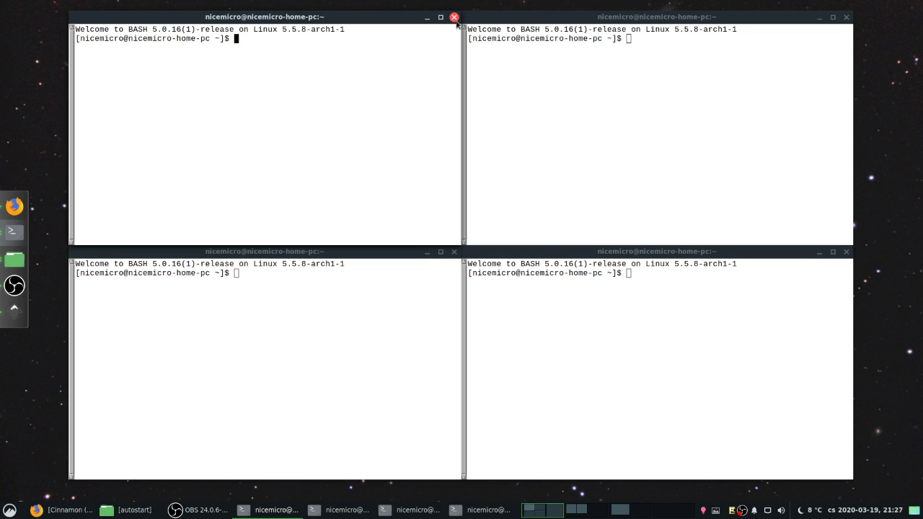
Step: Close the two upper terminal windows
left_click(455, 19)
left_click(846, 18)
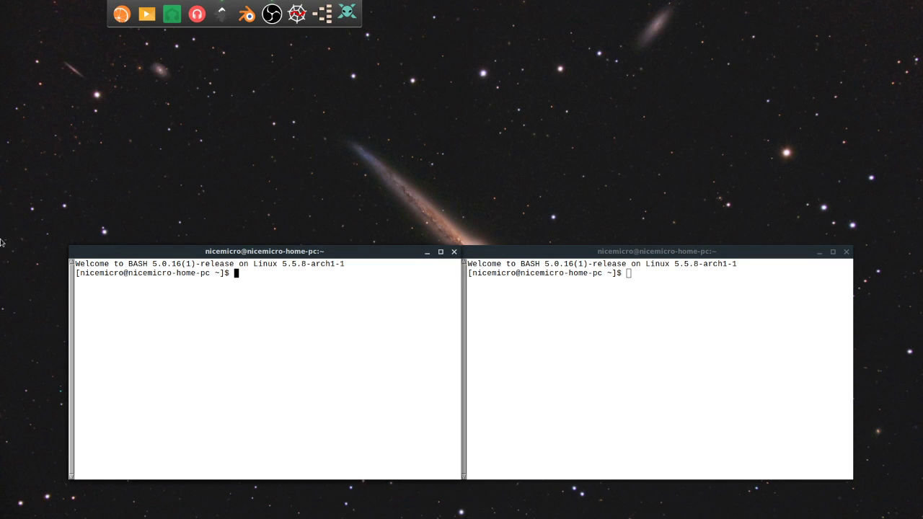
Step: Use the dock's list of terminal windows to jump to the terminal on another workspace and back to one on the first workspace
mouse_move(1, 243)
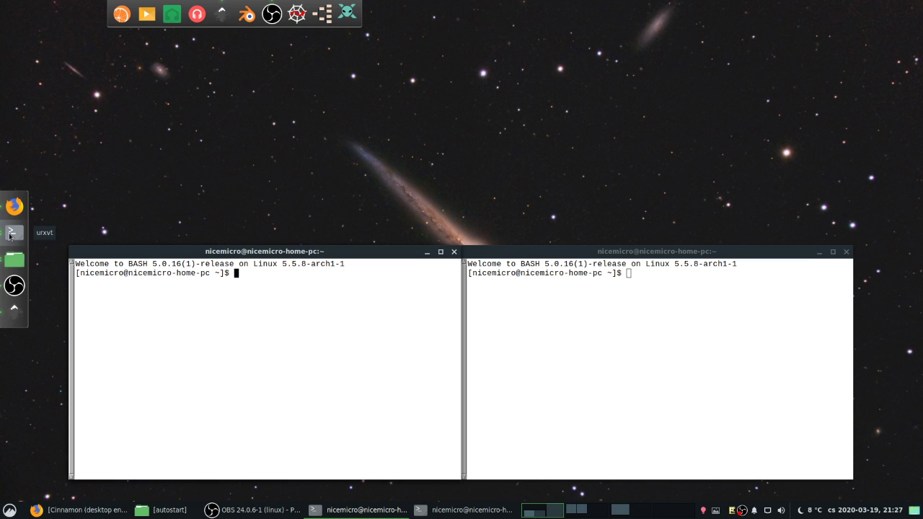
right_click(10, 235)
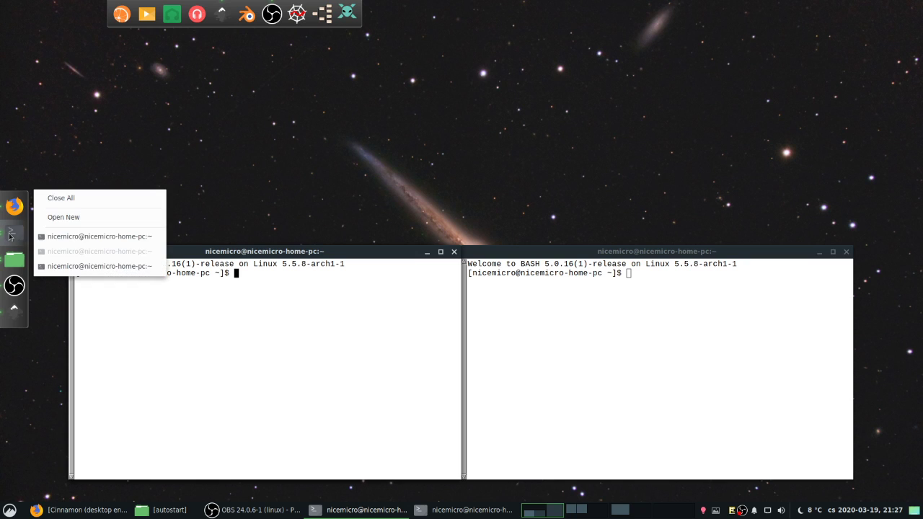
left_click(50, 265)
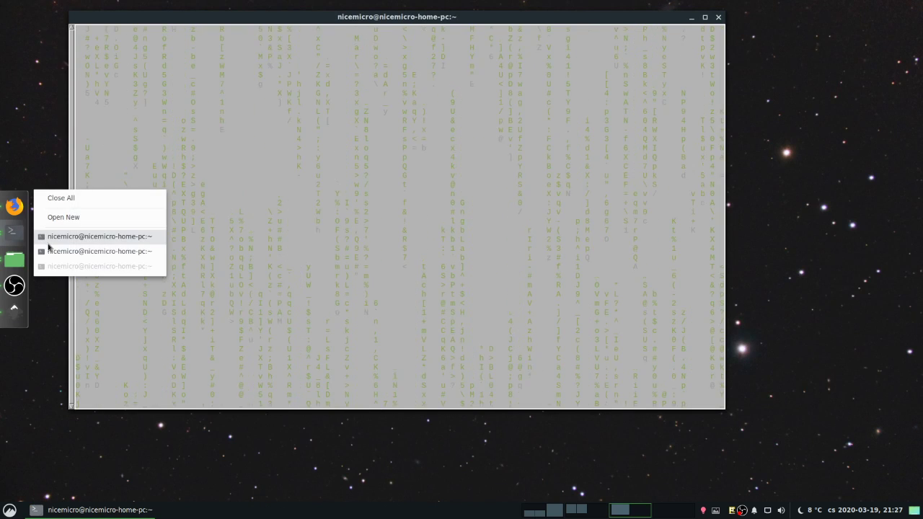
left_click(48, 243)
Step: Move two workspaces onward and return to the first workspace by activating OBS Studio from the dock
mouse_move(14, 258)
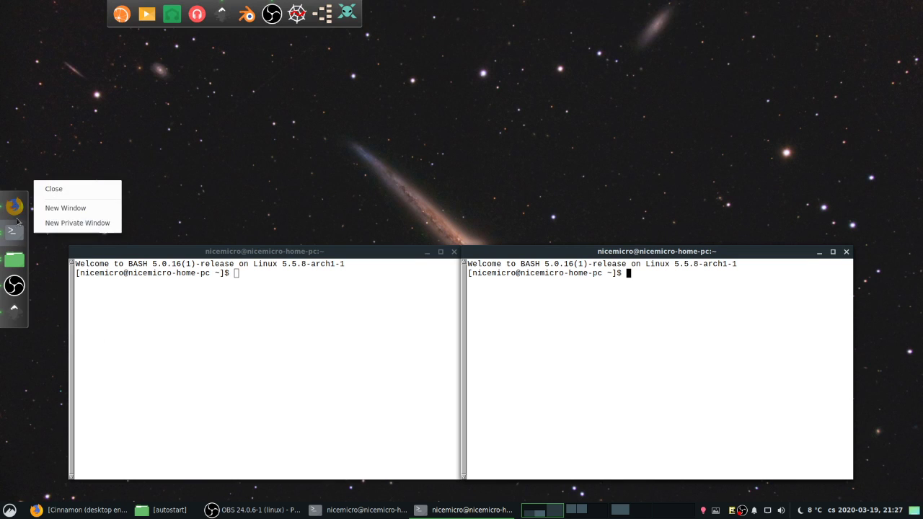
mouse_move(14, 289)
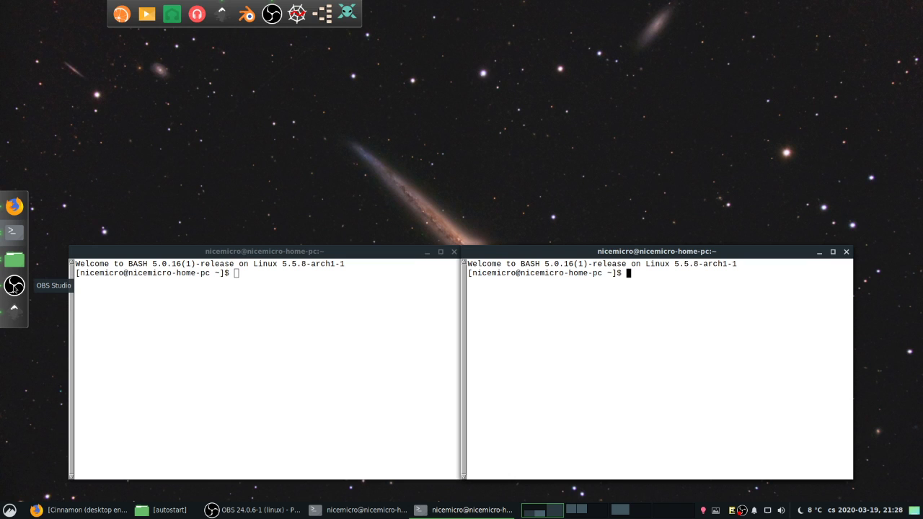
key("ctrl+alt+Right")
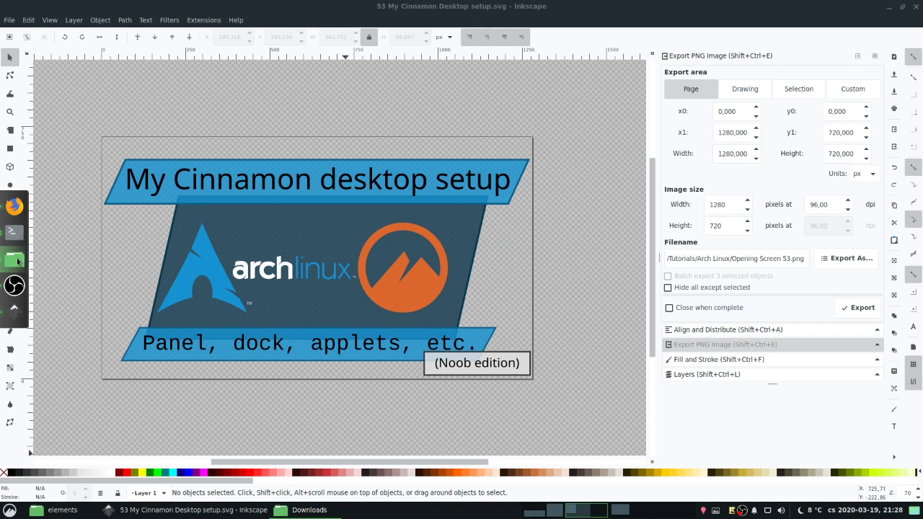
key("ctrl+alt+Right")
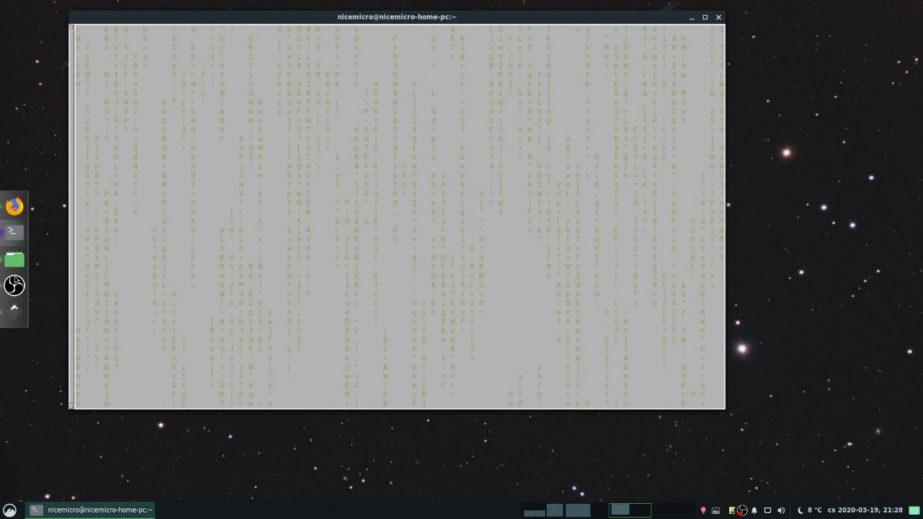
left_click(14, 287)
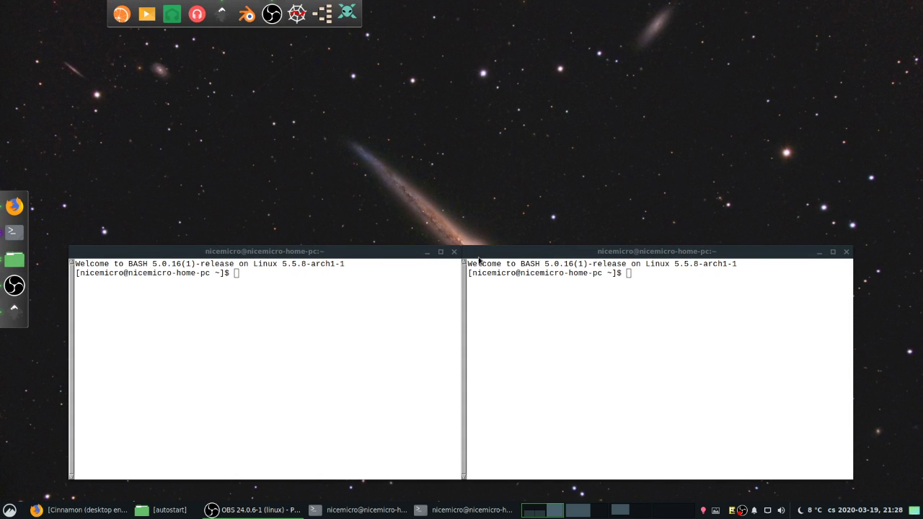
Step: Close the two remaining terminal windows on the first workspace
left_click(453, 252)
left_click(846, 252)
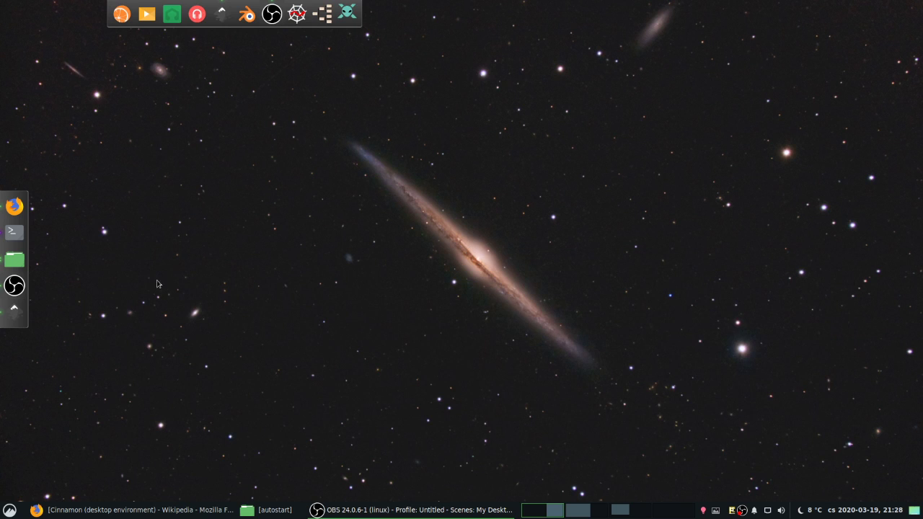
Step: Look through the dock's context menus for the file manager, Firefox and the terminal without choosing any entry
right_click(10, 261)
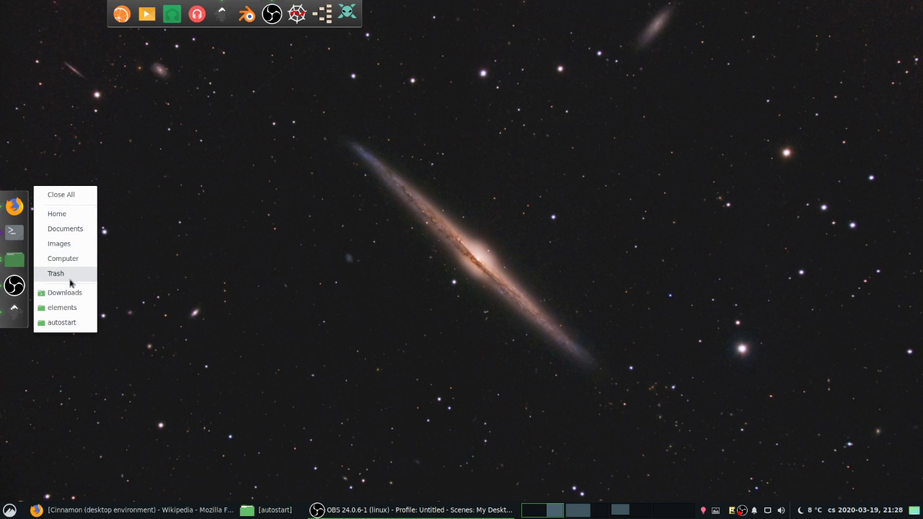
right_click(16, 207)
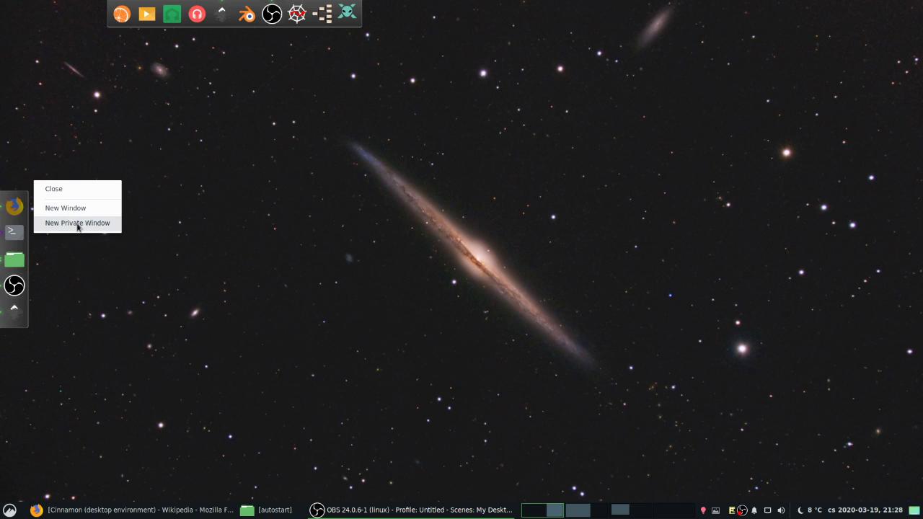
right_click(16, 233)
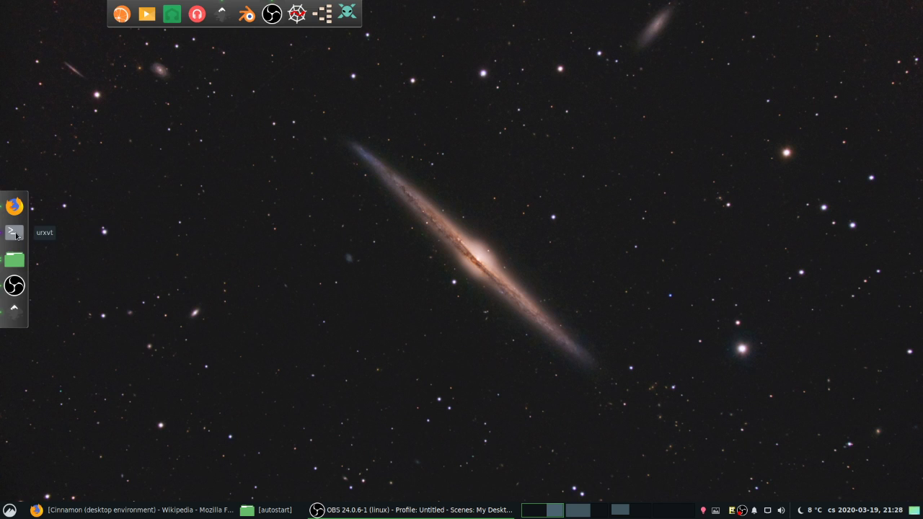
right_click(16, 232)
left_click(172, 219)
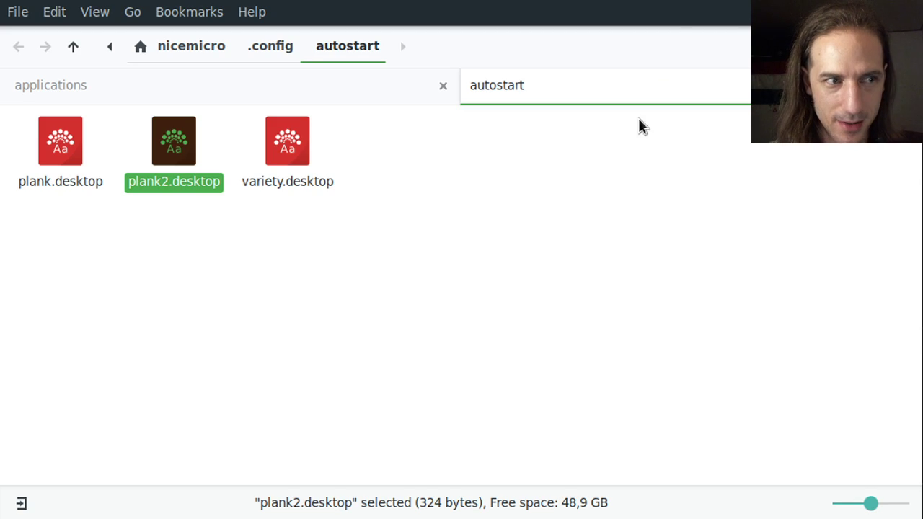
Step: Go to the .local/share/applications folder in the home directory and compare it with the /usr/share/applications folder in the other tab
left_click(196, 43)
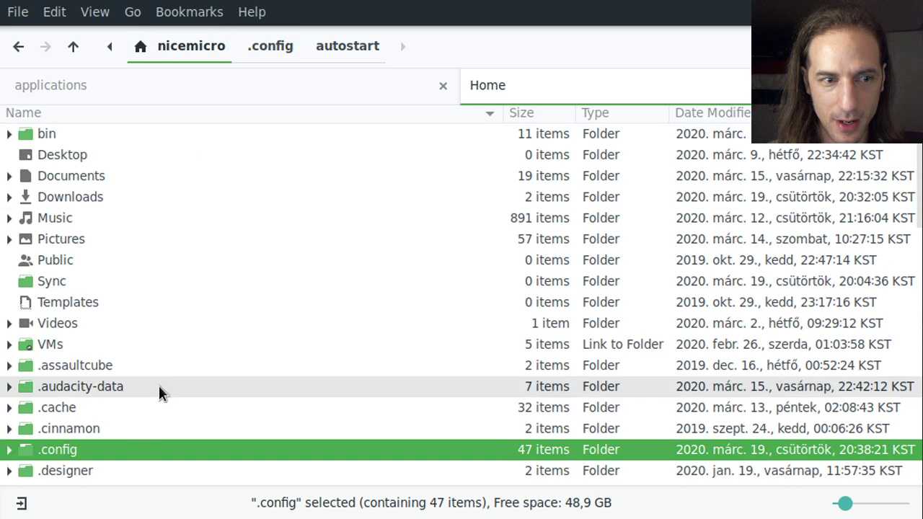
scroll(120, 432, "down", 6)
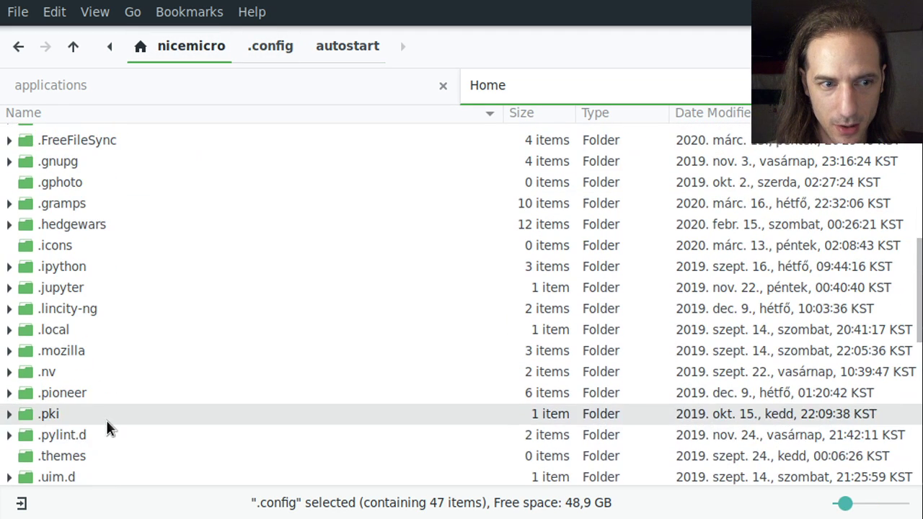
double_click(88, 329)
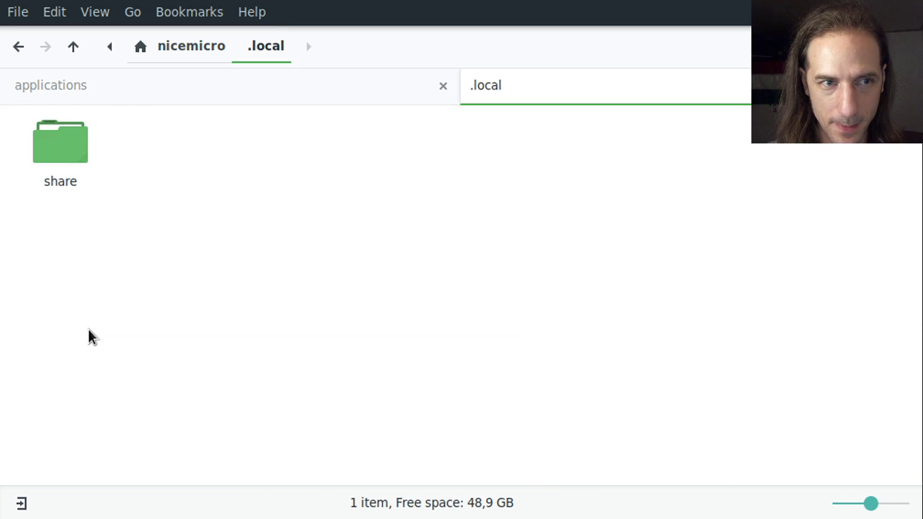
double_click(67, 150)
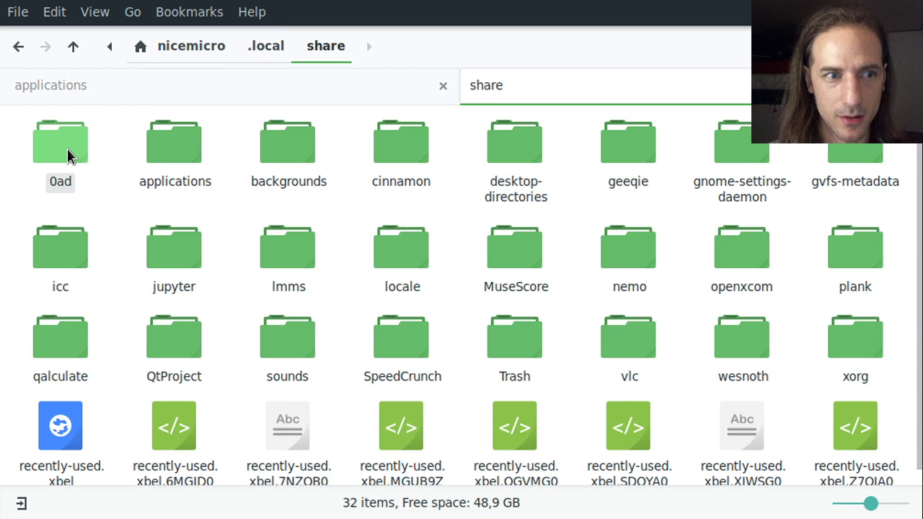
double_click(186, 157)
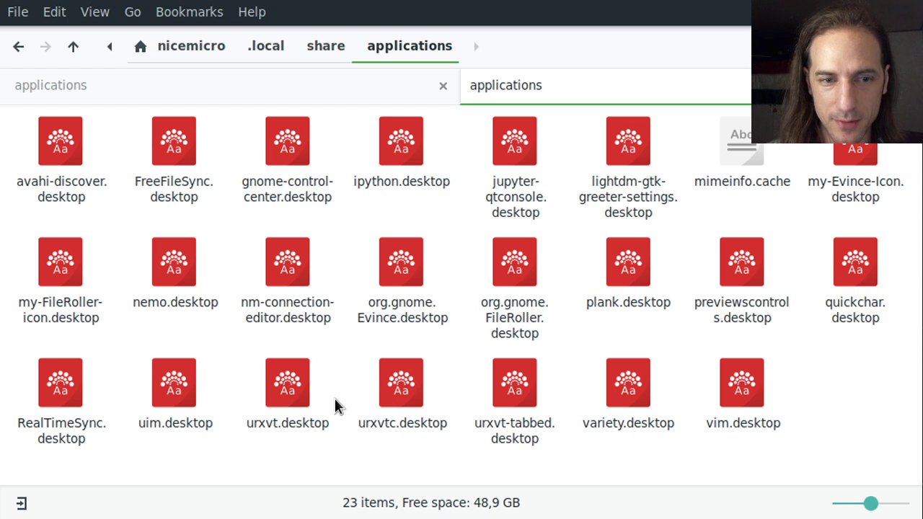
left_click(251, 95)
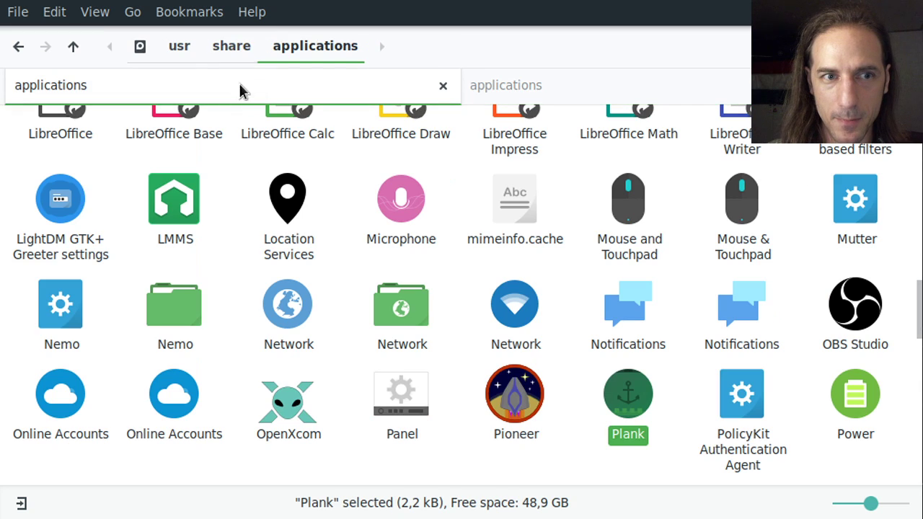
left_click(587, 85)
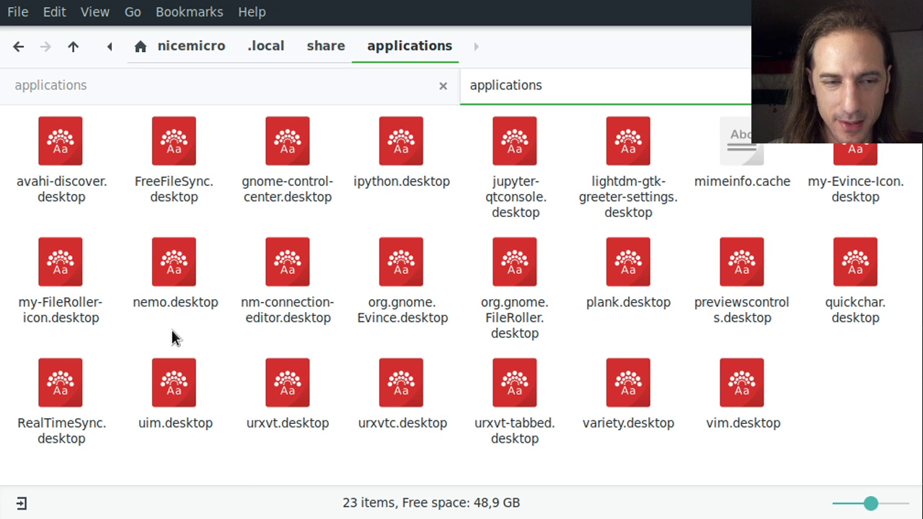
Step: Select nemo.desktop, switch to its text in GVIM and look over the Exec, Icon and Actions lines
left_click(175, 264)
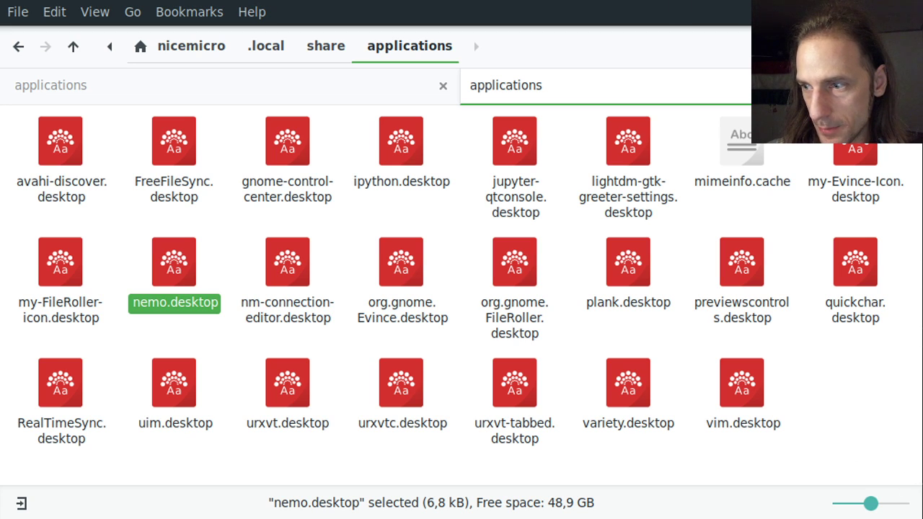
key("alt+Tab")
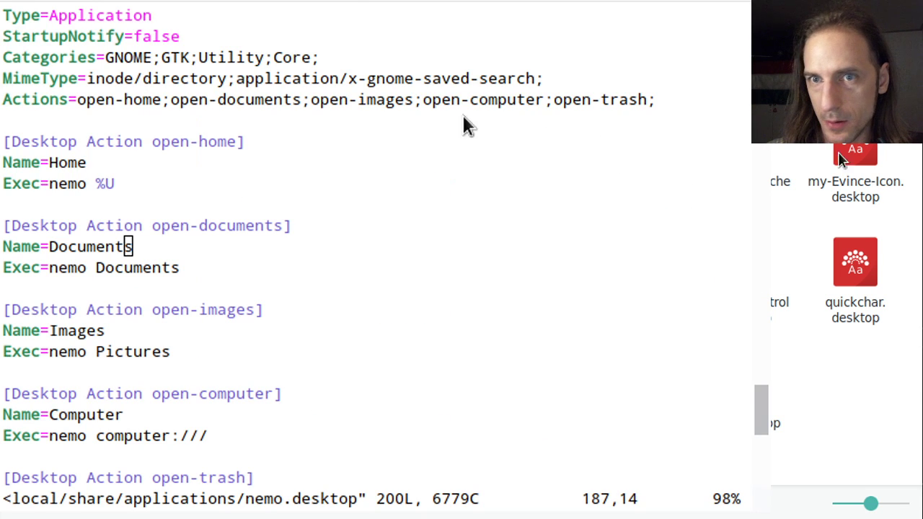
scroll(191, 238, "up", 3)
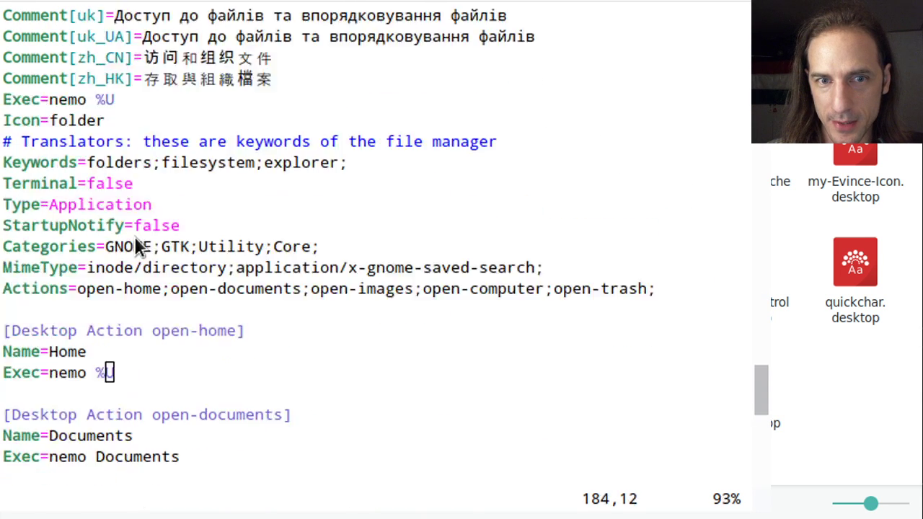
scroll(136, 245, "down", 9)
scroll(113, 100, "up", 6)
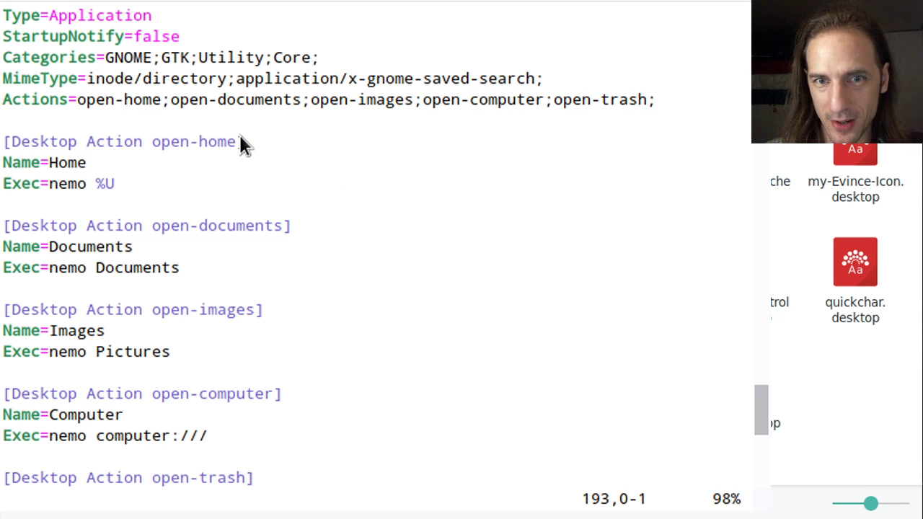
Step: Examine the Desktop Action entries from open-home to open-trash and compare them with the file manager's context menu in the dock
left_click_drag(245, 144, 4, 152)
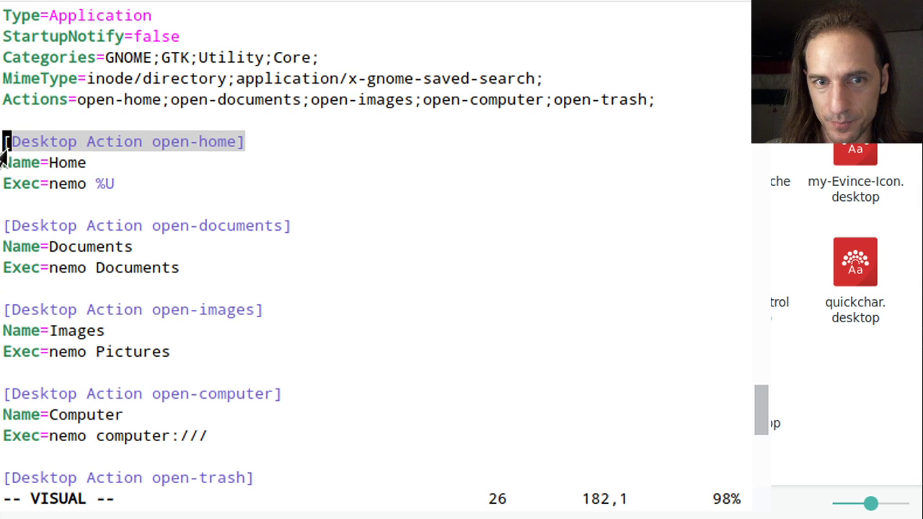
left_click(4, 153)
left_click(139, 146)
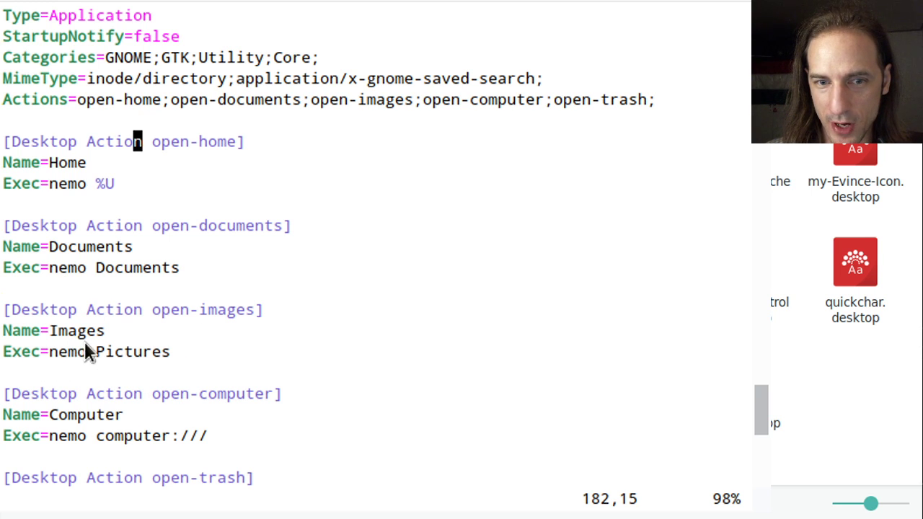
scroll(124, 382, "down", 2)
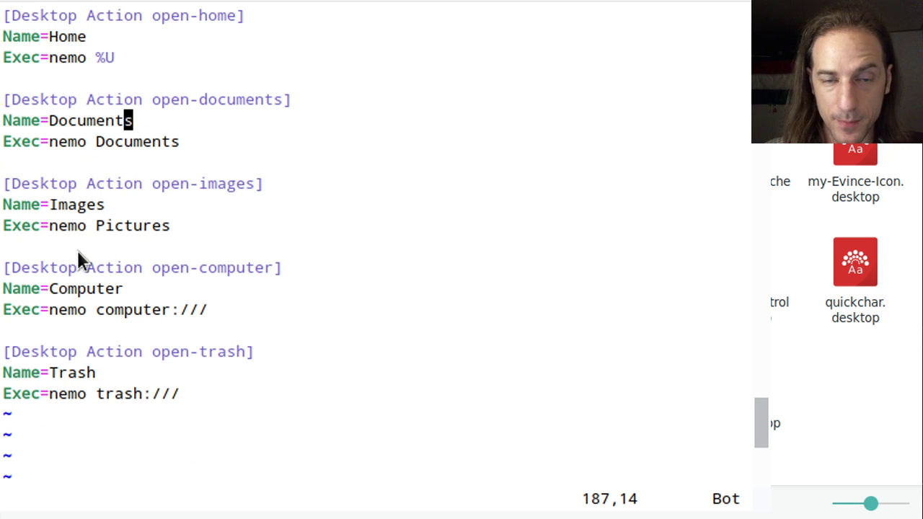
scroll(78, 342, "up", 1)
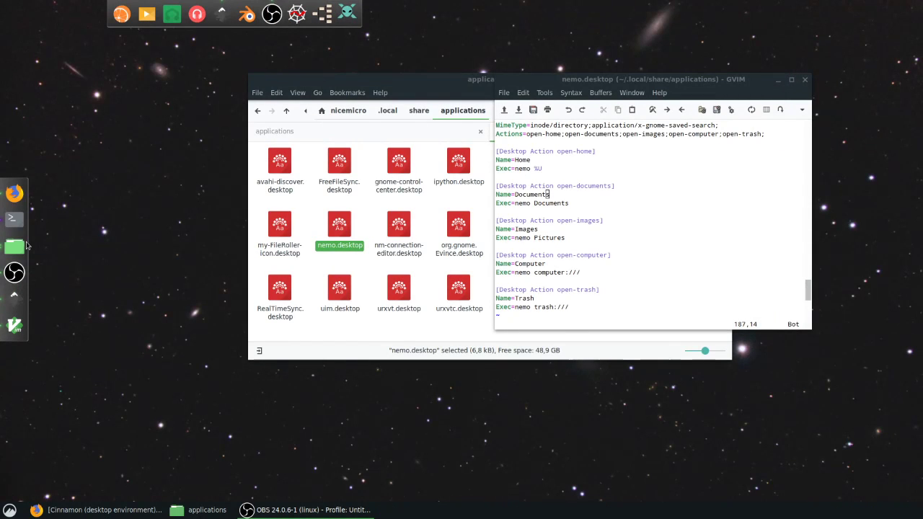
right_click(15, 247)
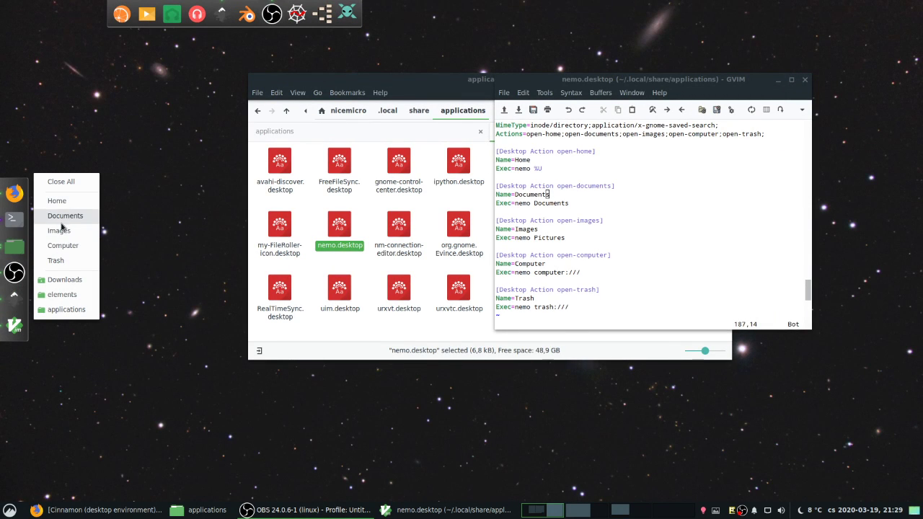
left_click(434, 88)
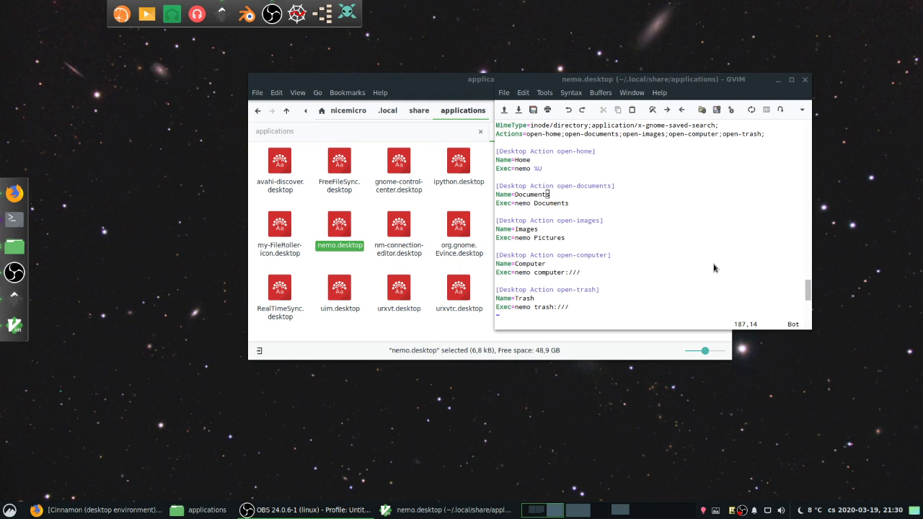
Step: Close nemo.desktop in GVIM and open urxvt.desktop from the .local/share/applications folder in GVIM instead
left_click(809, 80)
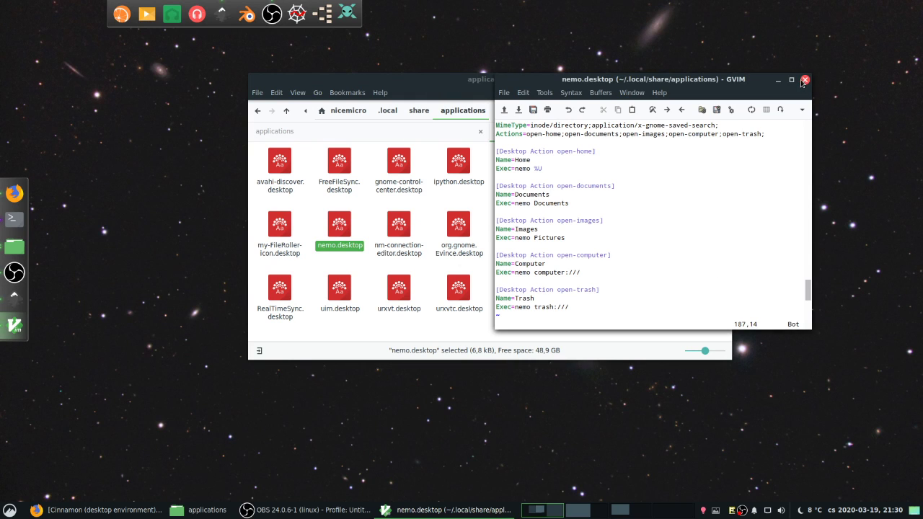
left_click(803, 81)
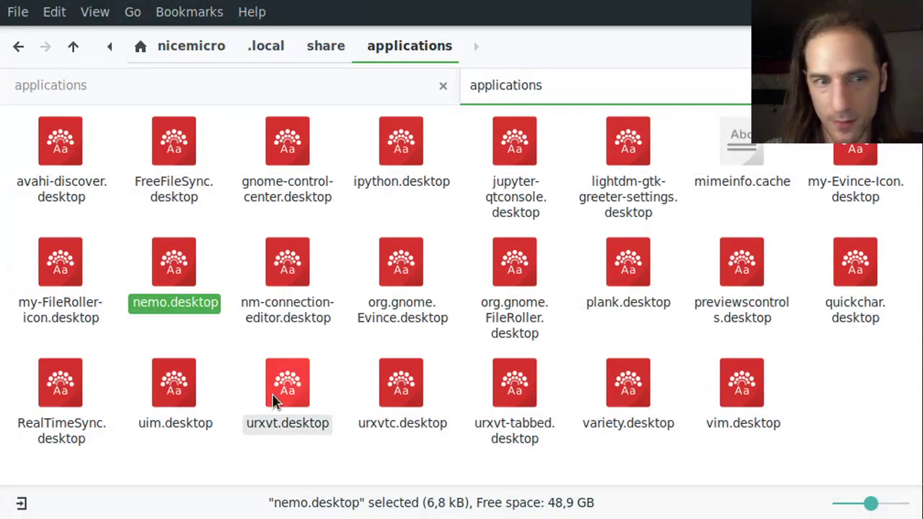
left_click(299, 397)
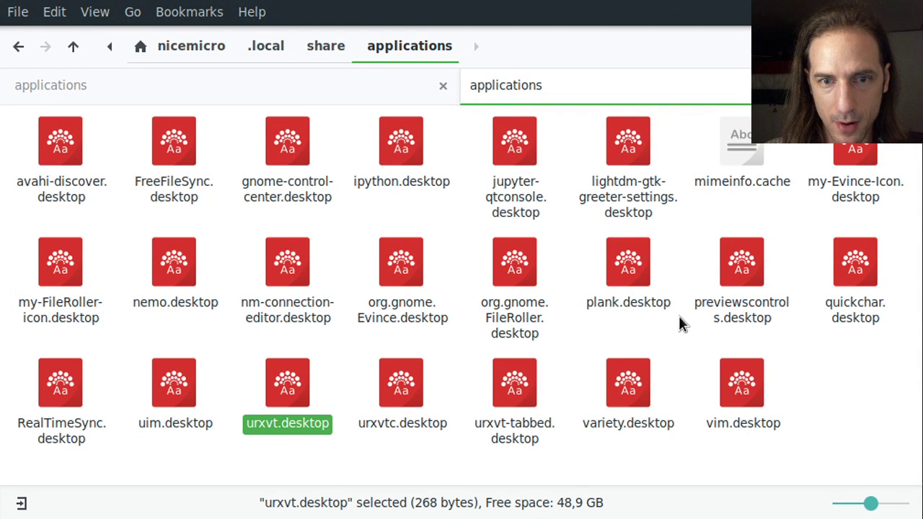
right_click(304, 390)
mouse_move(358, 437)
left_click(468, 518)
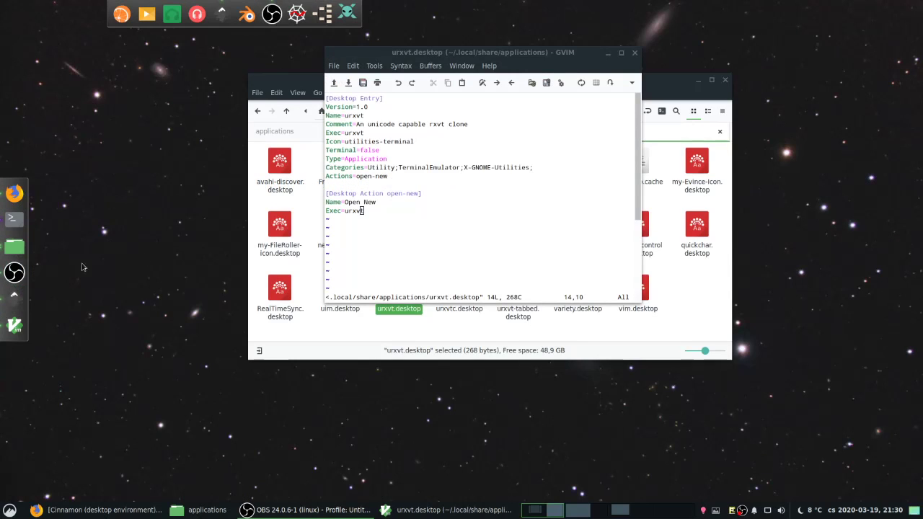
Step: Compare the terminal's context menu in the dock with the Desktop Action open-new entry in urxvt.desktop
right_click(8, 223)
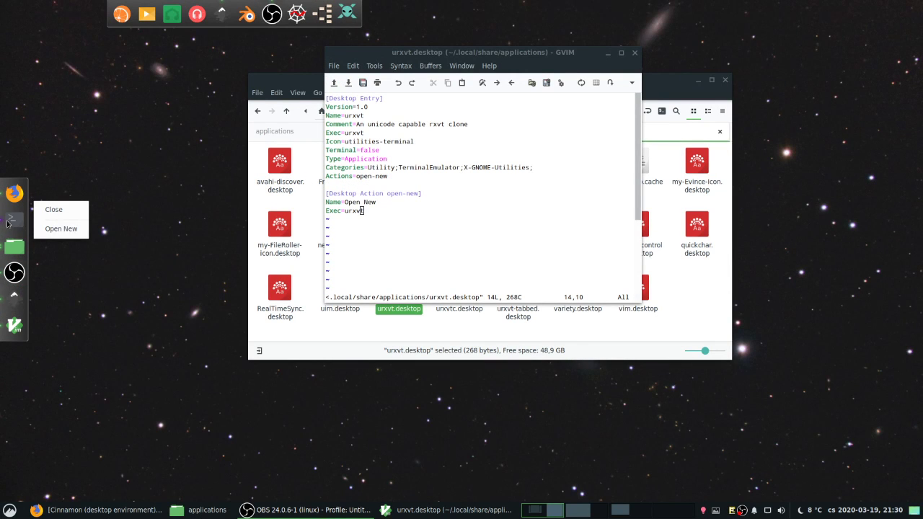
left_click(397, 204)
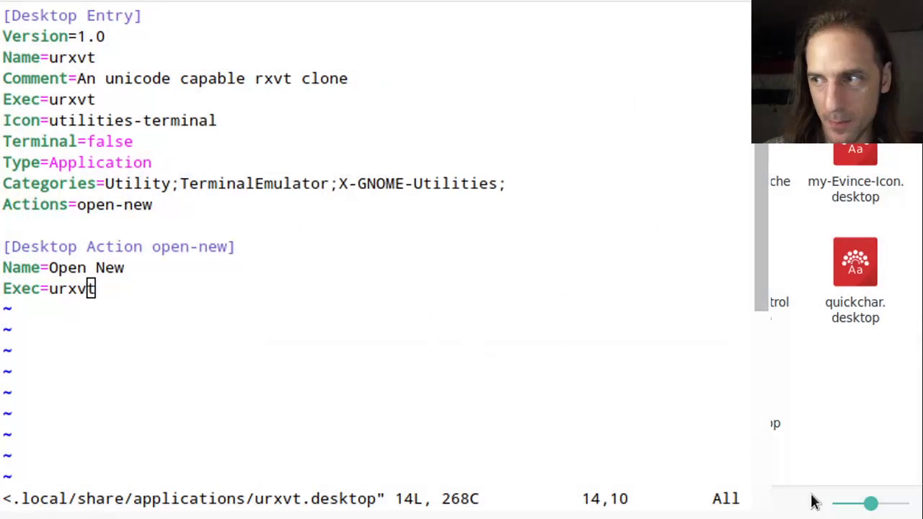